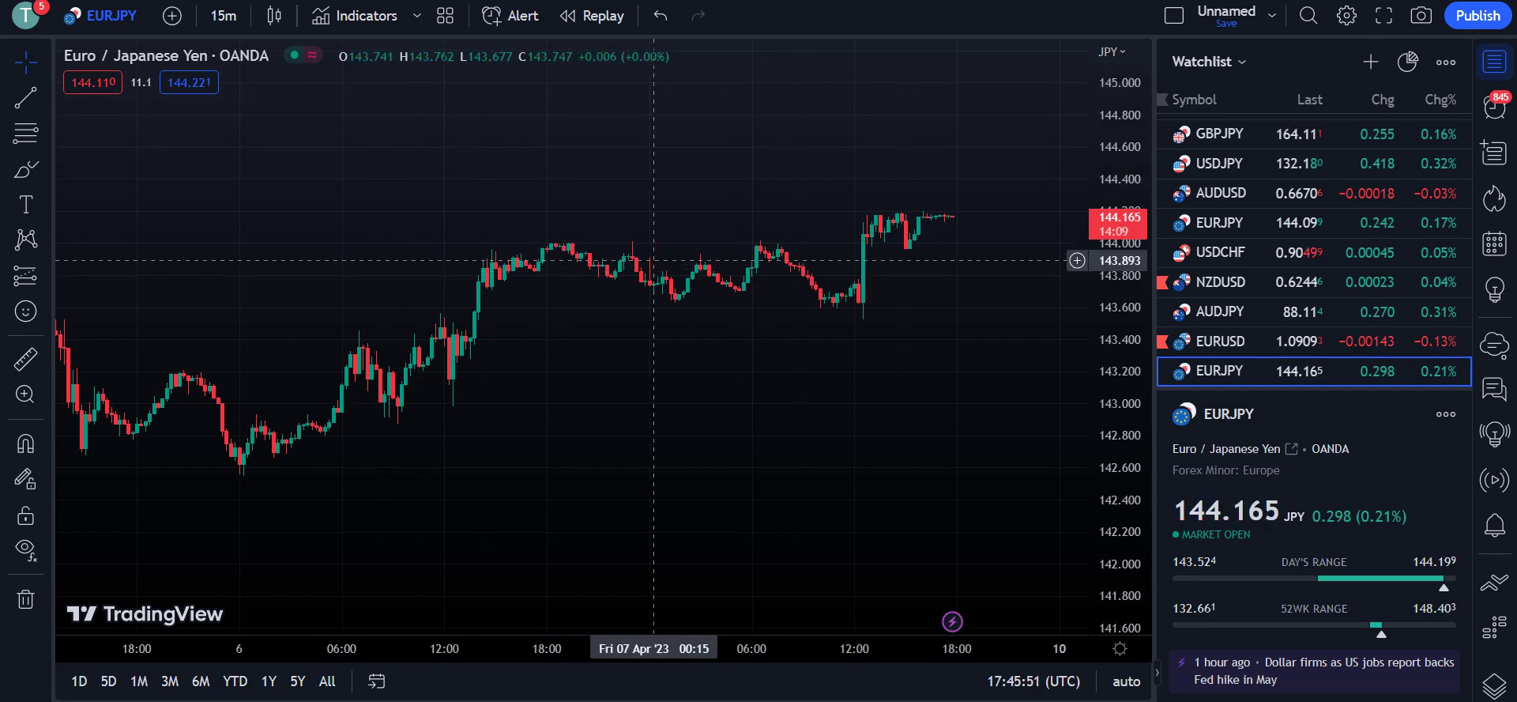
- Pan the EURJPY 15-minute chart back through early April to the 30 March–3 April candles
{"action": "left_click_drag", "start_coordinate": [506, 217], "coordinate": [638, 241]}
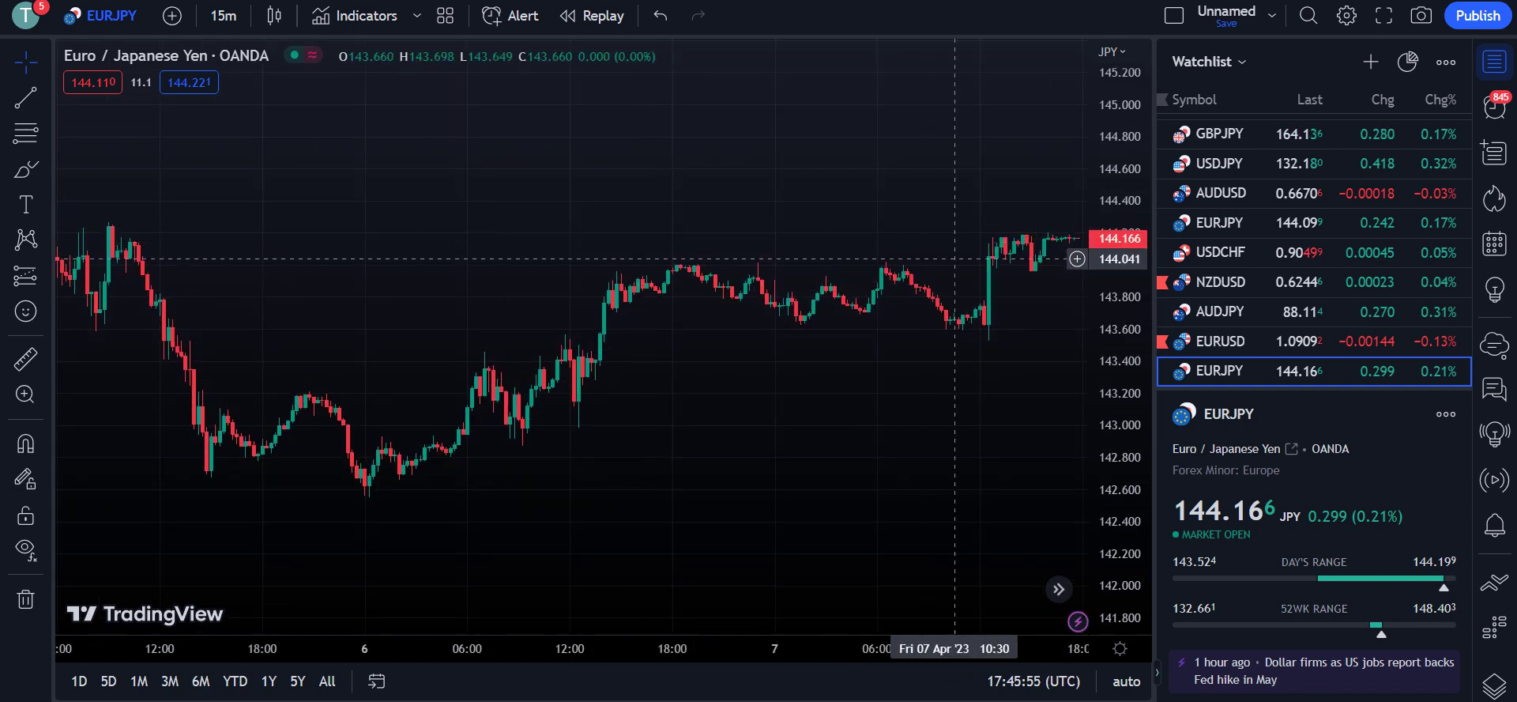
{"action": "left_click_drag", "start_coordinate": [952, 213], "coordinate": [469, 235]}
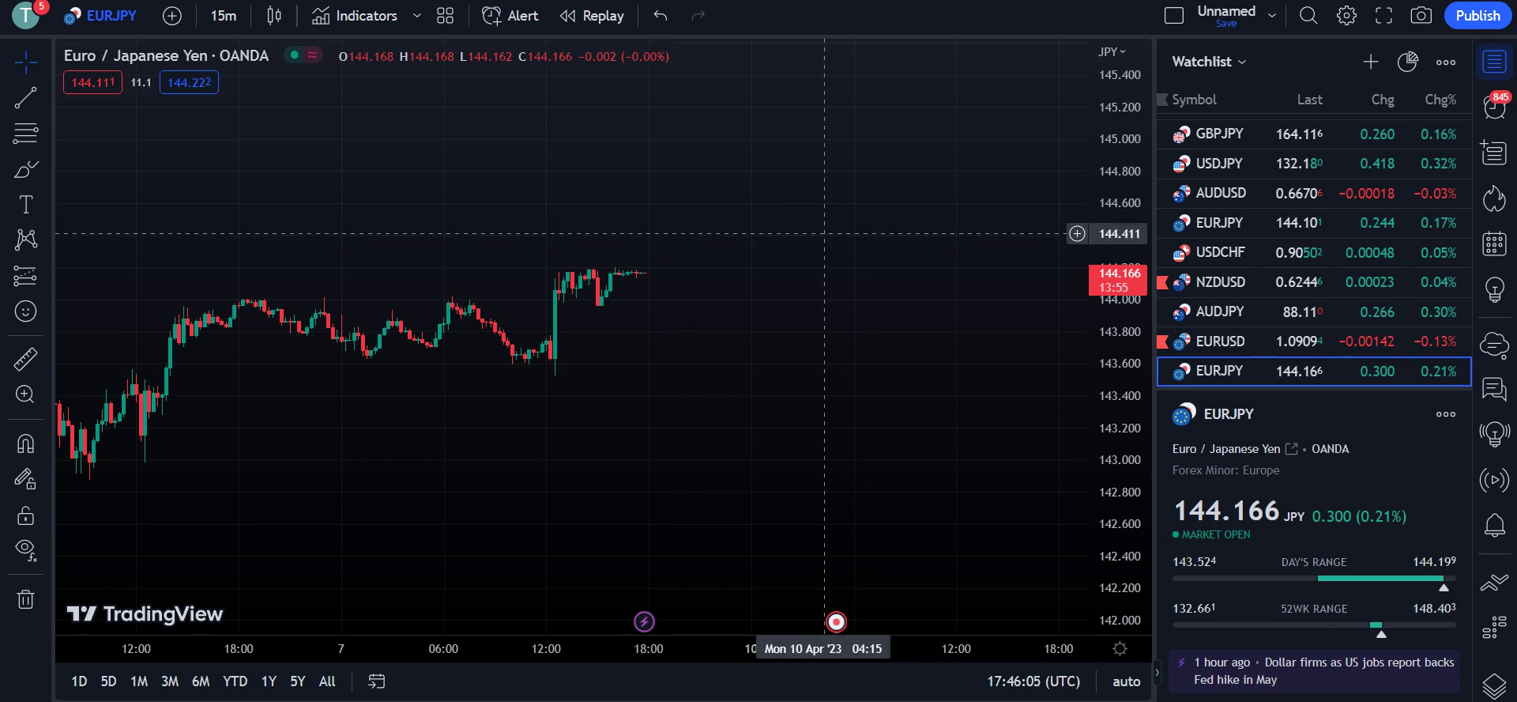
{"action": "left_click_drag", "start_coordinate": [802, 227], "coordinate": [549, 295]}
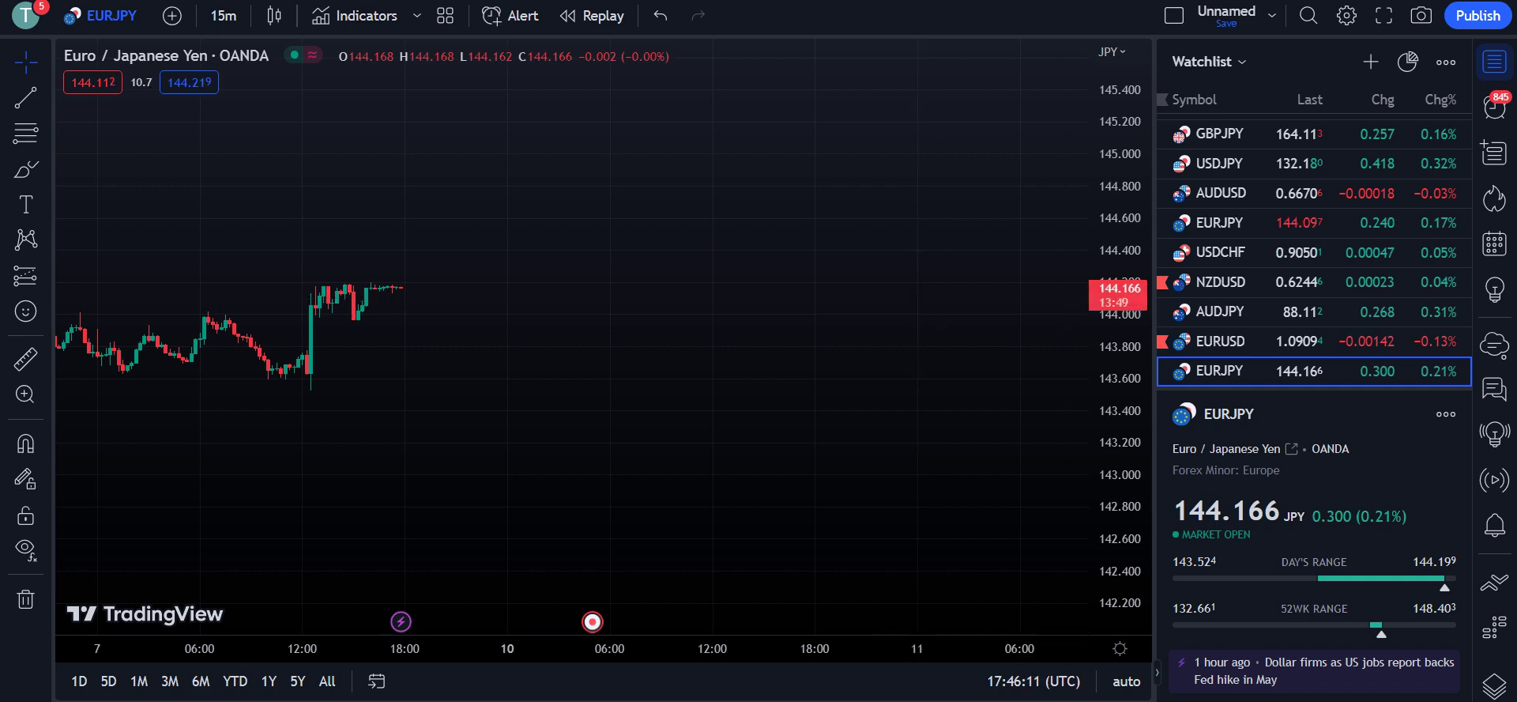
{"action": "left_click_drag", "start_coordinate": [611, 203], "coordinate": [1016, 230]}
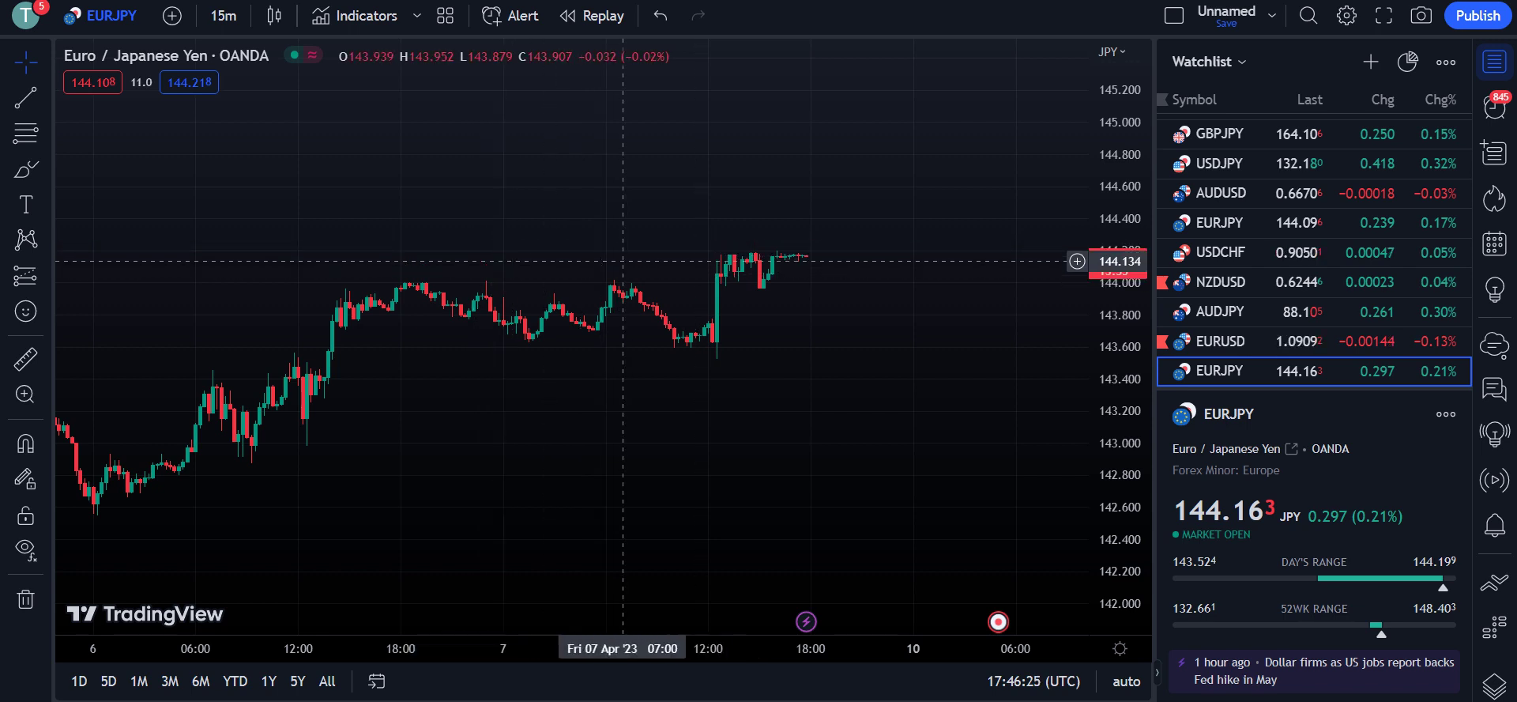
{"action": "left_click_drag", "start_coordinate": [678, 252], "coordinate": [442, 226]}
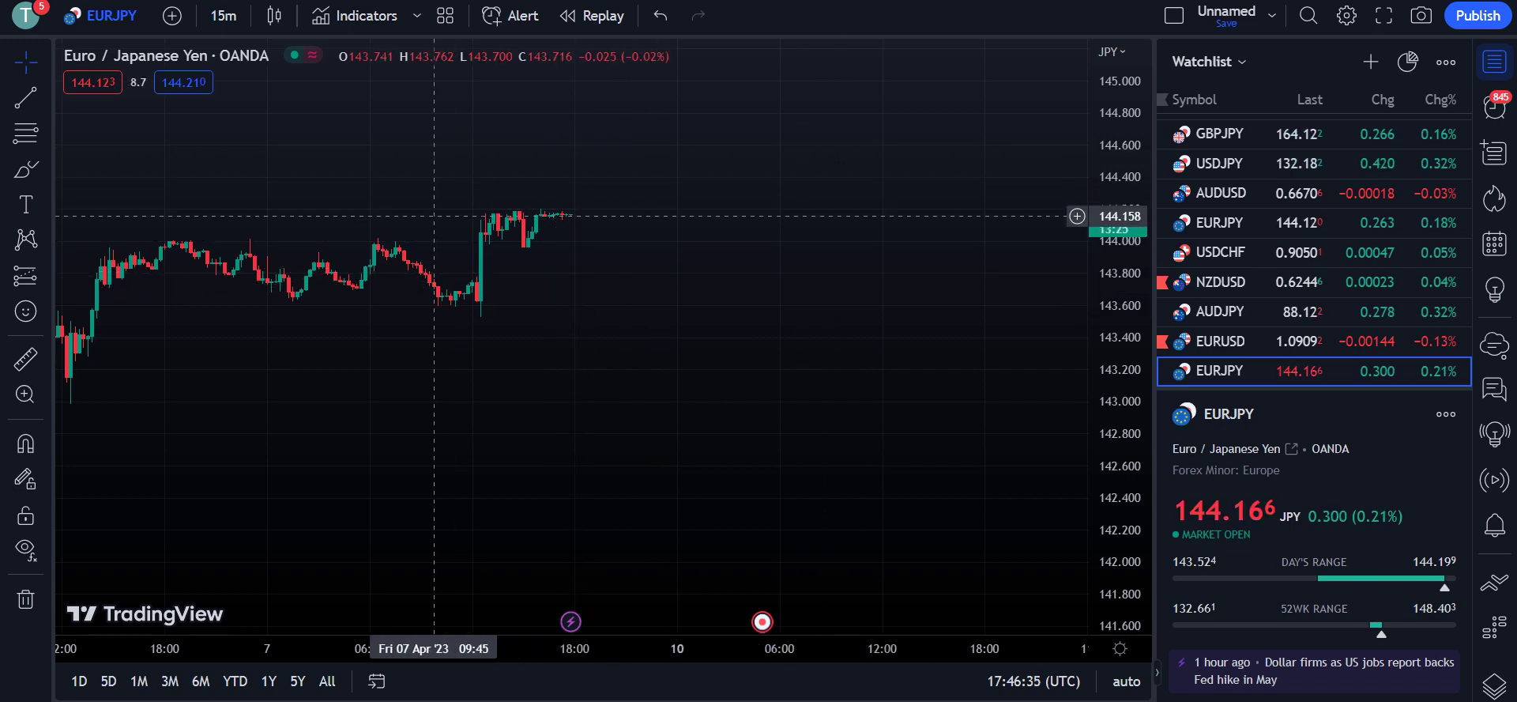
{"action": "left_click_drag", "start_coordinate": [440, 215], "coordinate": [935, 229]}
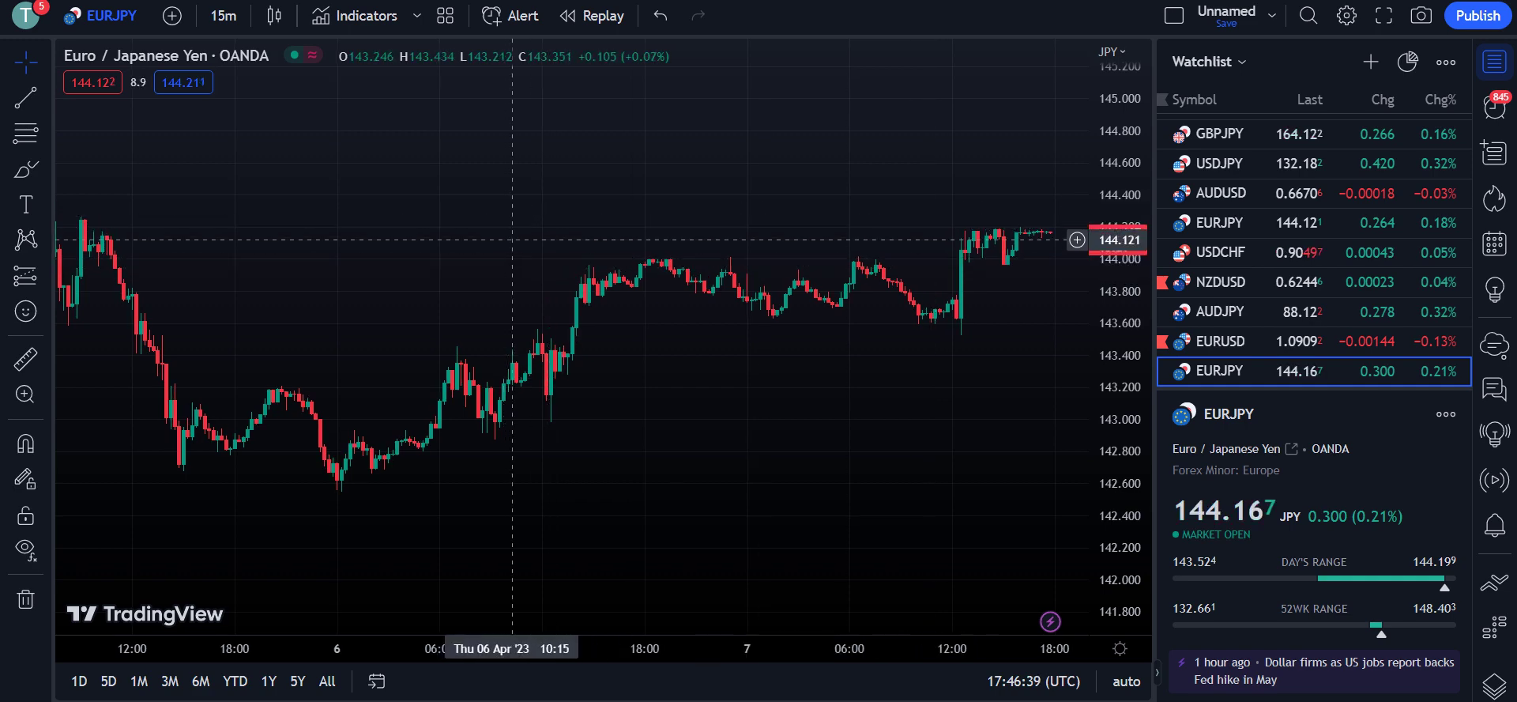
{"action": "left_click_drag", "start_coordinate": [526, 440], "coordinate": [680, 209]}
{"action": "left_click_drag", "start_coordinate": [356, 210], "coordinate": [584, 351]}
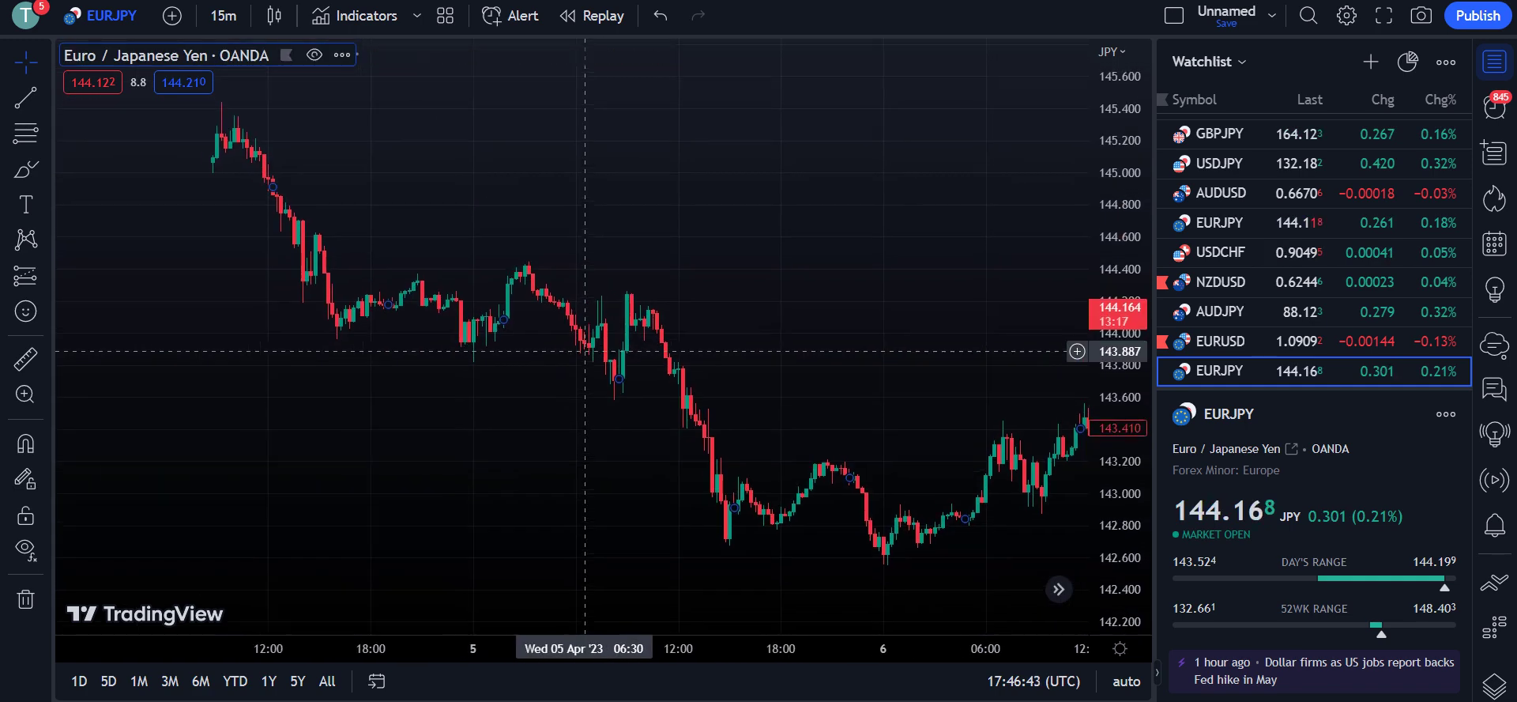
{"action": "left_click_drag", "start_coordinate": [135, 221], "coordinate": [474, 257]}
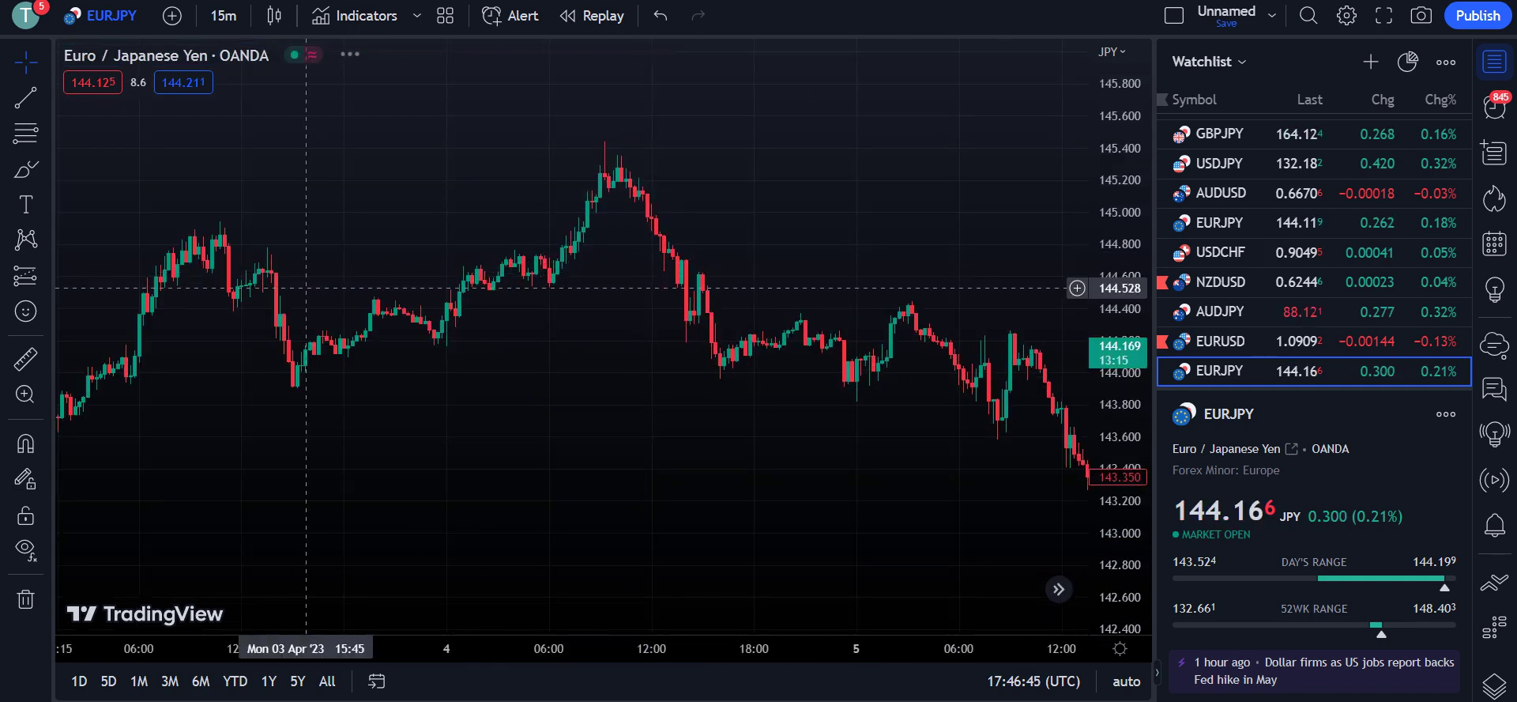
{"action": "left_click_drag", "start_coordinate": [250, 277], "coordinate": [578, 272]}
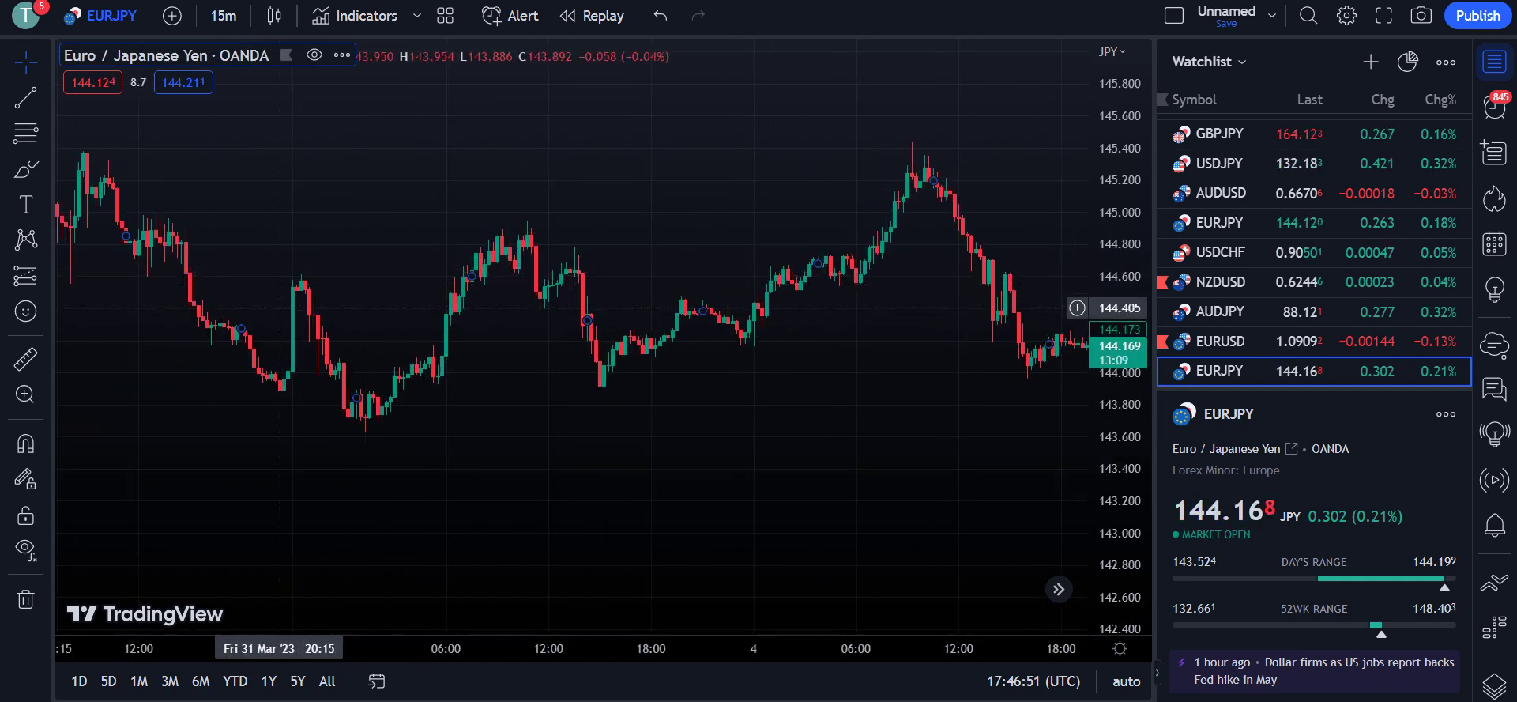
{"action": "left_click_drag", "start_coordinate": [279, 308], "coordinate": [674, 303]}
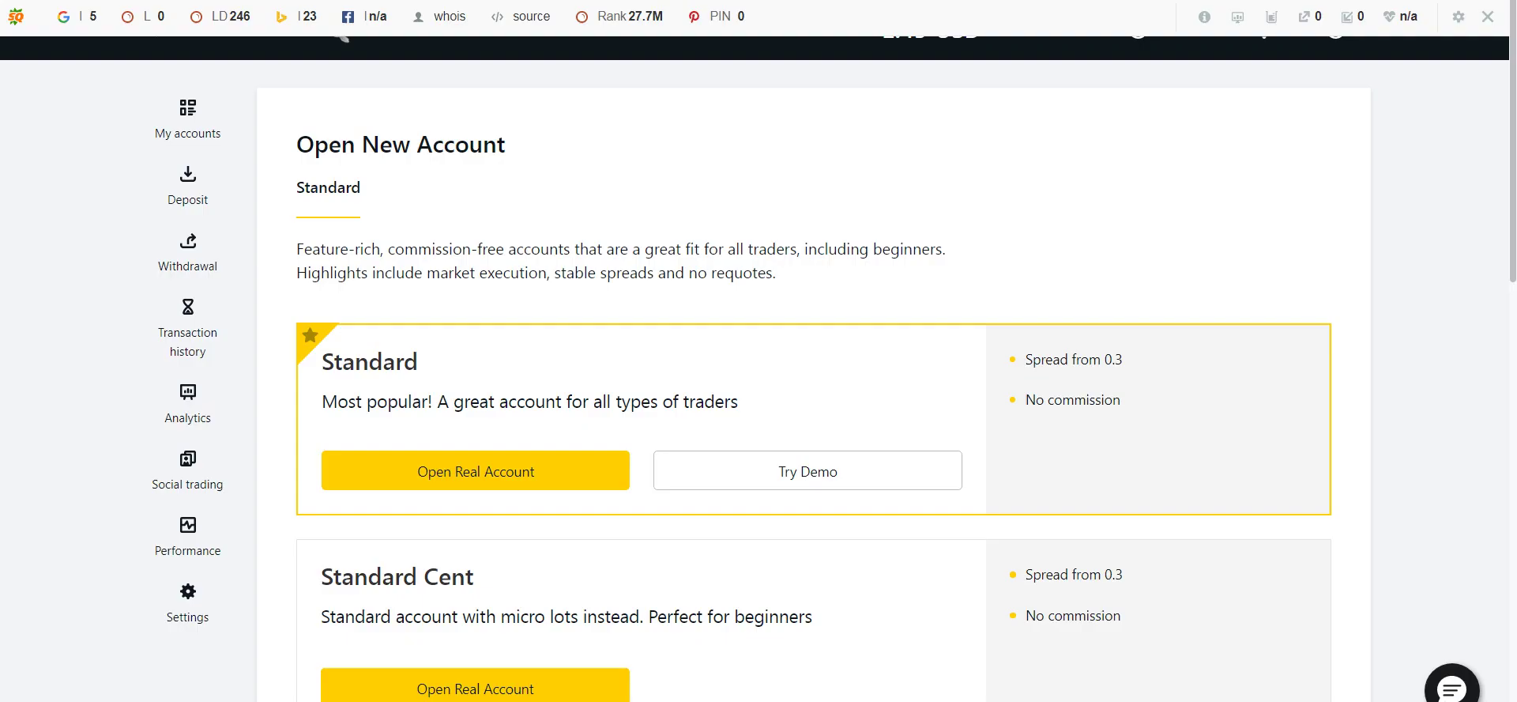
{"action": "scroll", "coordinate": [758, 368], "scroll_direction": "down", "scroll_amount": 3}
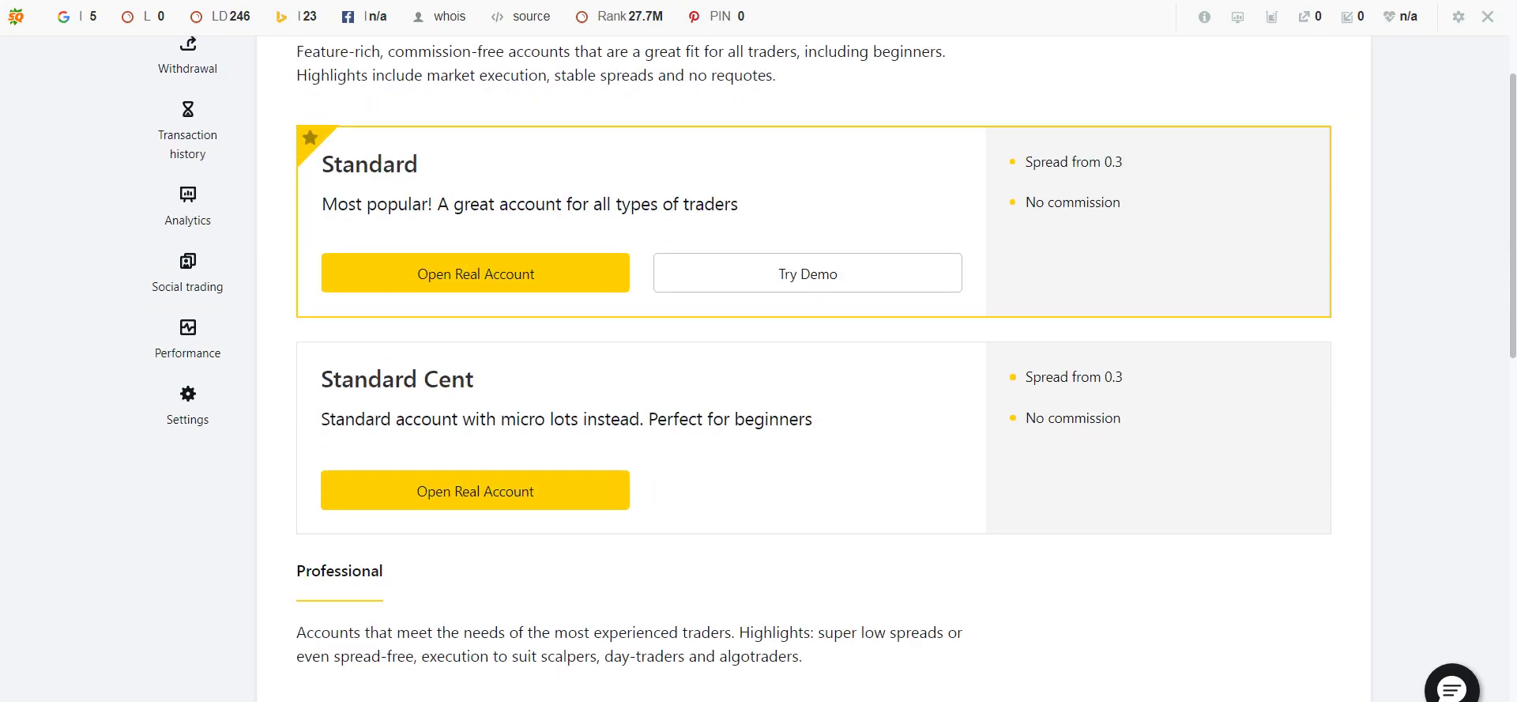
{"action": "scroll", "coordinate": [758, 368], "scroll_direction": "down", "scroll_amount": 1}
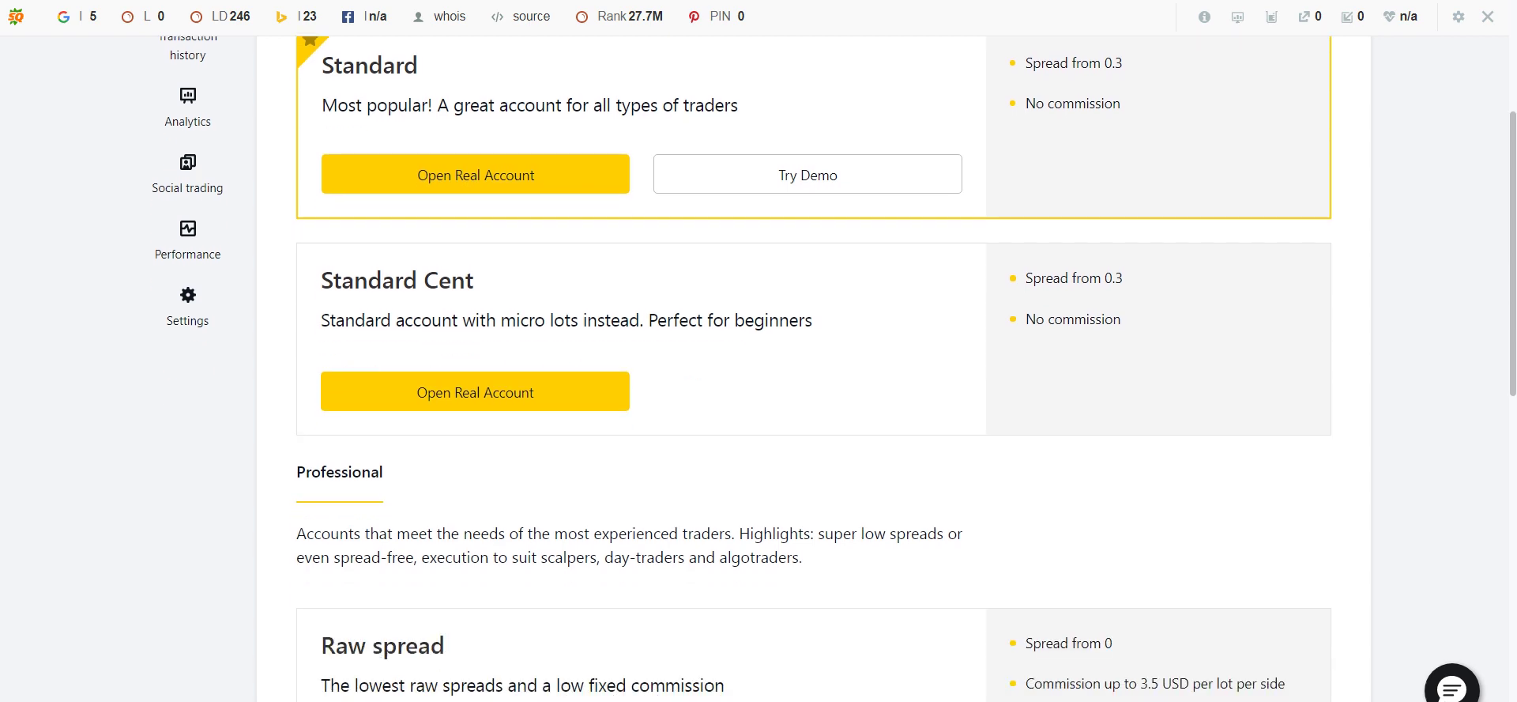
{"action": "scroll", "coordinate": [759, 368], "scroll_direction": "up", "scroll_amount": 3}
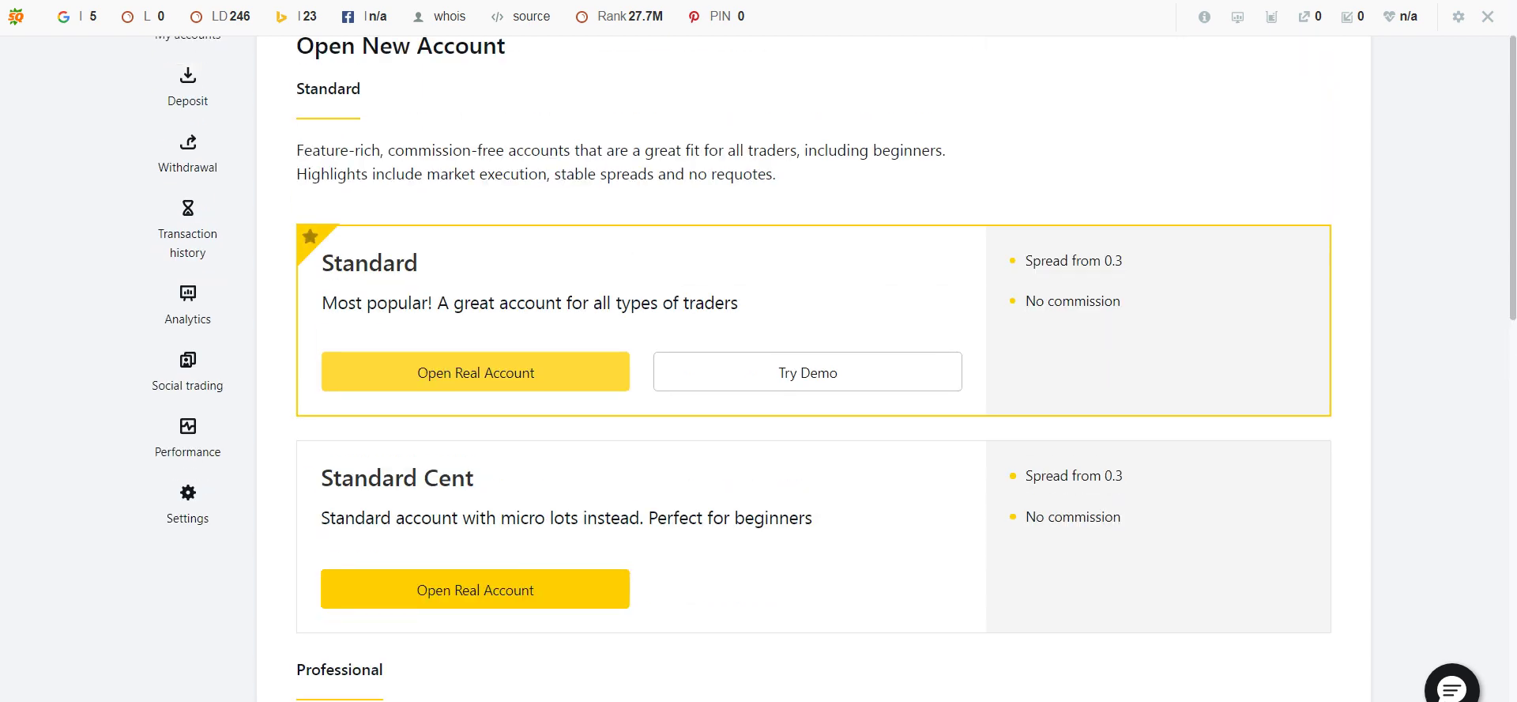
{"action": "scroll", "coordinate": [759, 368], "scroll_direction": "down", "scroll_amount": 6}
{"action": "scroll", "coordinate": [758, 368], "scroll_direction": "down", "scroll_amount": 8}
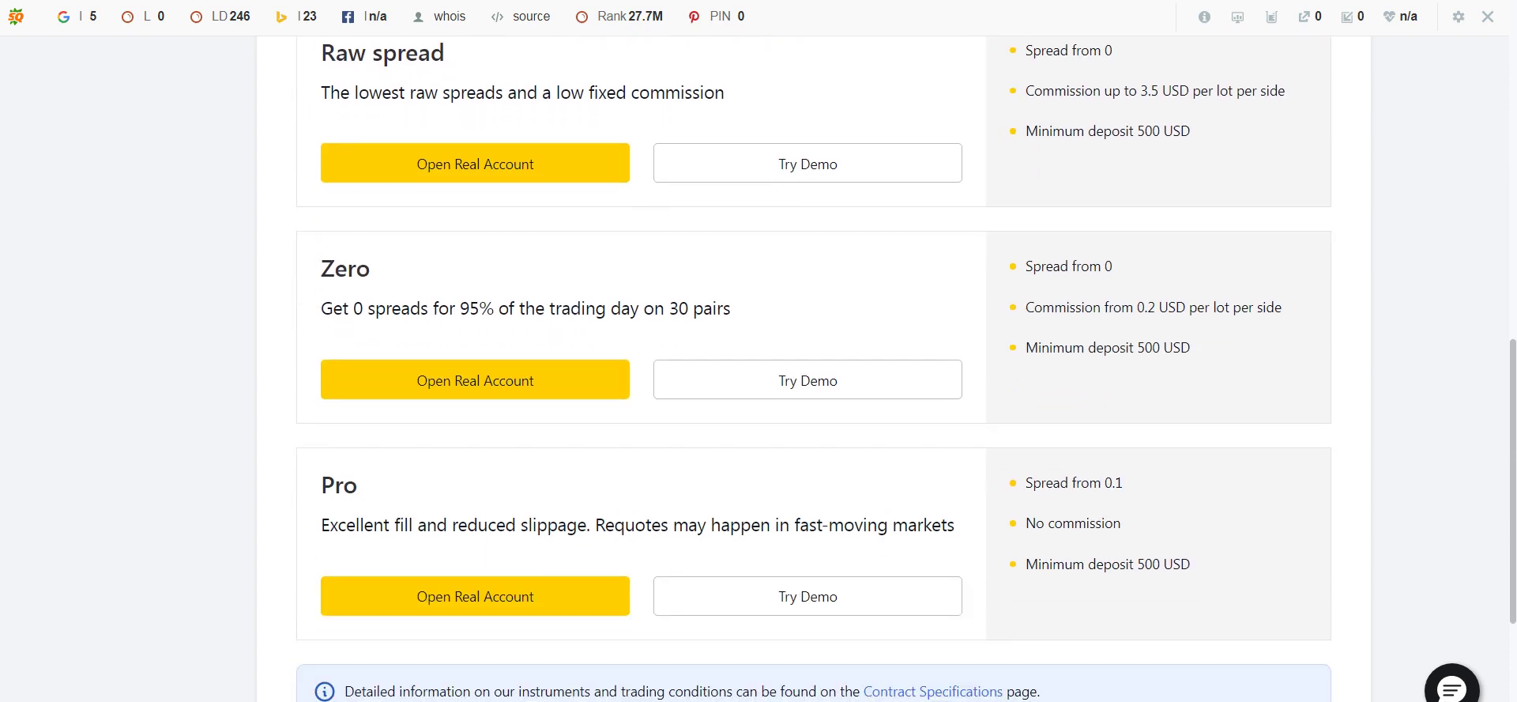
{"action": "scroll", "coordinate": [758, 369], "scroll_direction": "up", "scroll_amount": 6}
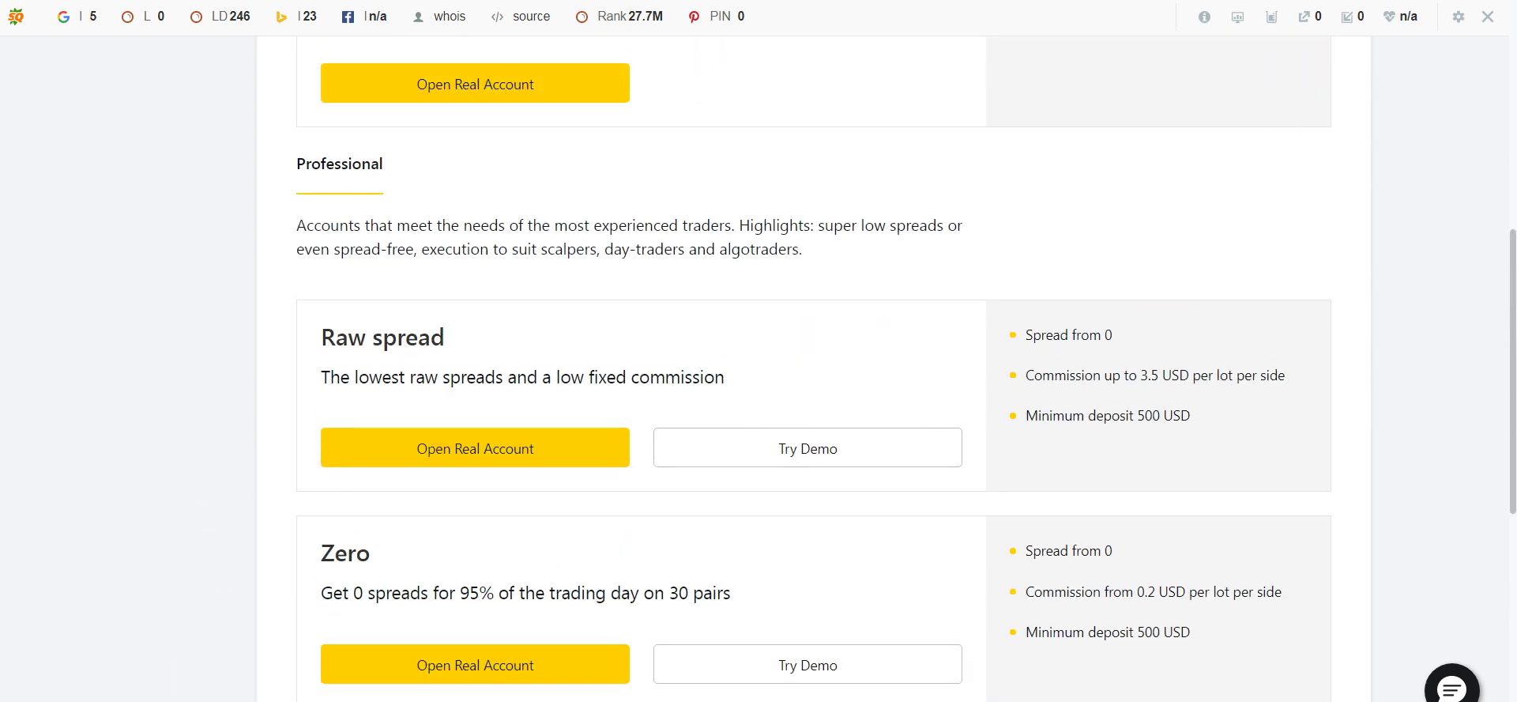
{"action": "scroll", "coordinate": [758, 368], "scroll_direction": "up", "scroll_amount": 7}
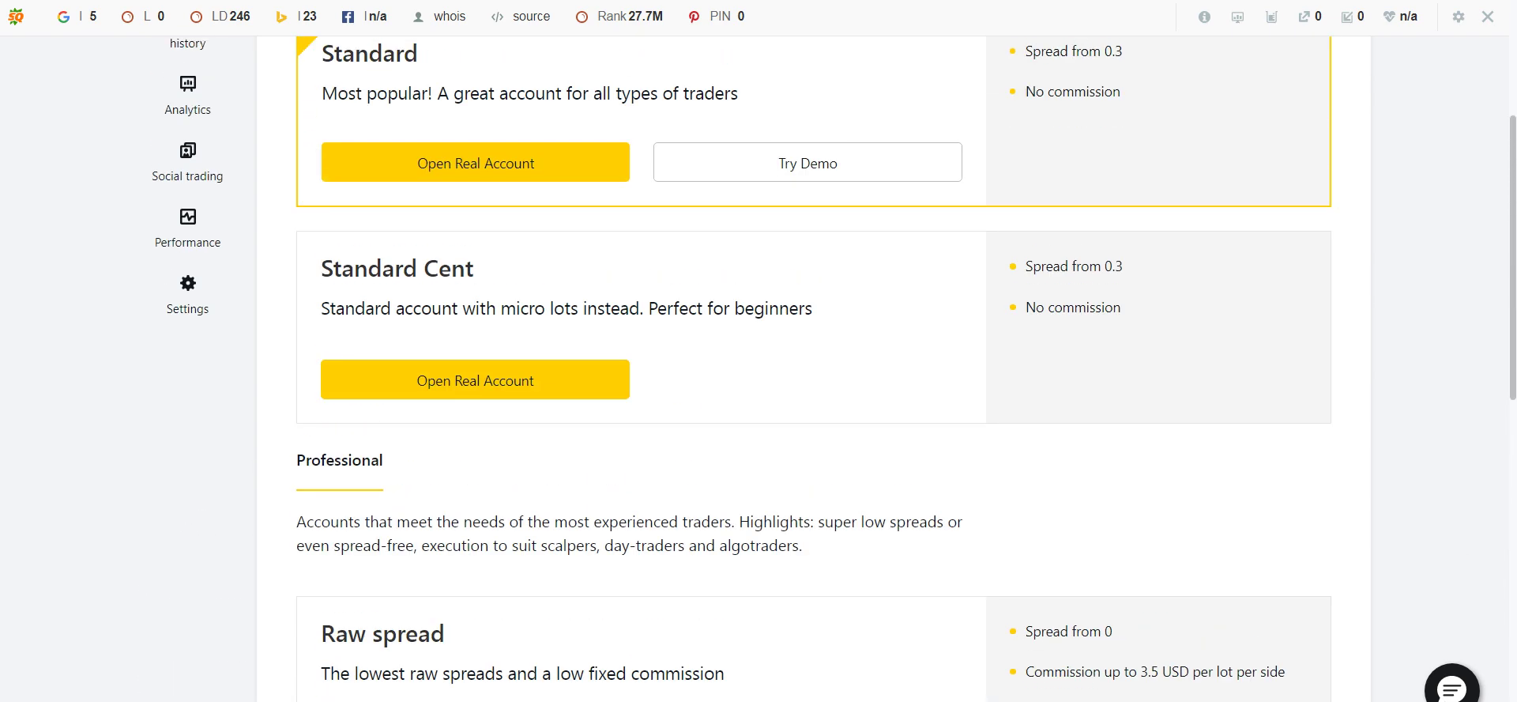
{"action": "scroll", "coordinate": [758, 369], "scroll_direction": "up", "scroll_amount": 2}
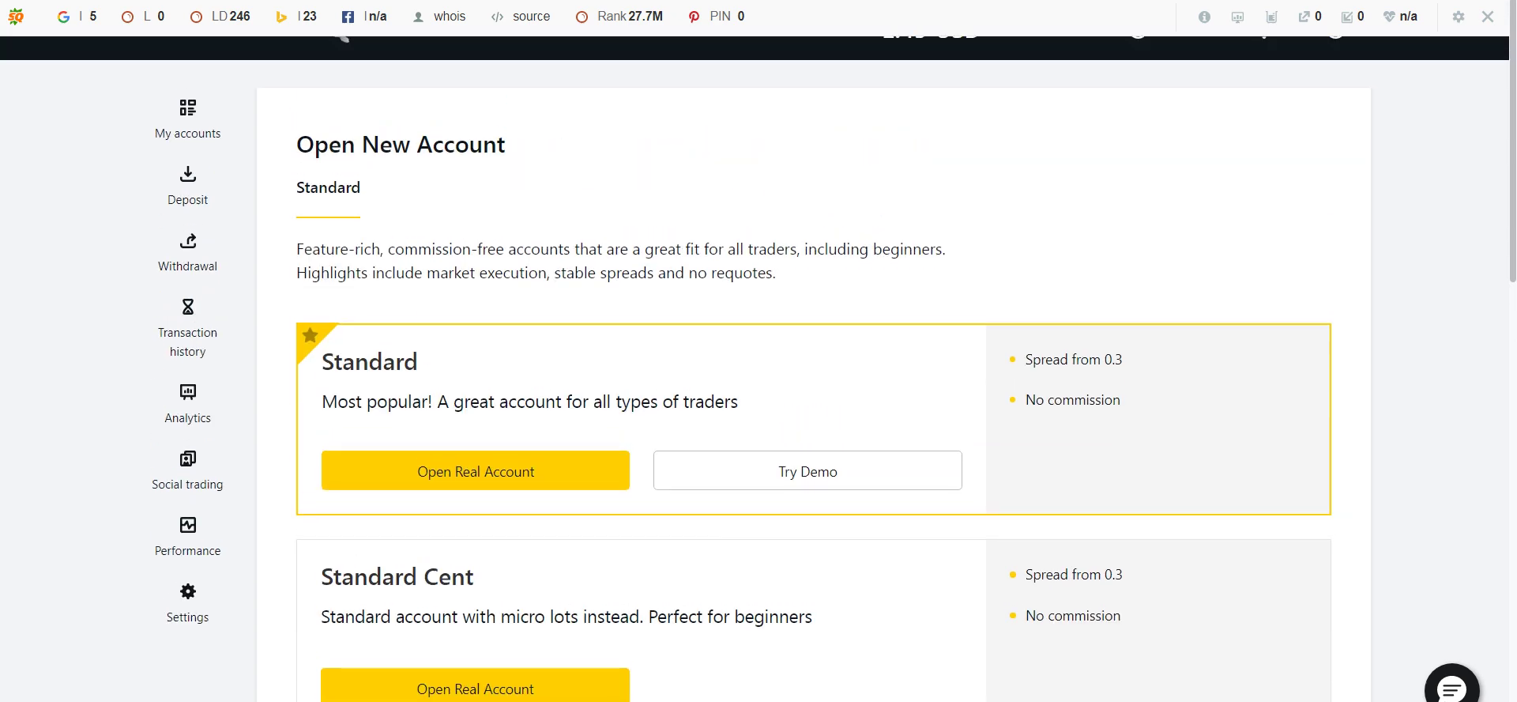
{"action": "scroll", "coordinate": [758, 369], "scroll_direction": "down", "scroll_amount": 9}
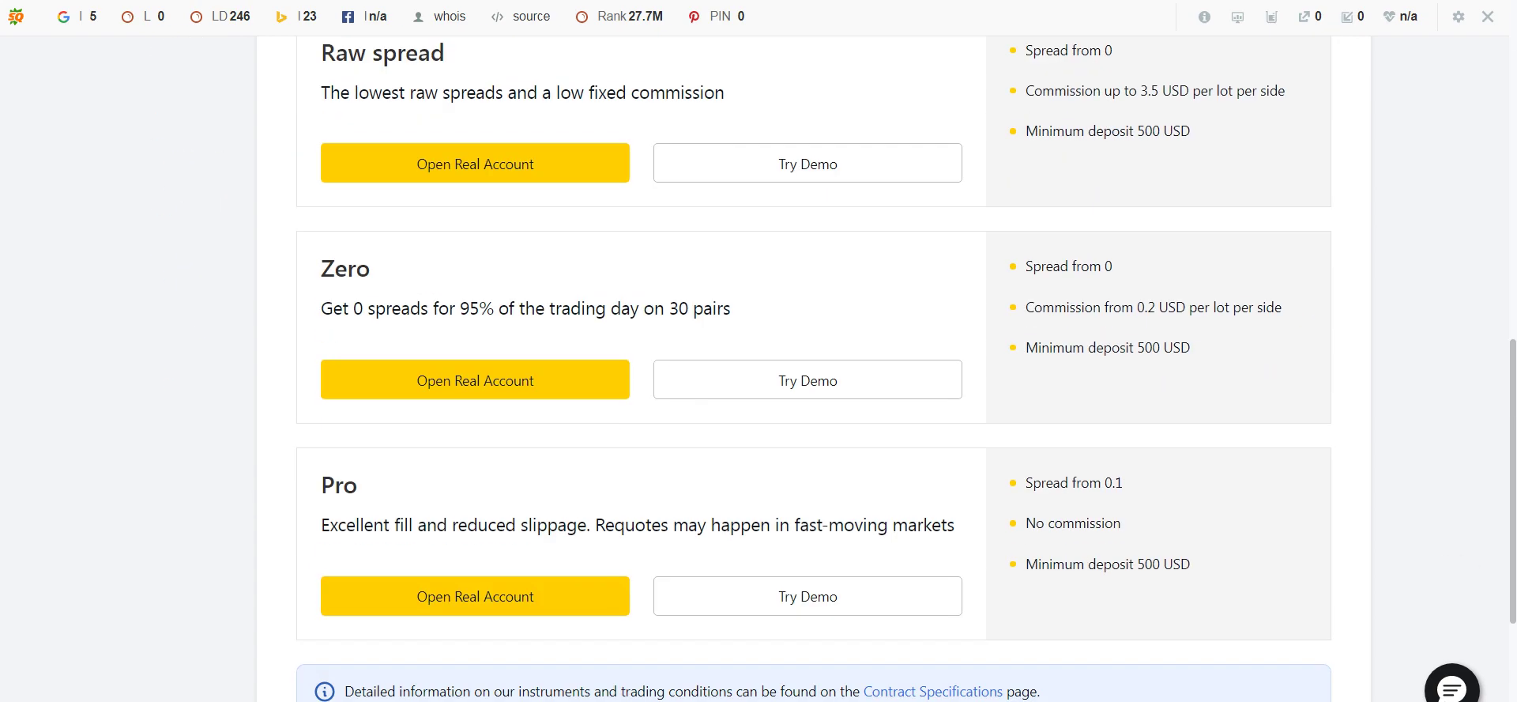
{"action": "scroll", "coordinate": [759, 368], "scroll_direction": "down", "scroll_amount": 4}
{"action": "scroll", "coordinate": [759, 368], "scroll_direction": "up", "scroll_amount": 10}
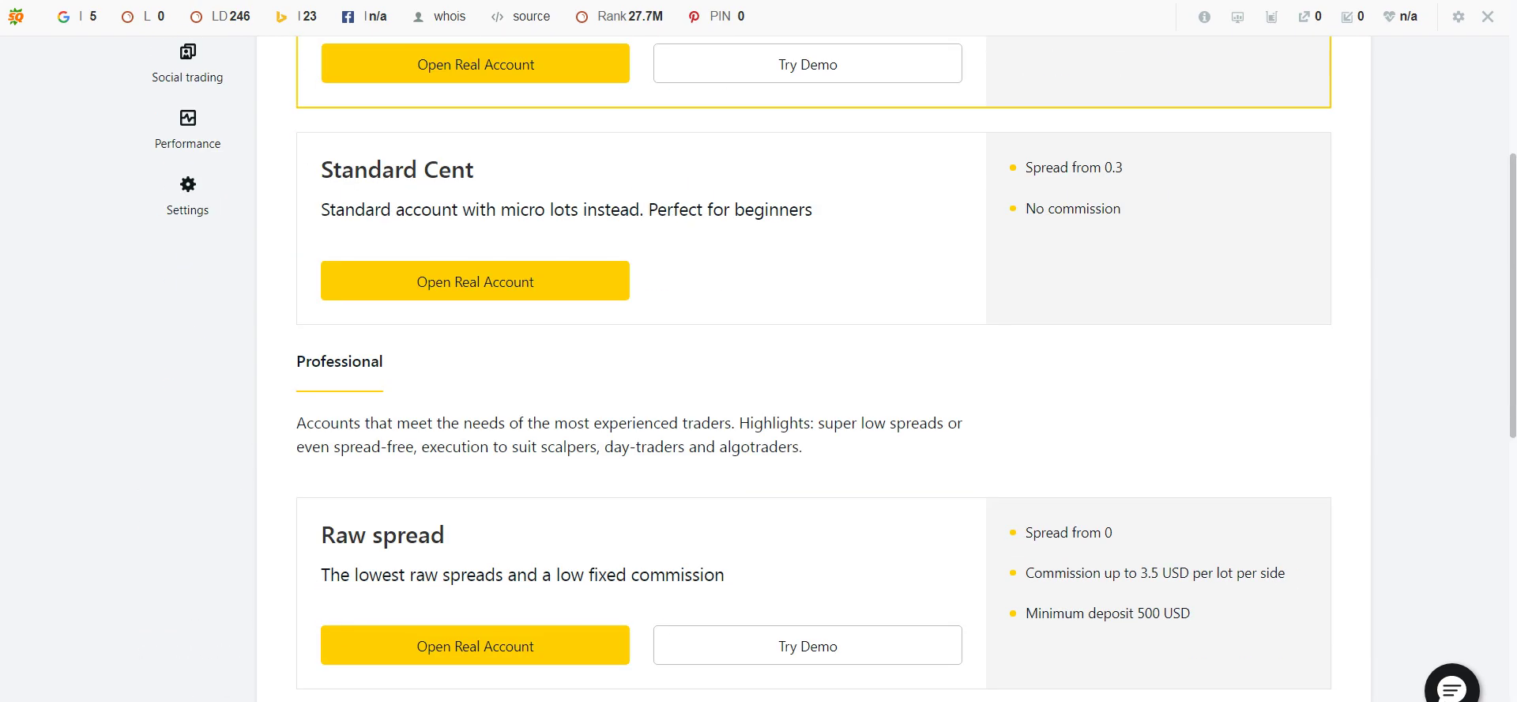
{"action": "scroll", "coordinate": [758, 368], "scroll_direction": "up", "scroll_amount": 5}
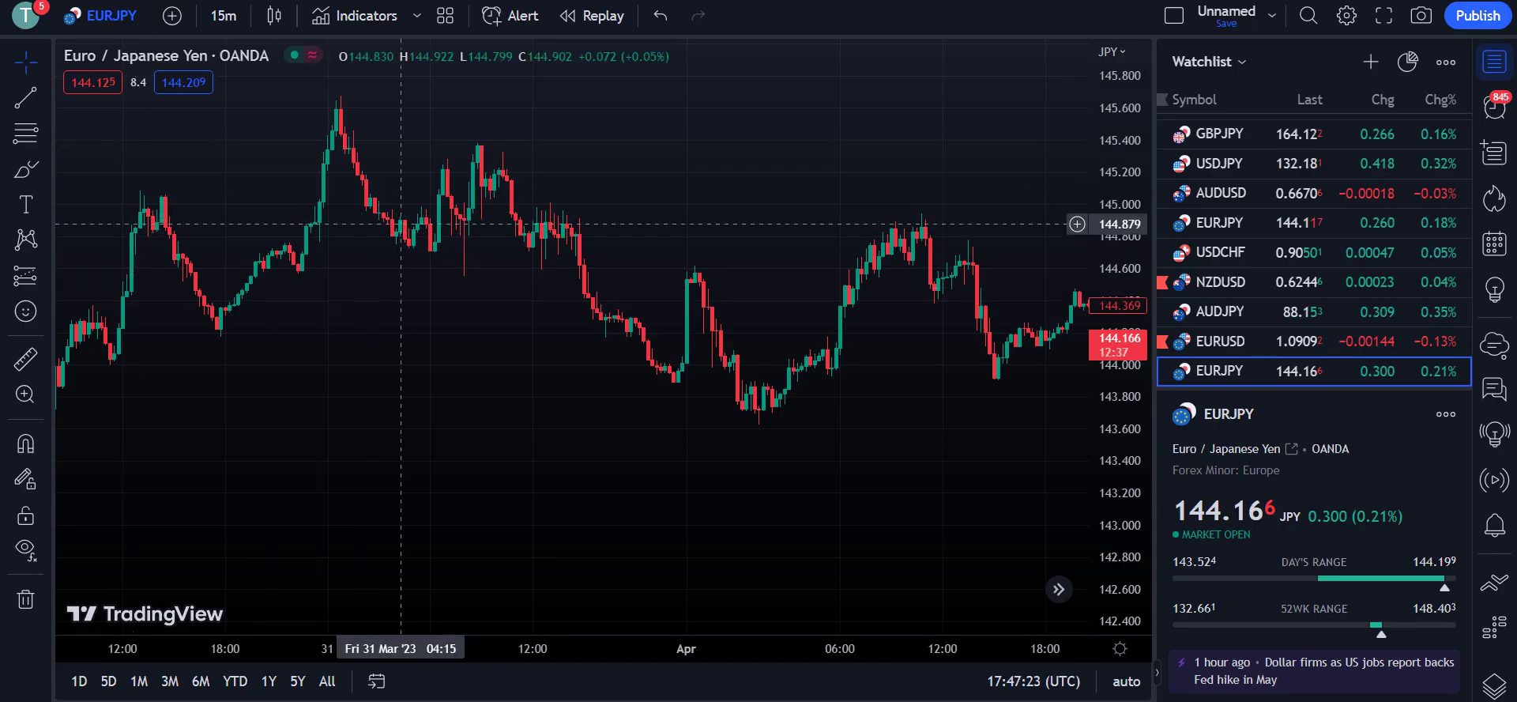
- Set the chart interval to 5 minutes and pick GOLD from the watchlist
{"action": "left_click", "coordinate": [223, 15]}
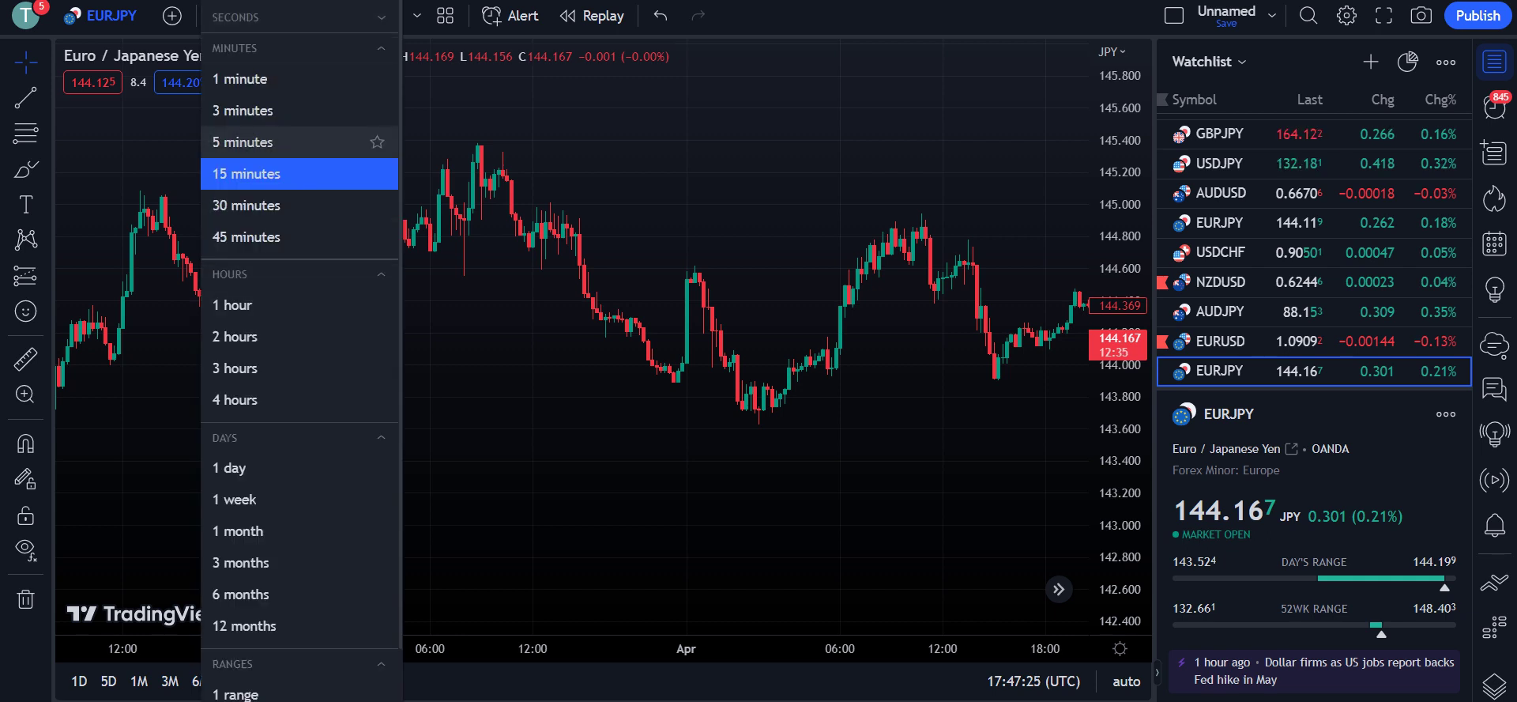
{"action": "left_click", "coordinate": [237, 139]}
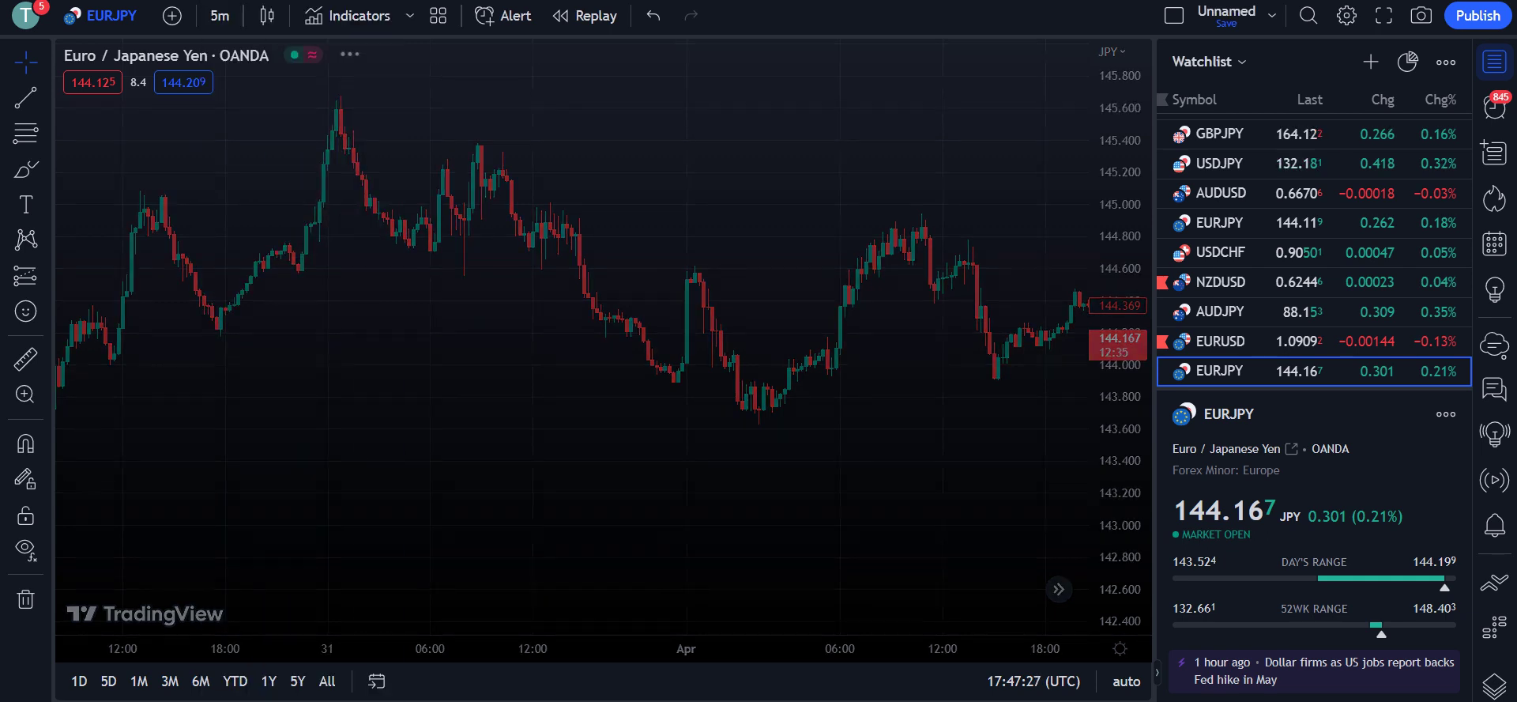
{"action": "left_click", "coordinate": [103, 15]}
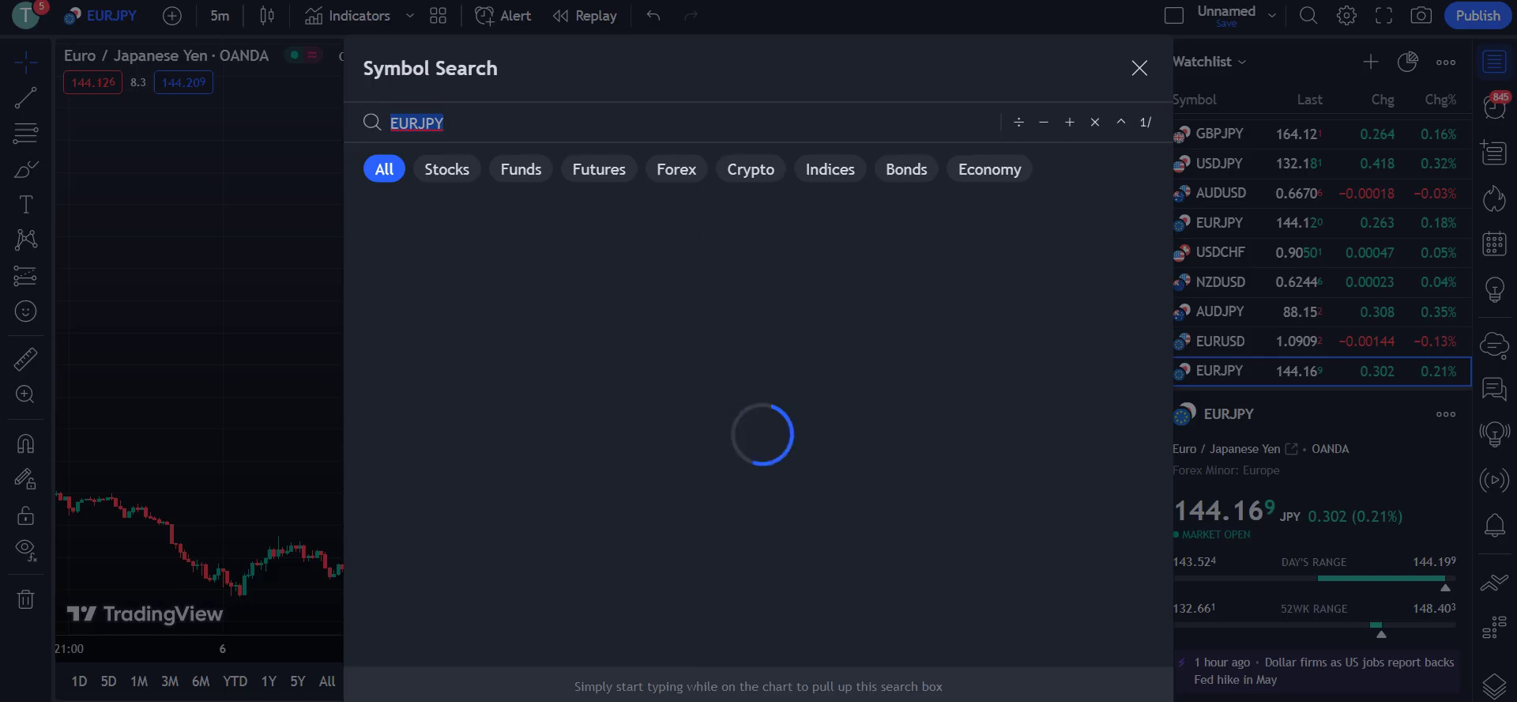
{"action": "key", "text": "Escape"}
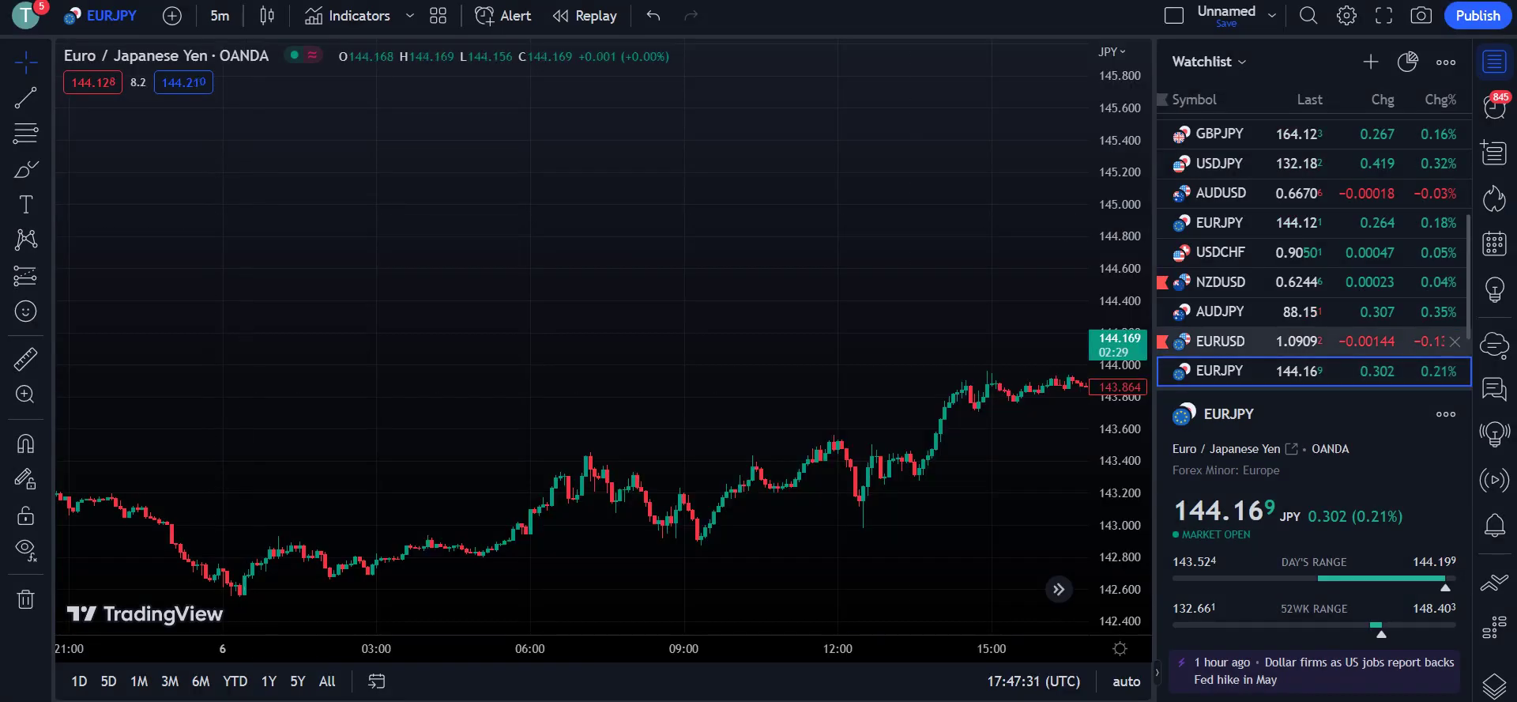
{"action": "scroll", "coordinate": [1314, 250], "scroll_direction": "down", "scroll_amount": 2}
{"action": "left_click", "coordinate": [1217, 335]}
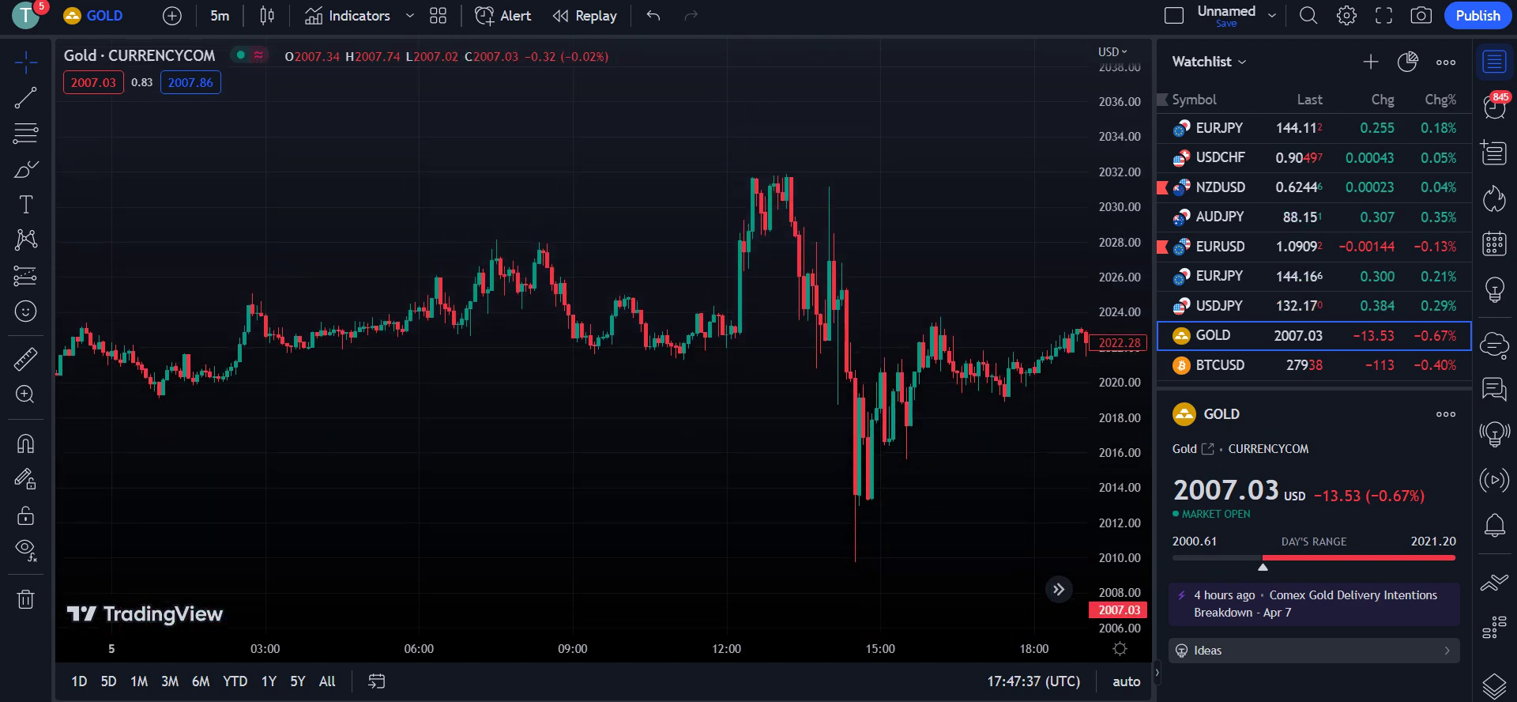
- Pan the Gold 5-minute chart to frame the latest bars
{"action": "left_click_drag", "start_coordinate": [704, 399], "coordinate": [395, 347]}
{"action": "left_click_drag", "start_coordinate": [1016, 427], "coordinate": [365, 337]}
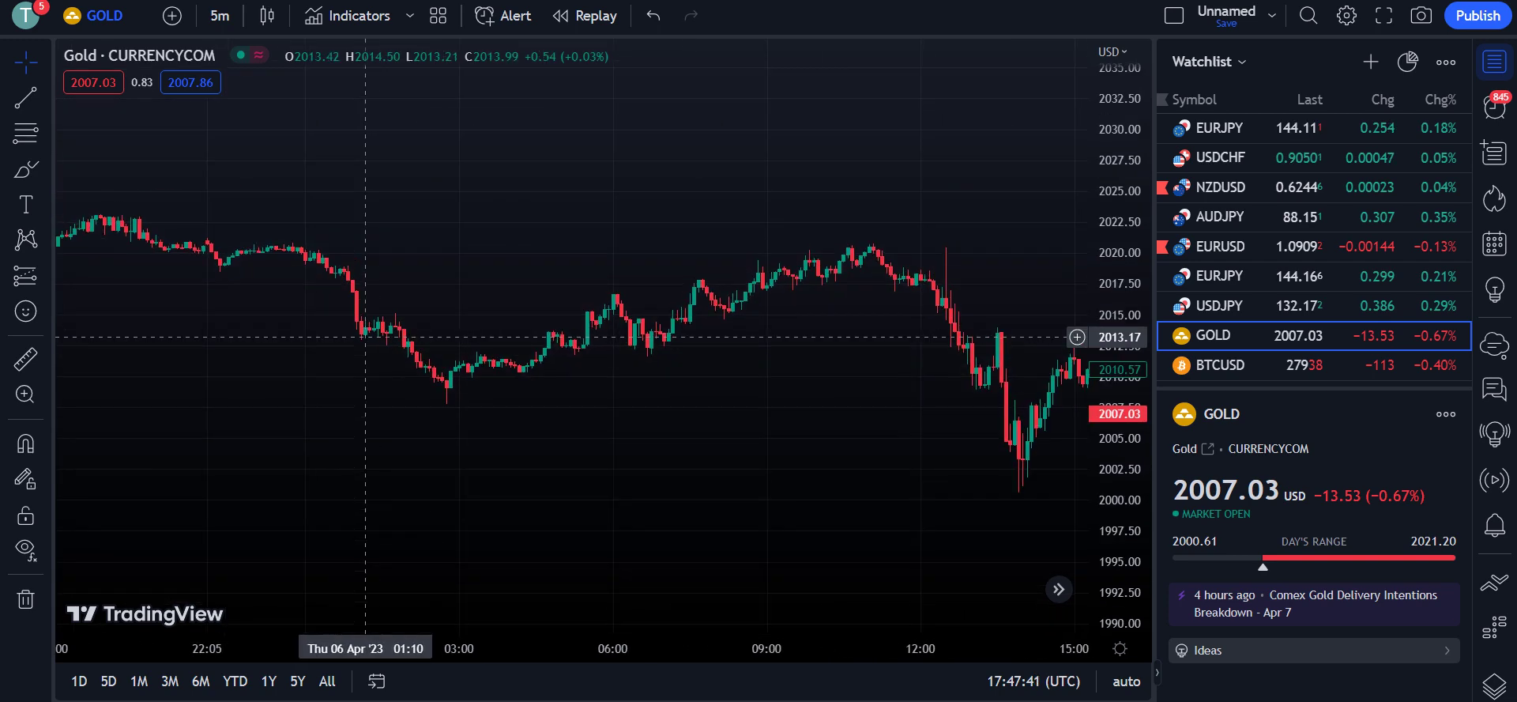
{"action": "left_click_drag", "start_coordinate": [825, 340], "coordinate": [491, 339]}
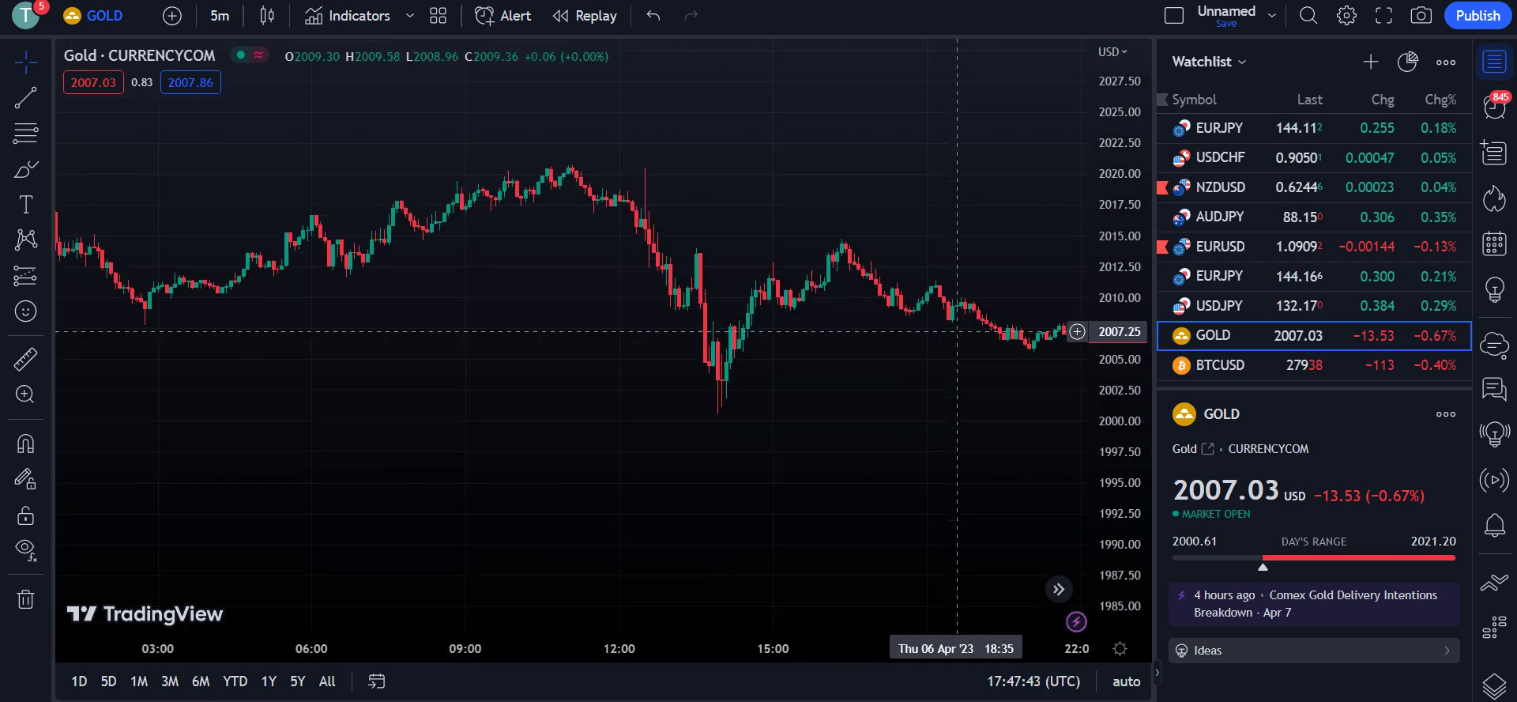
{"action": "left_click_drag", "start_coordinate": [956, 331], "coordinate": [971, 331]}
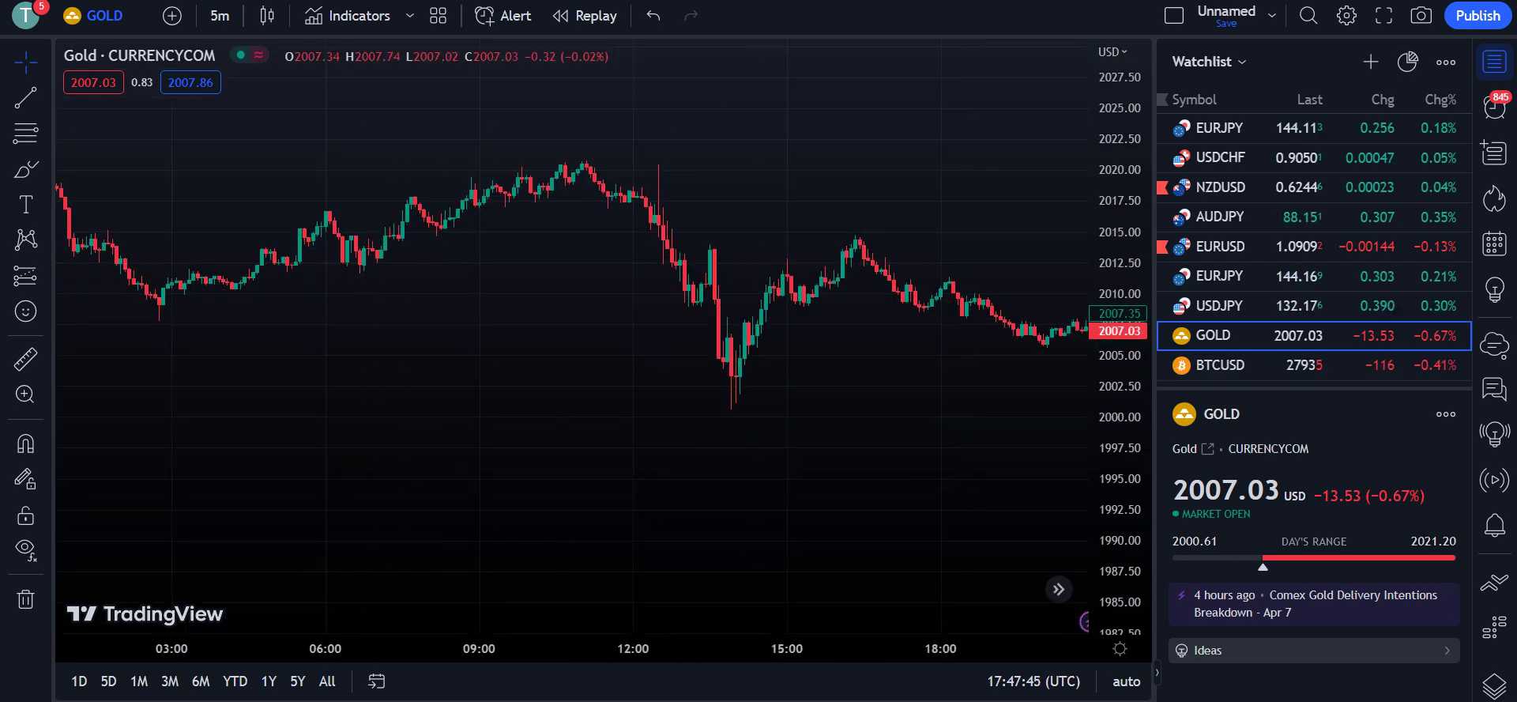
{"action": "left_click_drag", "start_coordinate": [508, 295], "coordinate": [440, 351]}
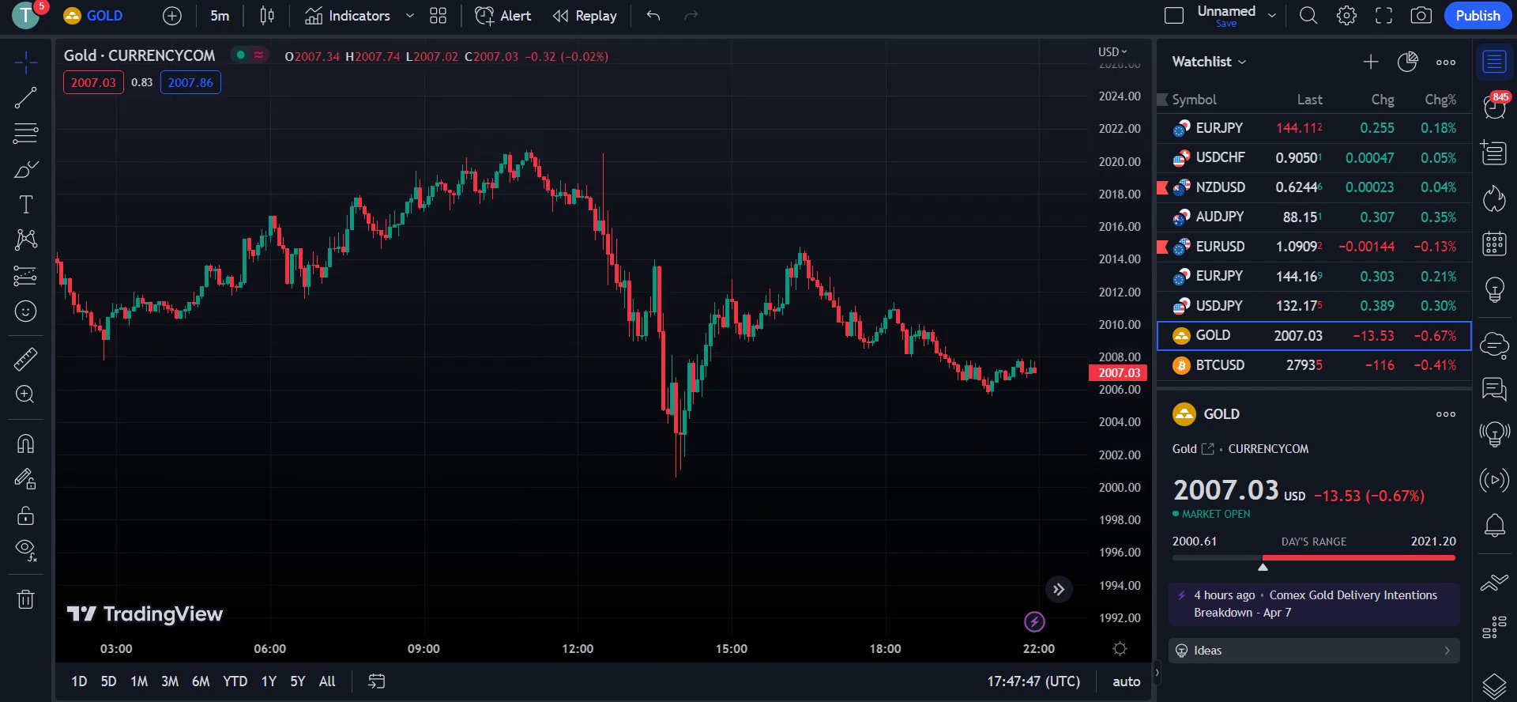
- Search indicators for 'smart money c' and add Smart Money Concepts [LuxAlgo] to the Gold chart
{"action": "left_click", "coordinate": [348, 16]}
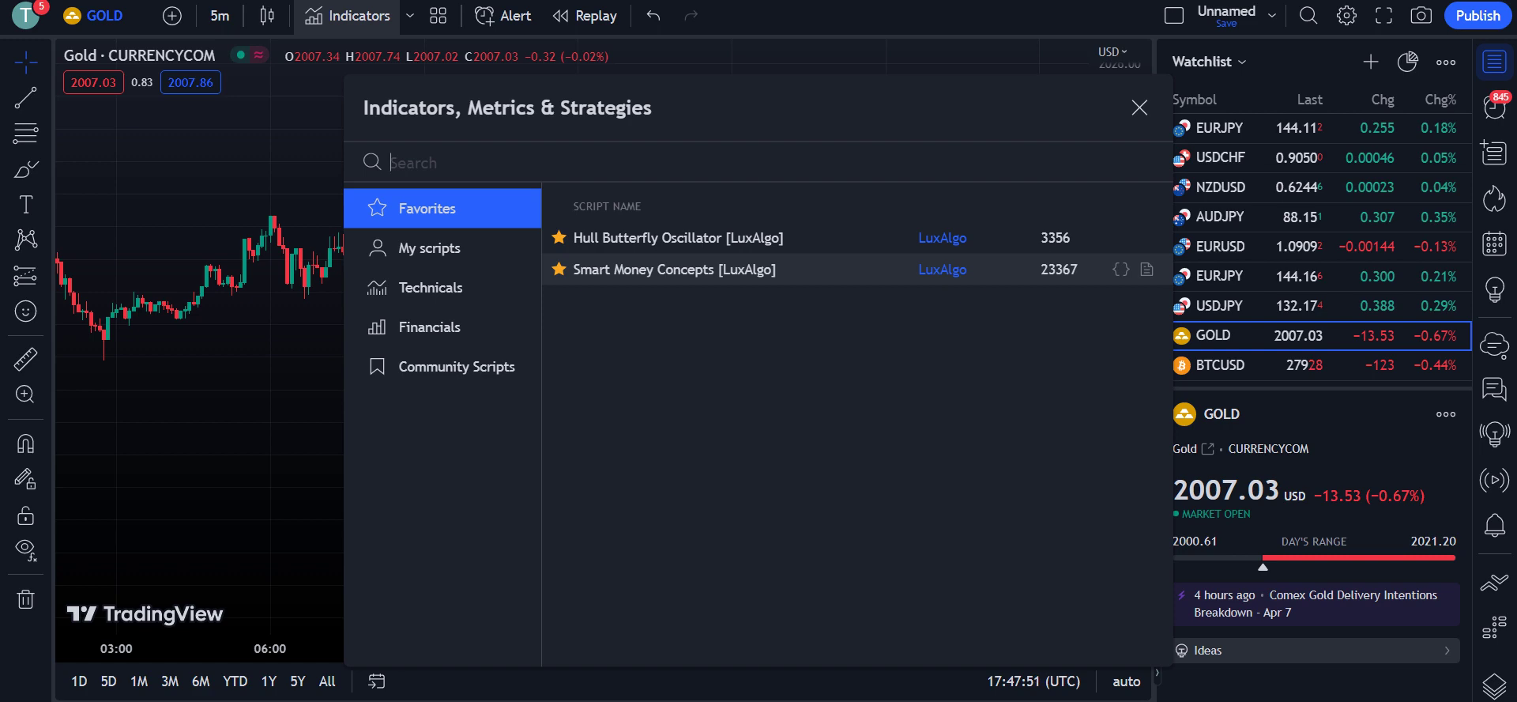
{"action": "type", "text": "smart"}
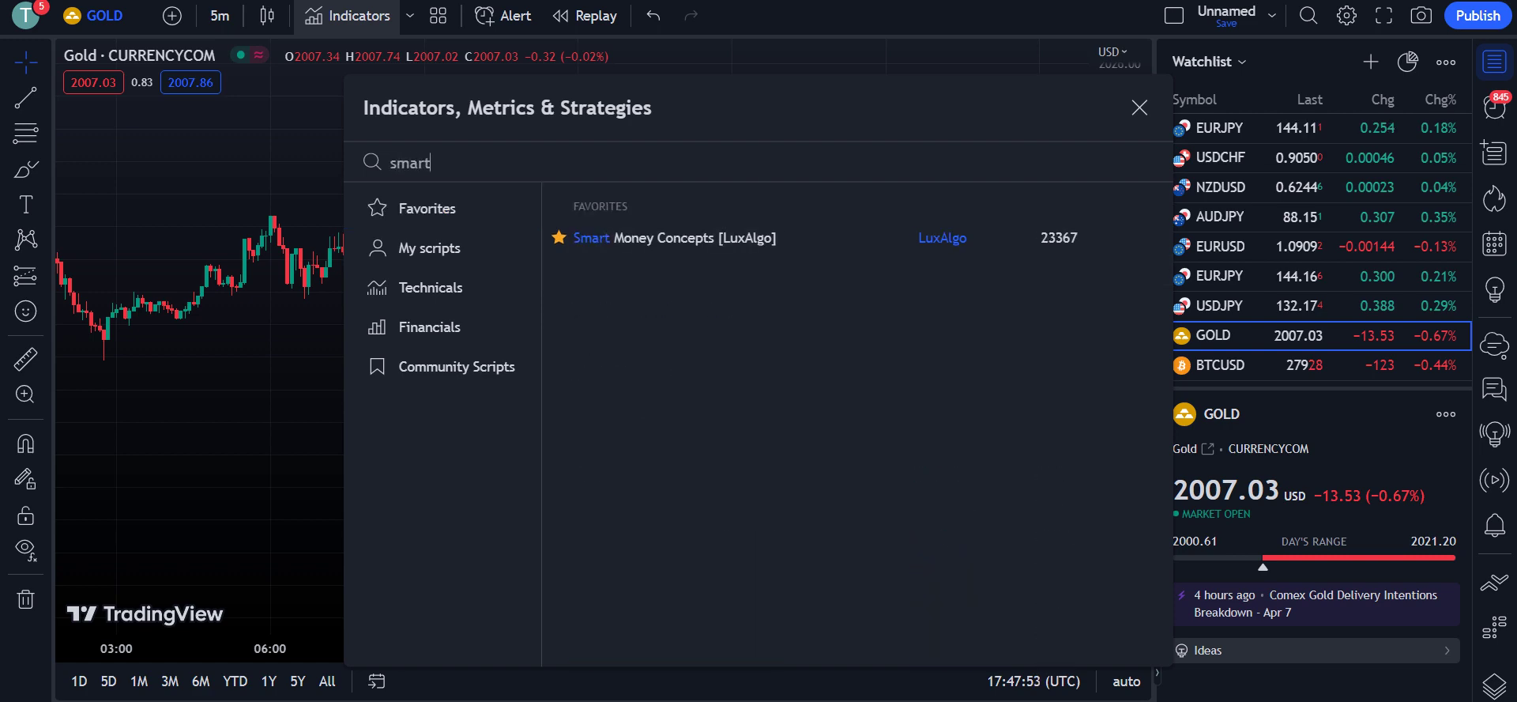
{"action": "type", "text": " money concepts"}
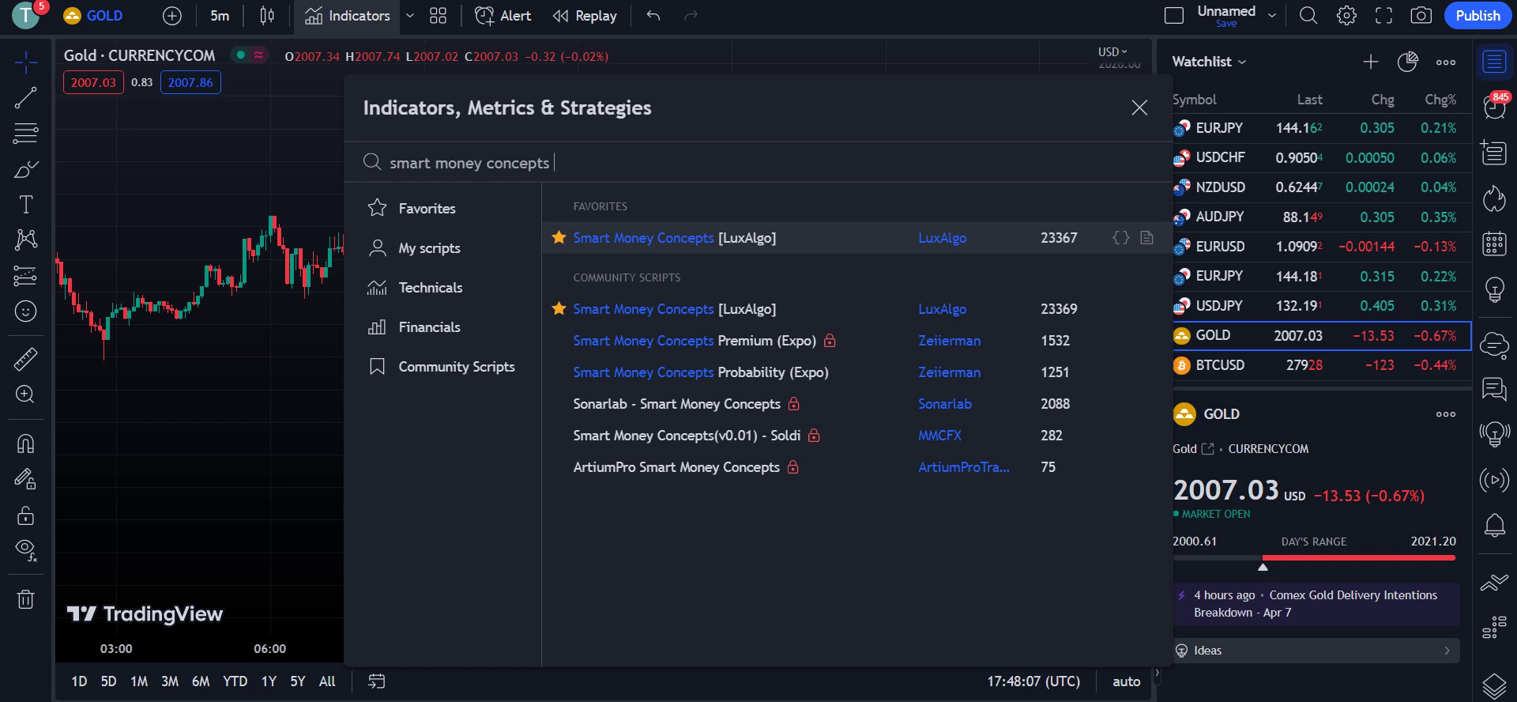
{"action": "left_click", "coordinate": [742, 237]}
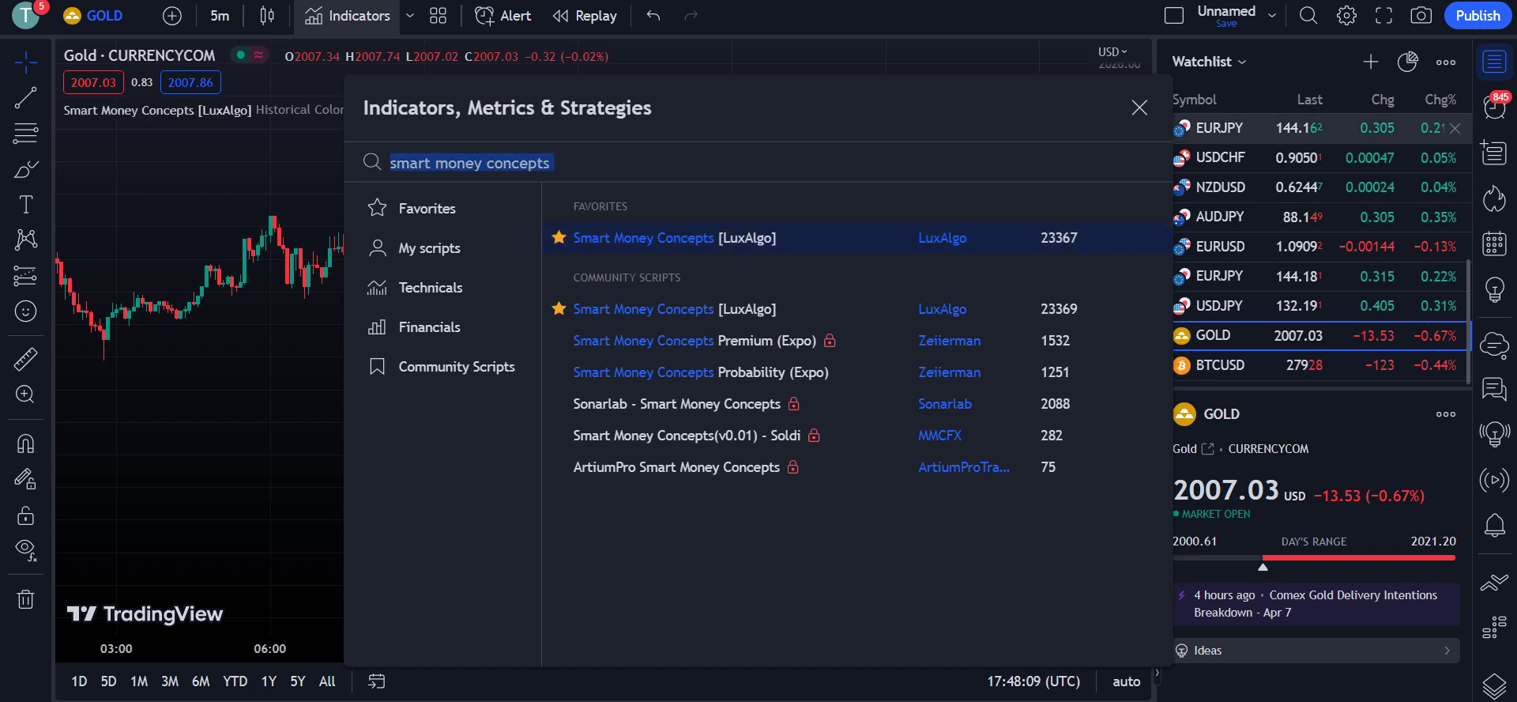
{"action": "left_click", "coordinate": [1140, 107]}
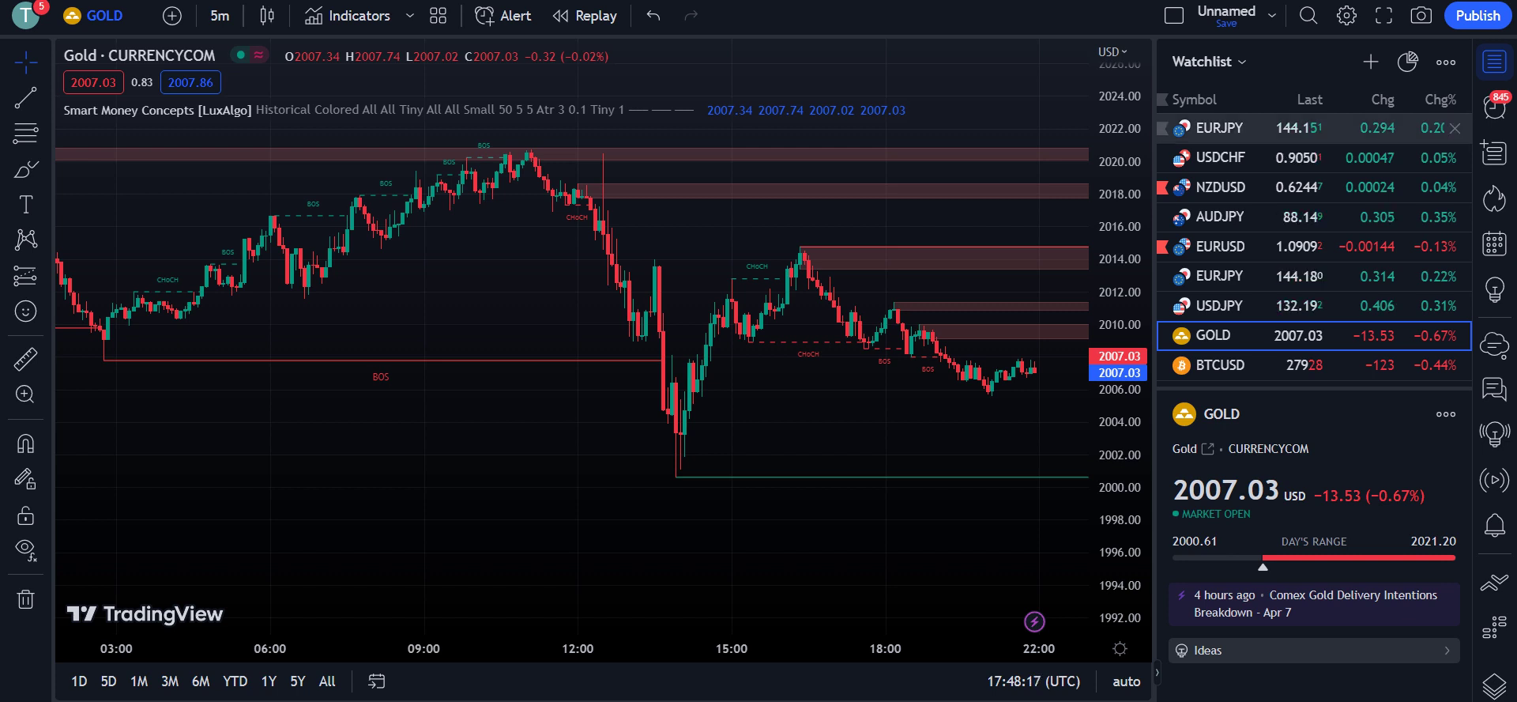
{"action": "left_click_drag", "start_coordinate": [577, 364], "coordinate": [316, 363]}
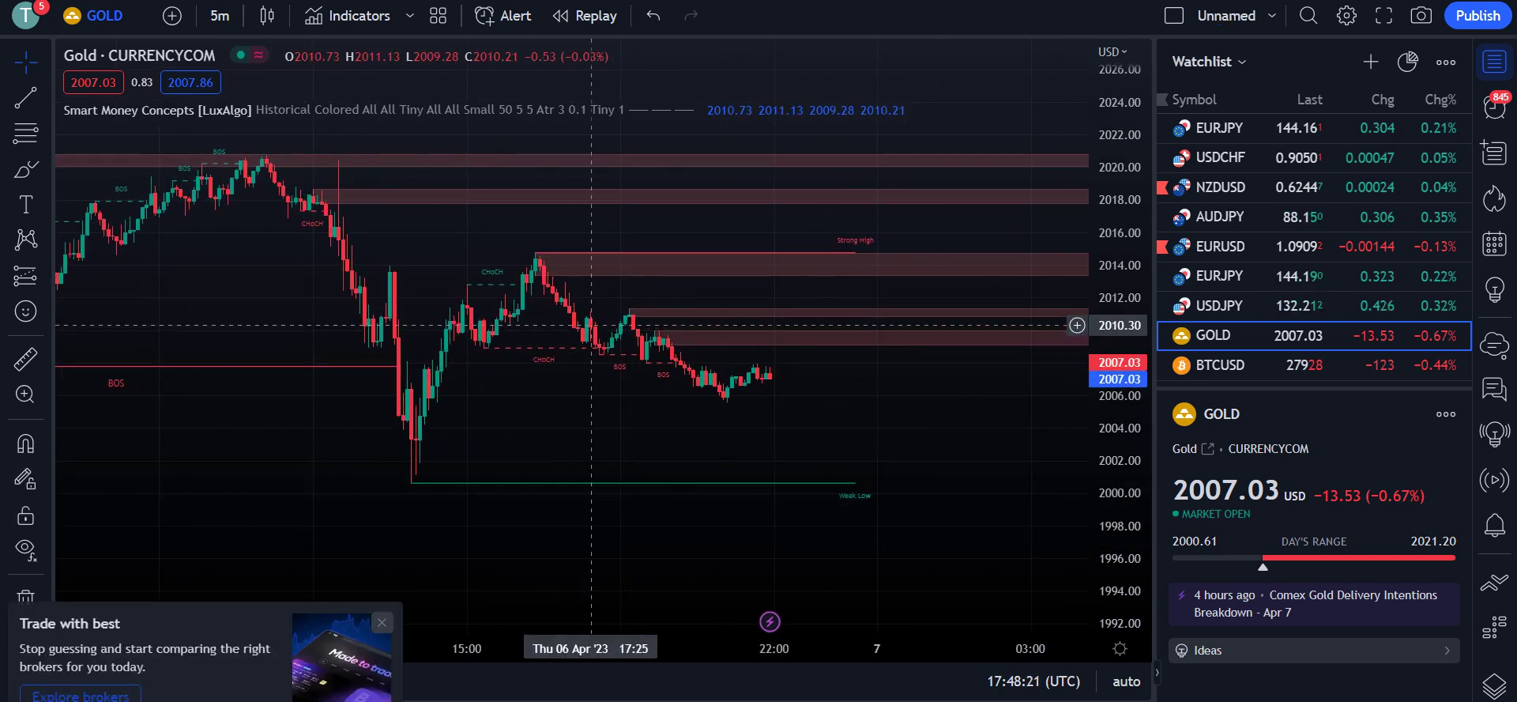
{"action": "left_click", "coordinate": [382, 622]}
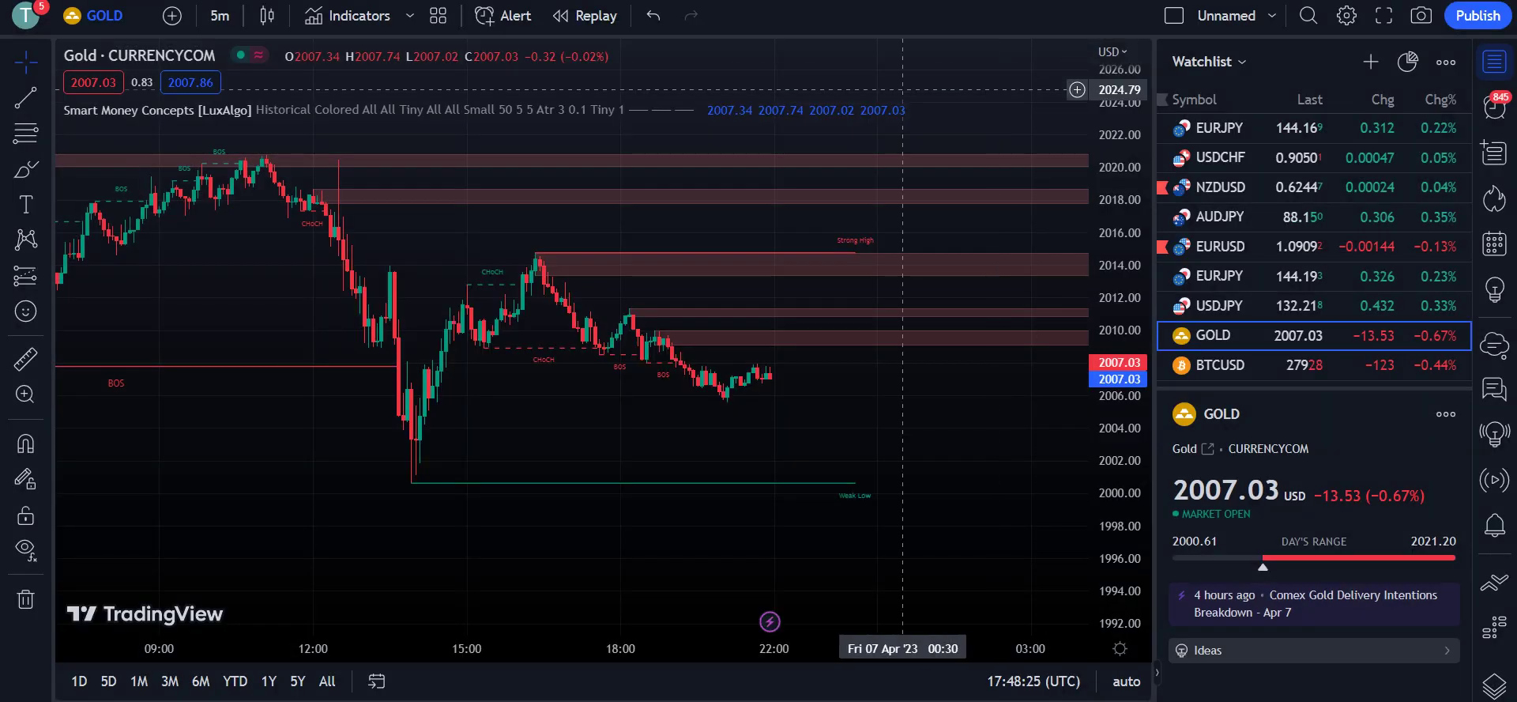
{"action": "left_click", "coordinate": [1032, 42]}
{"action": "left_click_drag", "start_coordinate": [689, 268], "coordinate": [630, 465]}
{"action": "left_click_drag", "start_coordinate": [451, 474], "coordinate": [892, 419]}
{"action": "left_click_drag", "start_coordinate": [458, 362], "coordinate": [891, 347]}
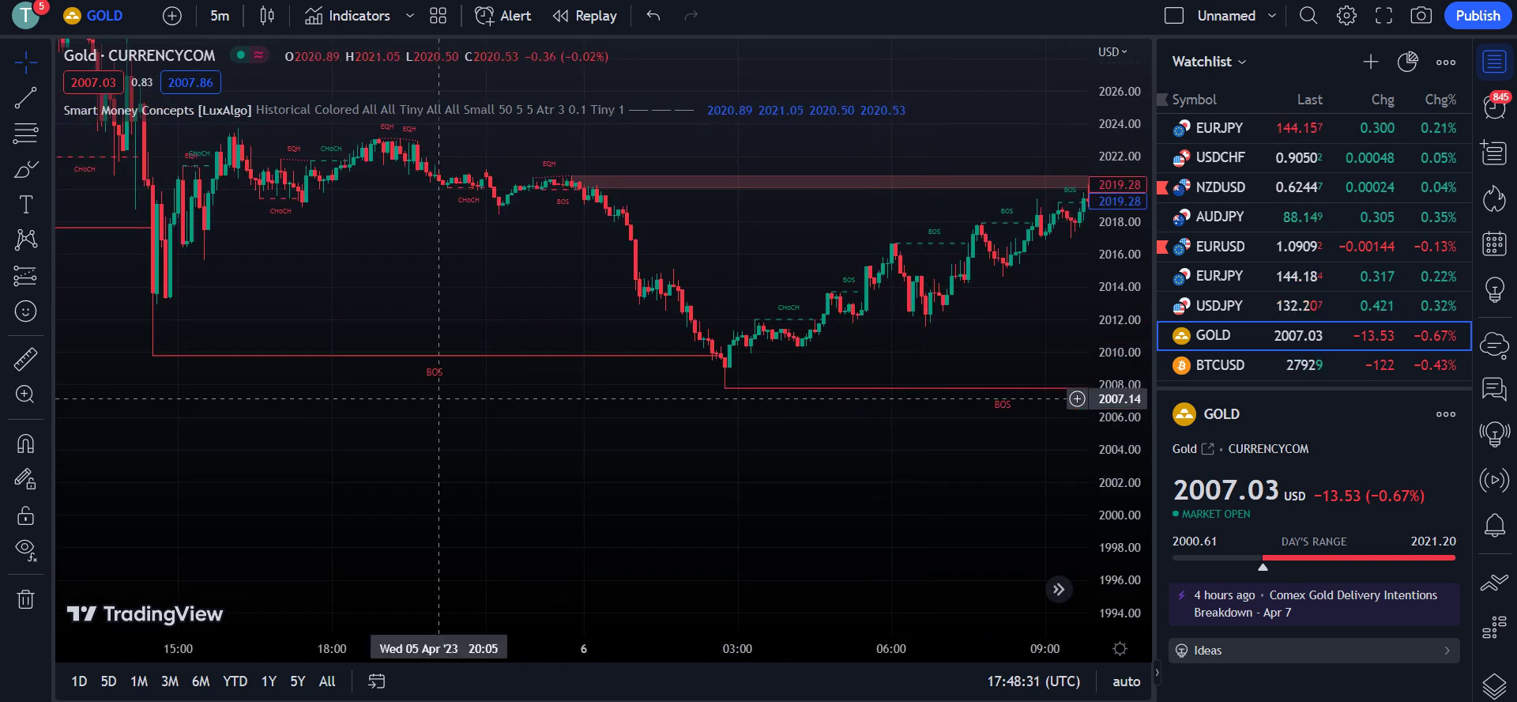
{"action": "left_click_drag", "start_coordinate": [451, 244], "coordinate": [376, 253]}
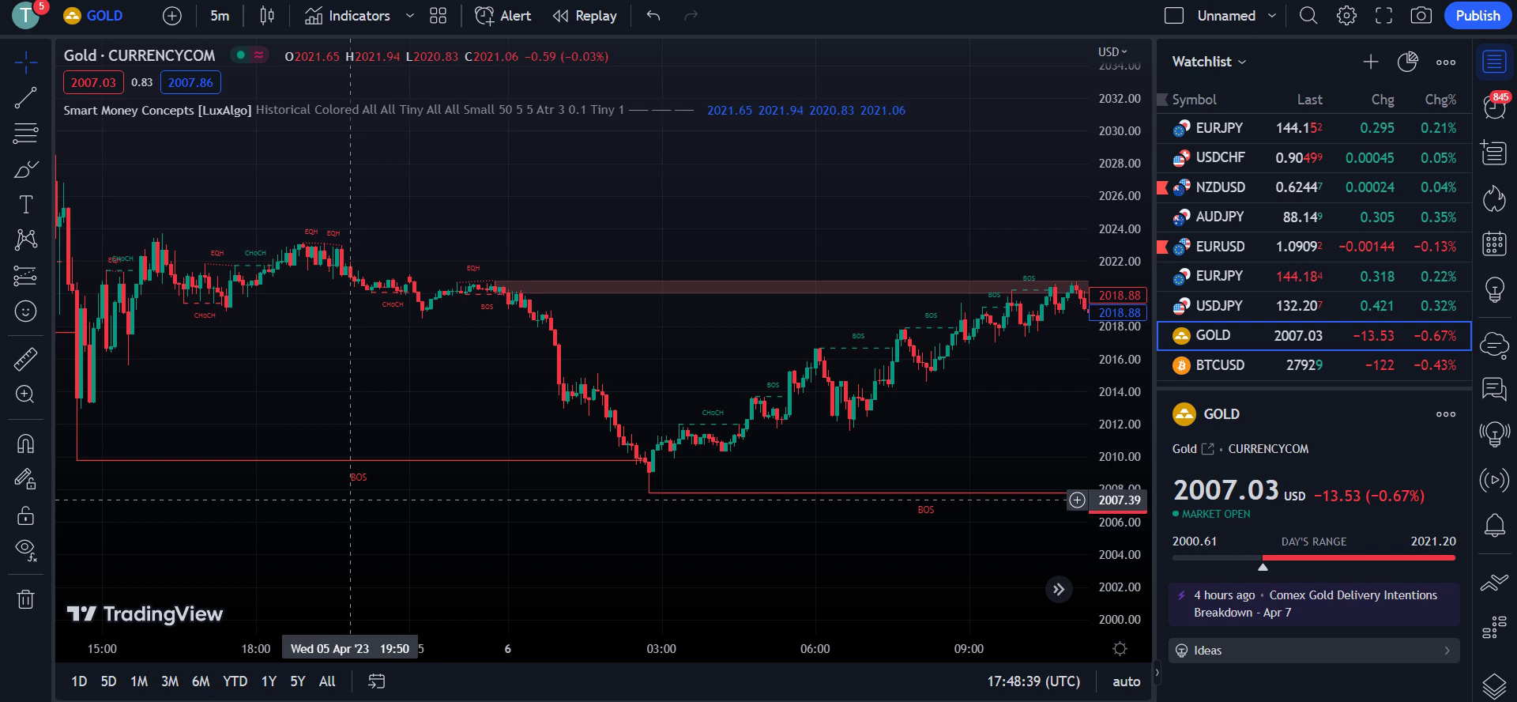
{"action": "left_click_drag", "start_coordinate": [723, 490], "coordinate": [235, 474]}
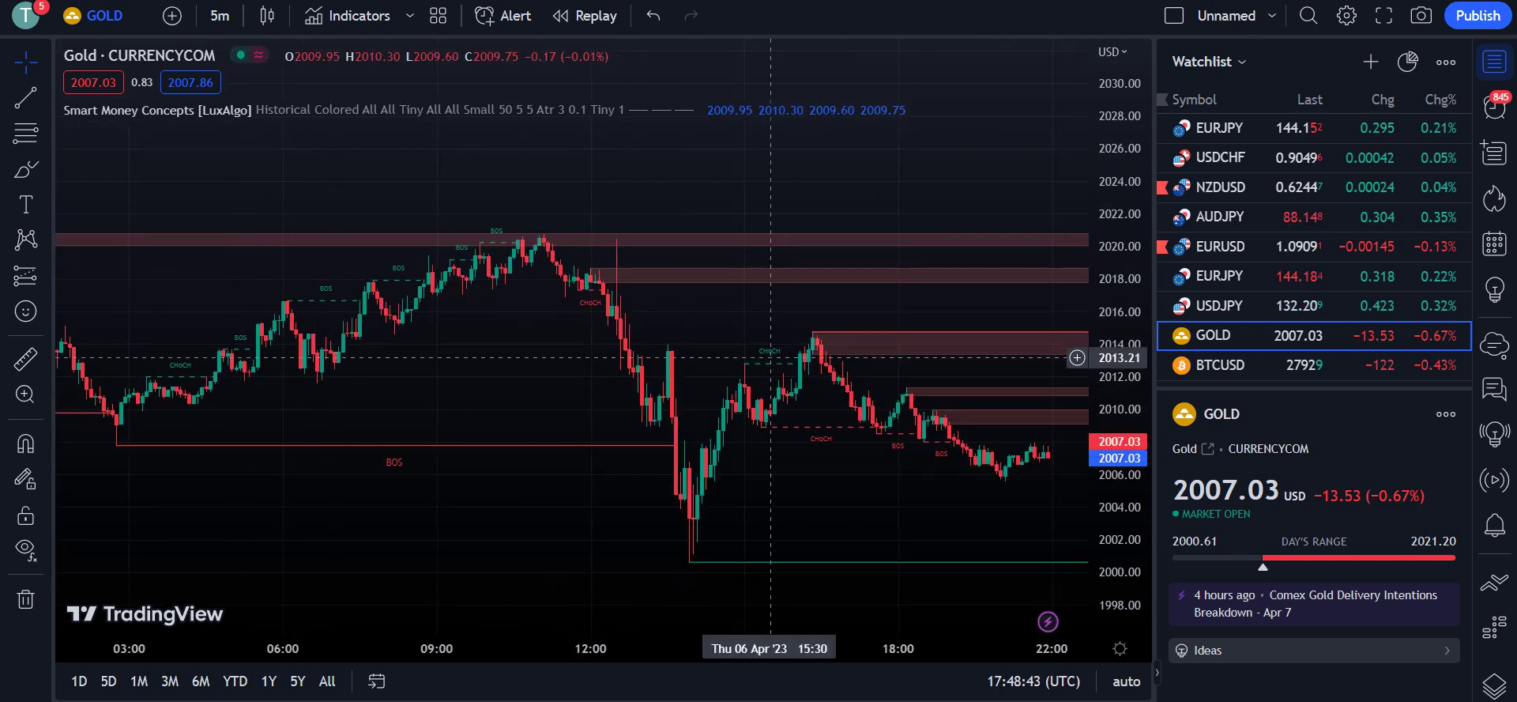
{"action": "left_click_drag", "start_coordinate": [893, 423], "coordinate": [502, 392]}
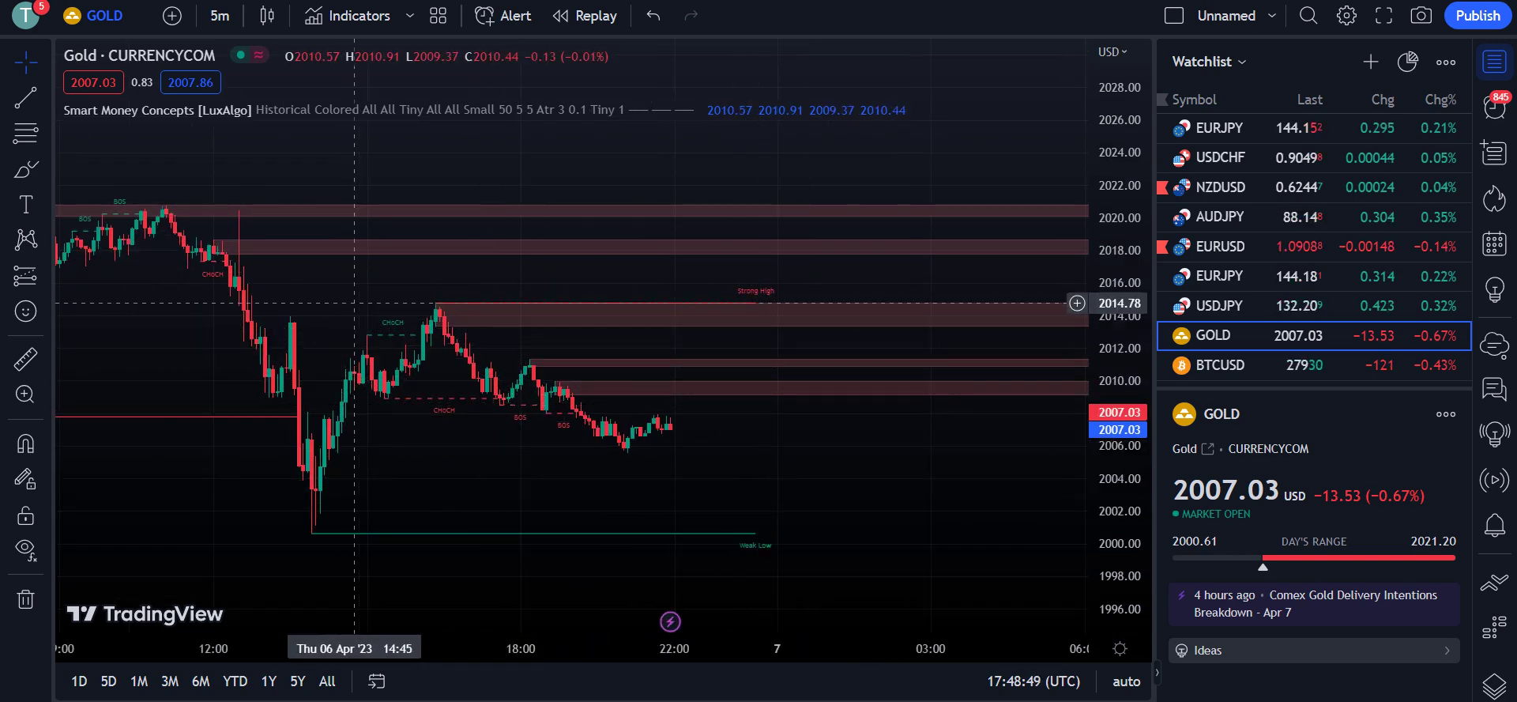
{"action": "left_click_drag", "start_coordinate": [308, 304], "coordinate": [661, 336]}
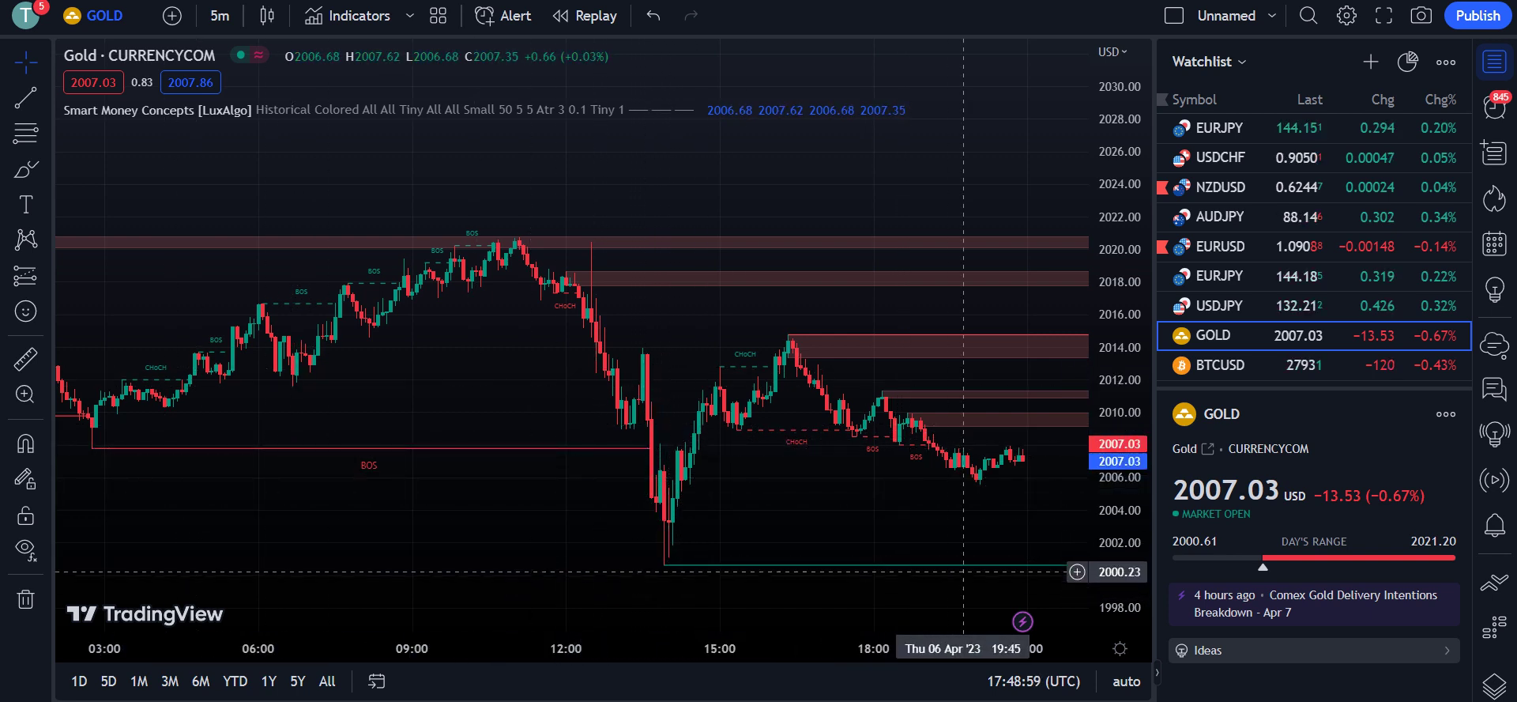
{"action": "left_click_drag", "start_coordinate": [963, 571], "coordinate": [665, 569]}
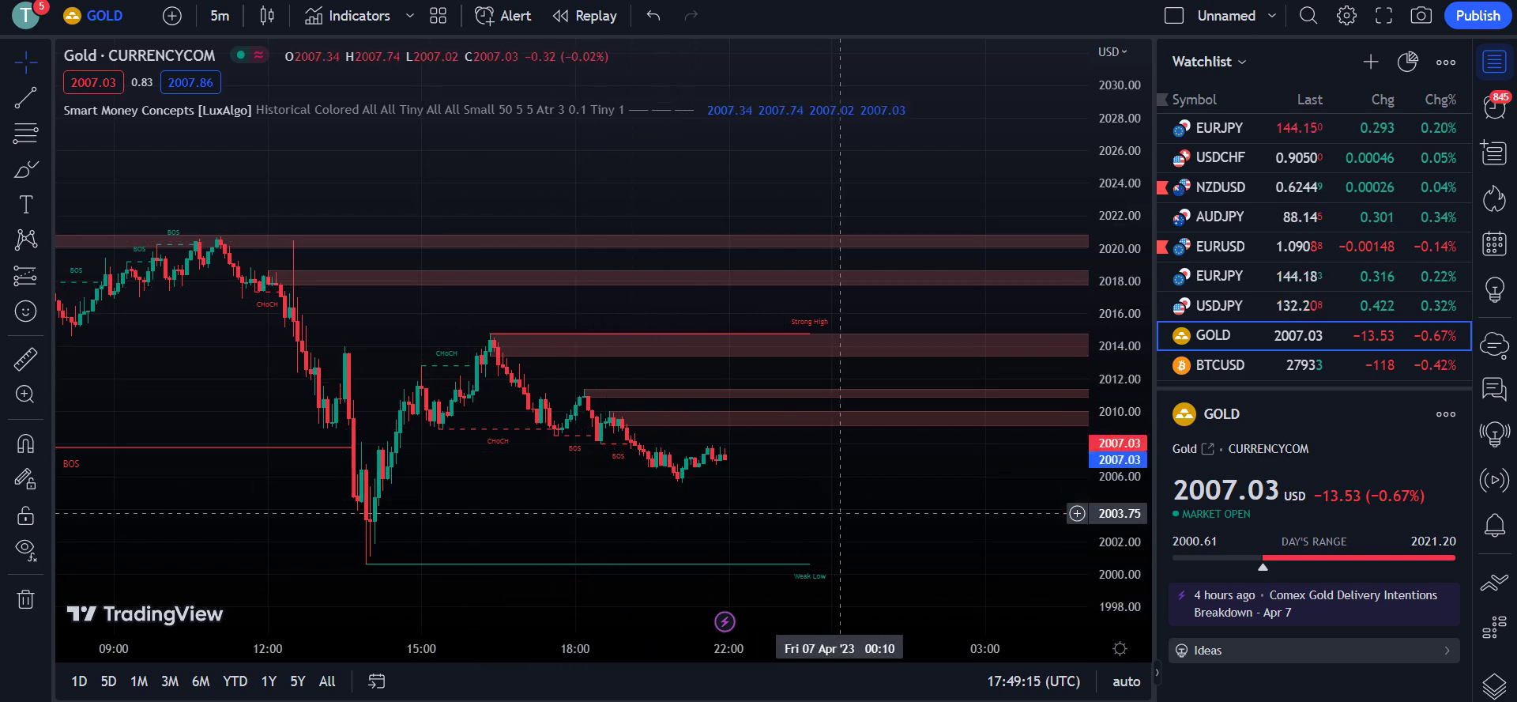
{"action": "left_click_drag", "start_coordinate": [840, 516], "coordinate": [484, 387]}
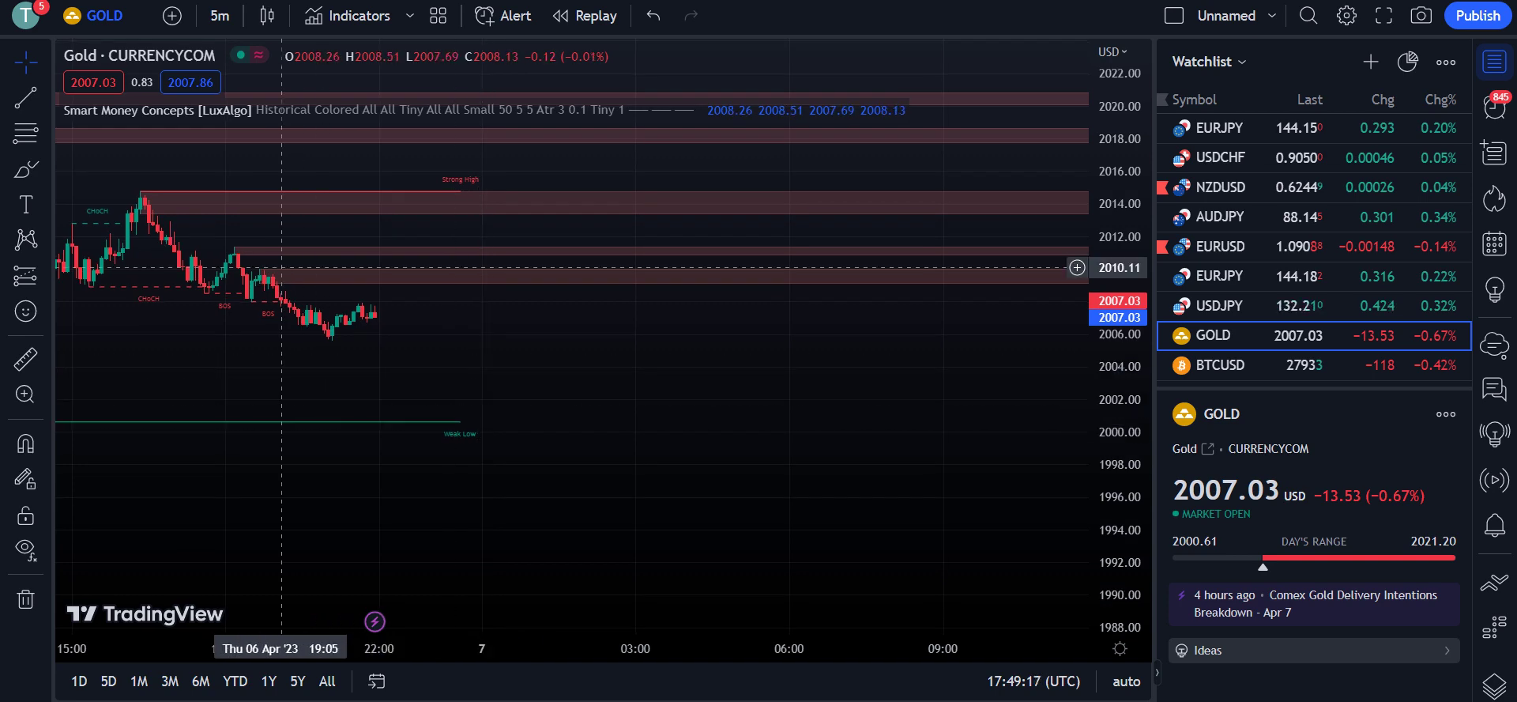
{"action": "left_click_drag", "start_coordinate": [83, 215], "coordinate": [379, 243]}
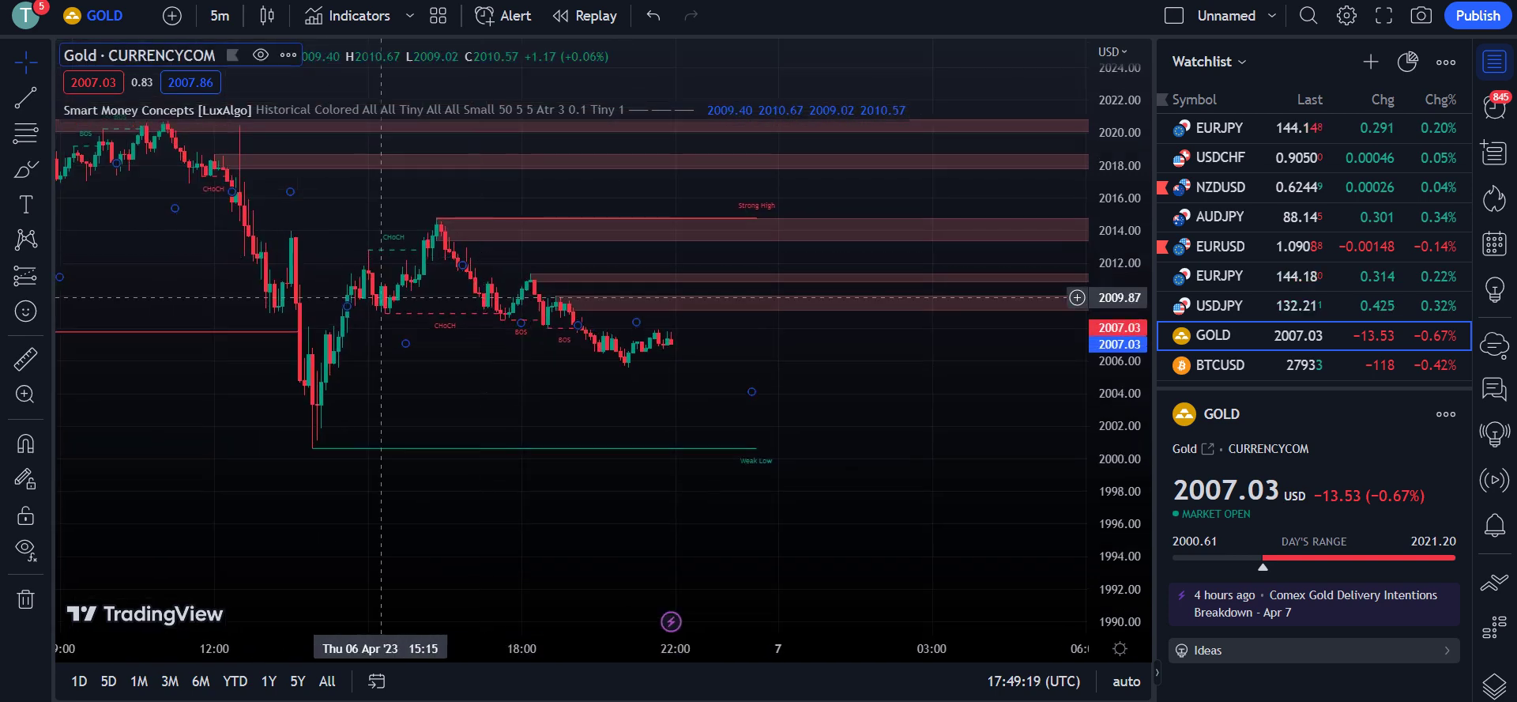
{"action": "left_click_drag", "start_coordinate": [265, 232], "coordinate": [624, 289]}
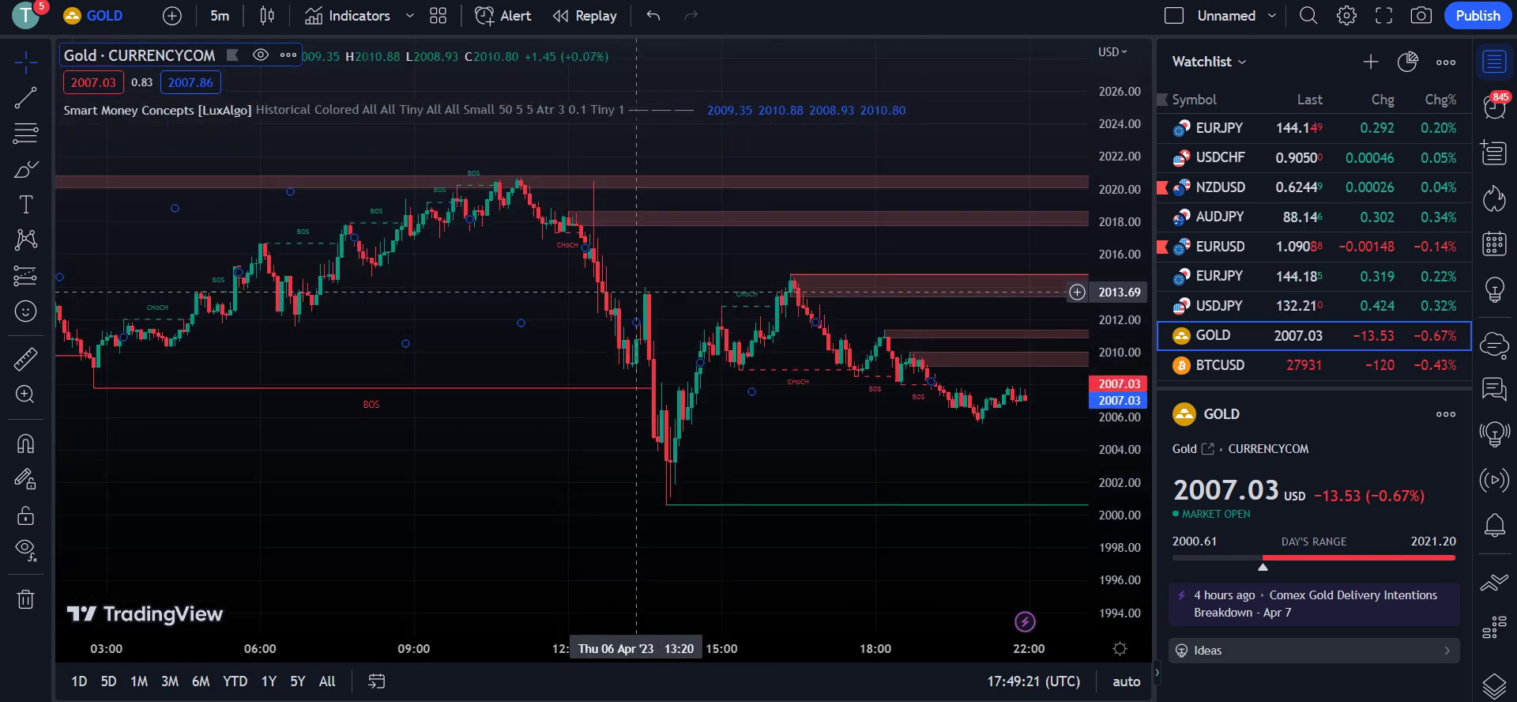
{"action": "left_click_drag", "start_coordinate": [256, 254], "coordinate": [441, 275]}
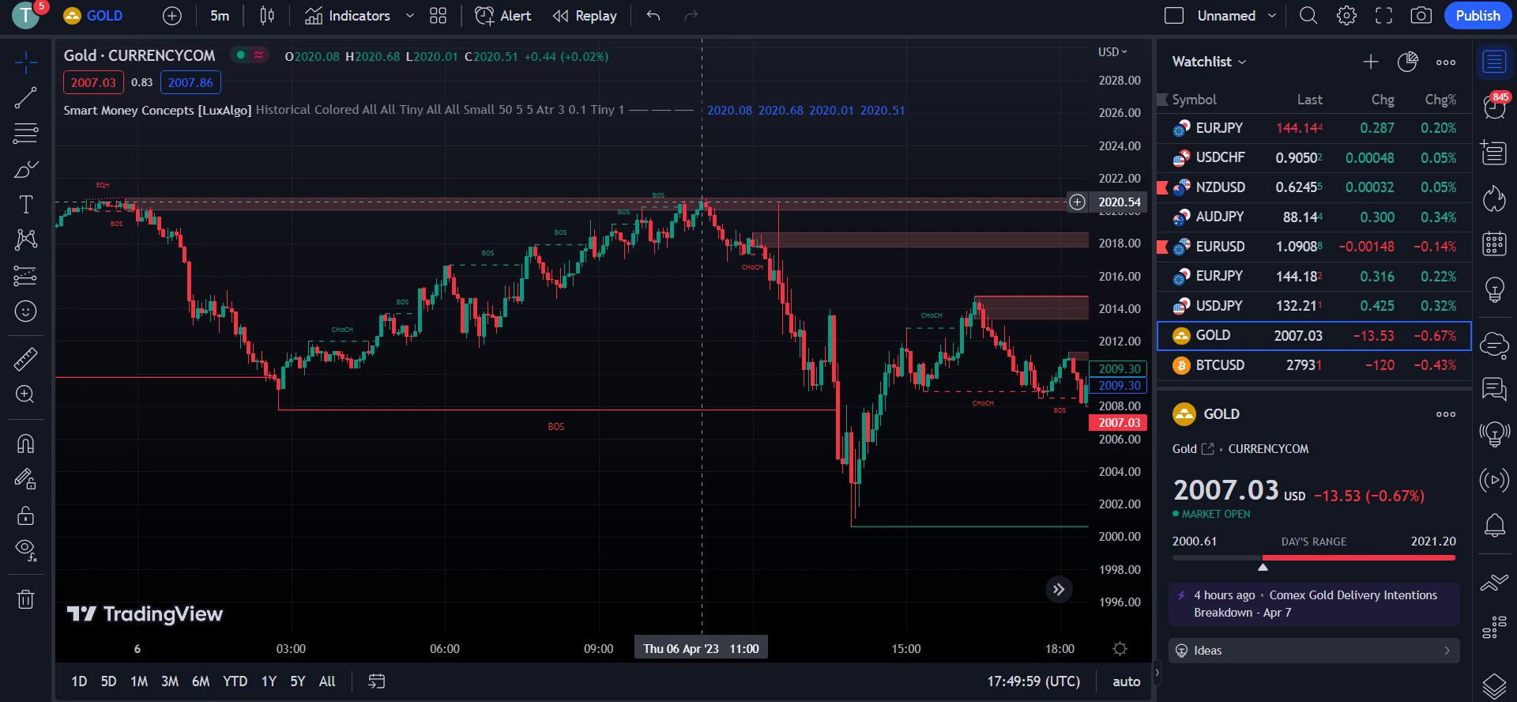
{"action": "left_click_drag", "start_coordinate": [761, 203], "coordinate": [466, 197]}
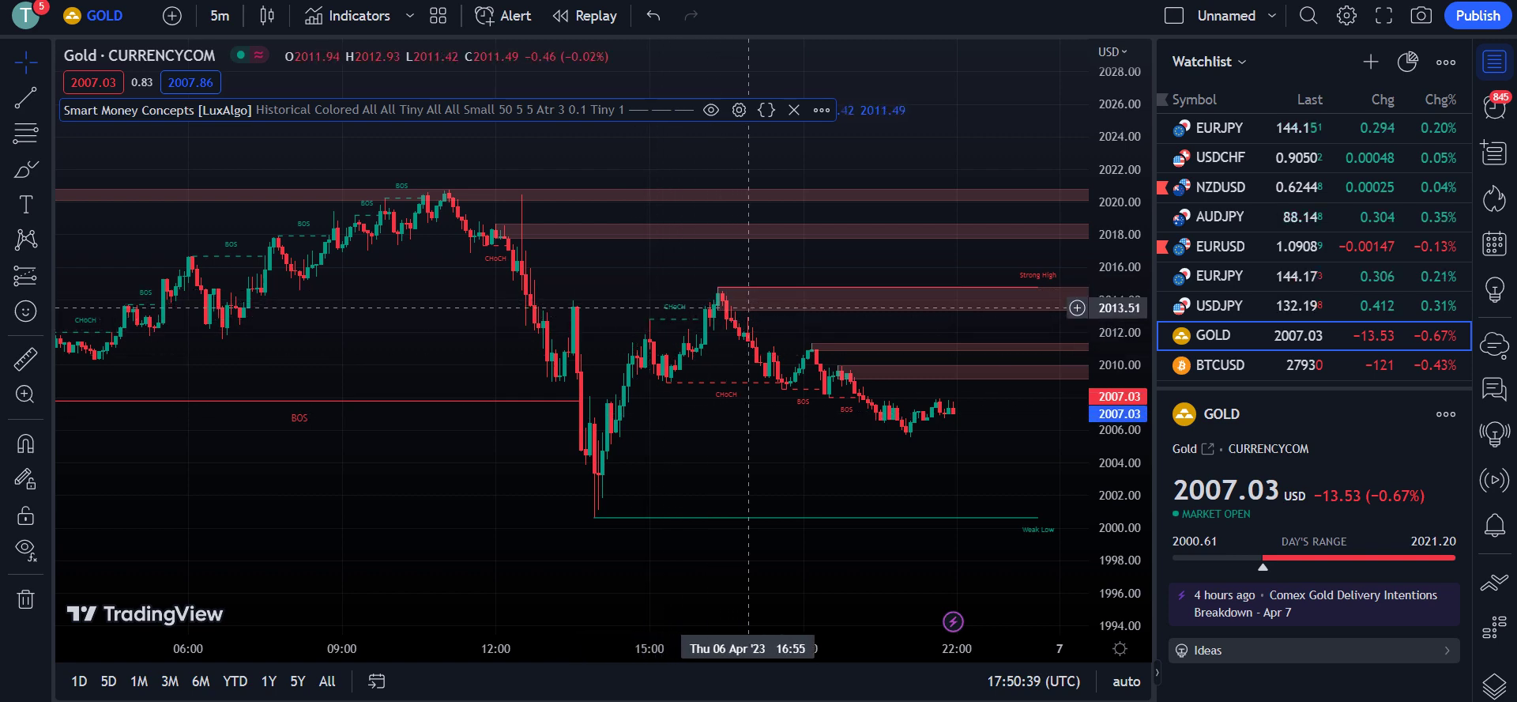
{"action": "left_click_drag", "start_coordinate": [748, 308], "coordinate": [532, 320]}
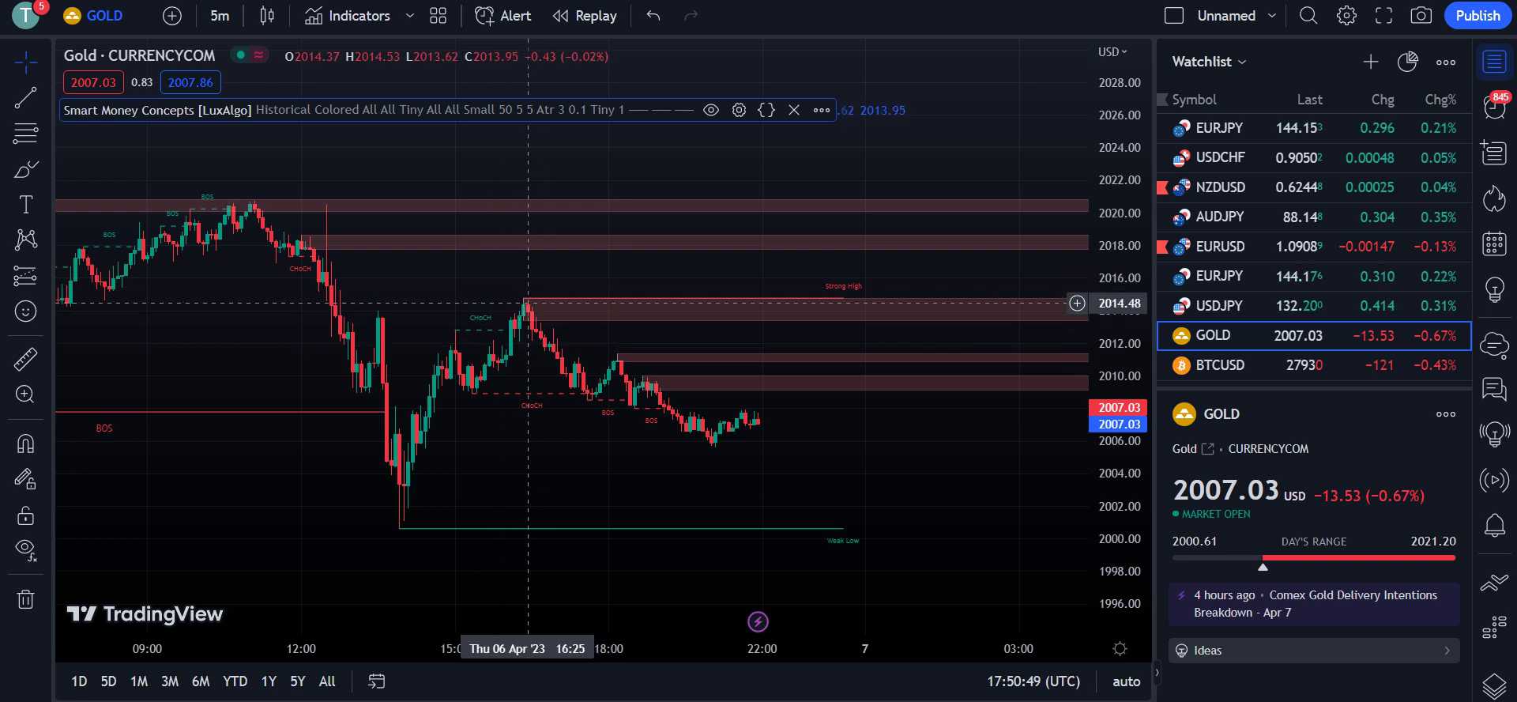
{"action": "left_click_drag", "start_coordinate": [545, 324], "coordinate": [551, 340]}
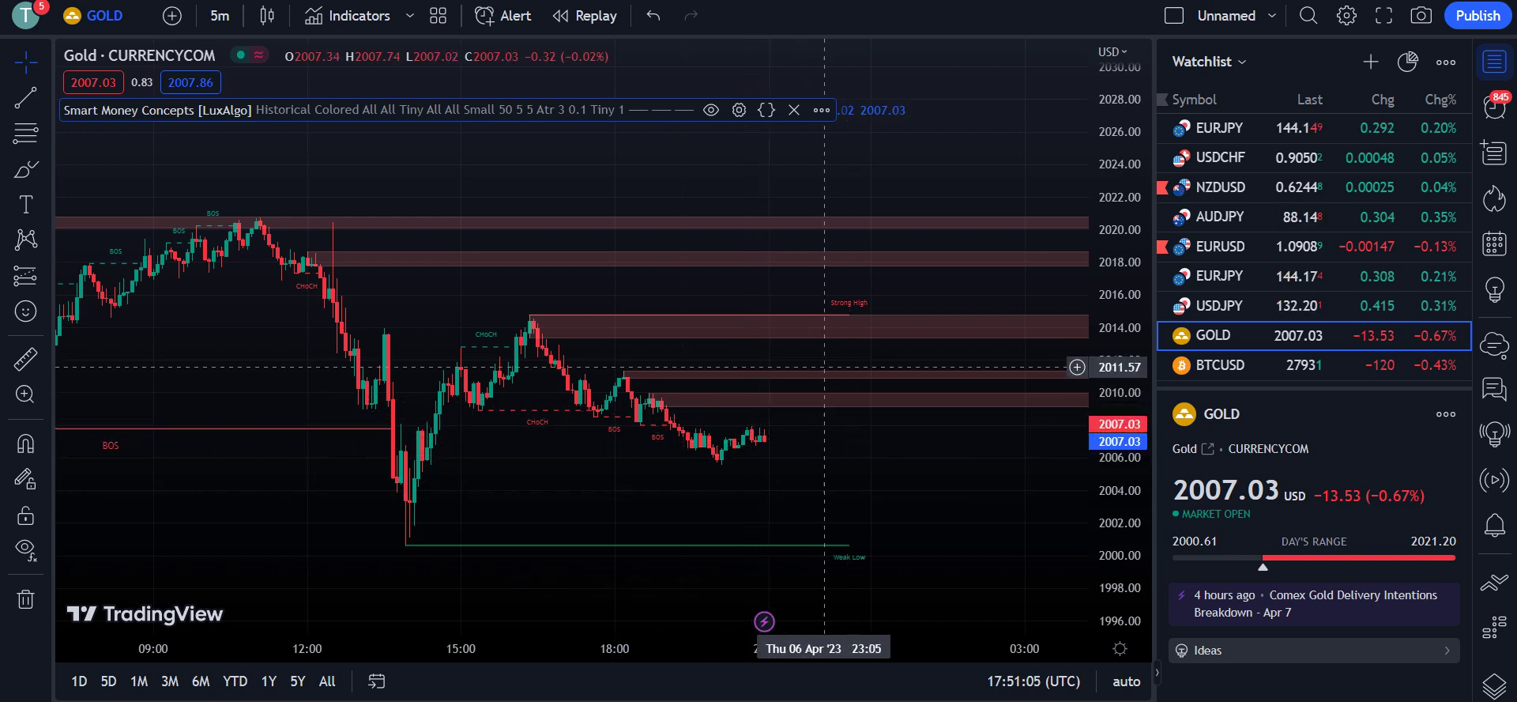
{"action": "left_click_drag", "start_coordinate": [815, 442], "coordinate": [474, 438]}
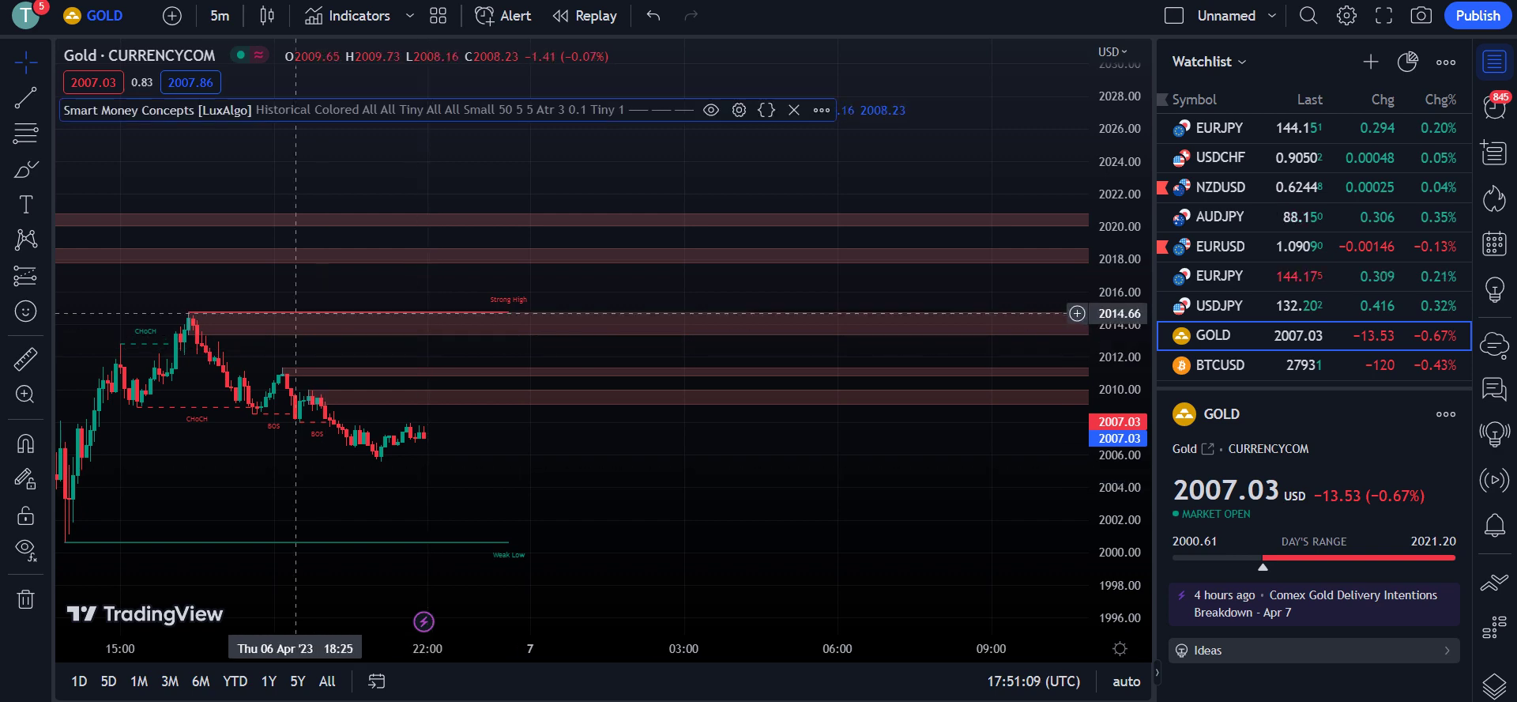
{"action": "left_click_drag", "start_coordinate": [381, 304], "coordinate": [697, 288]}
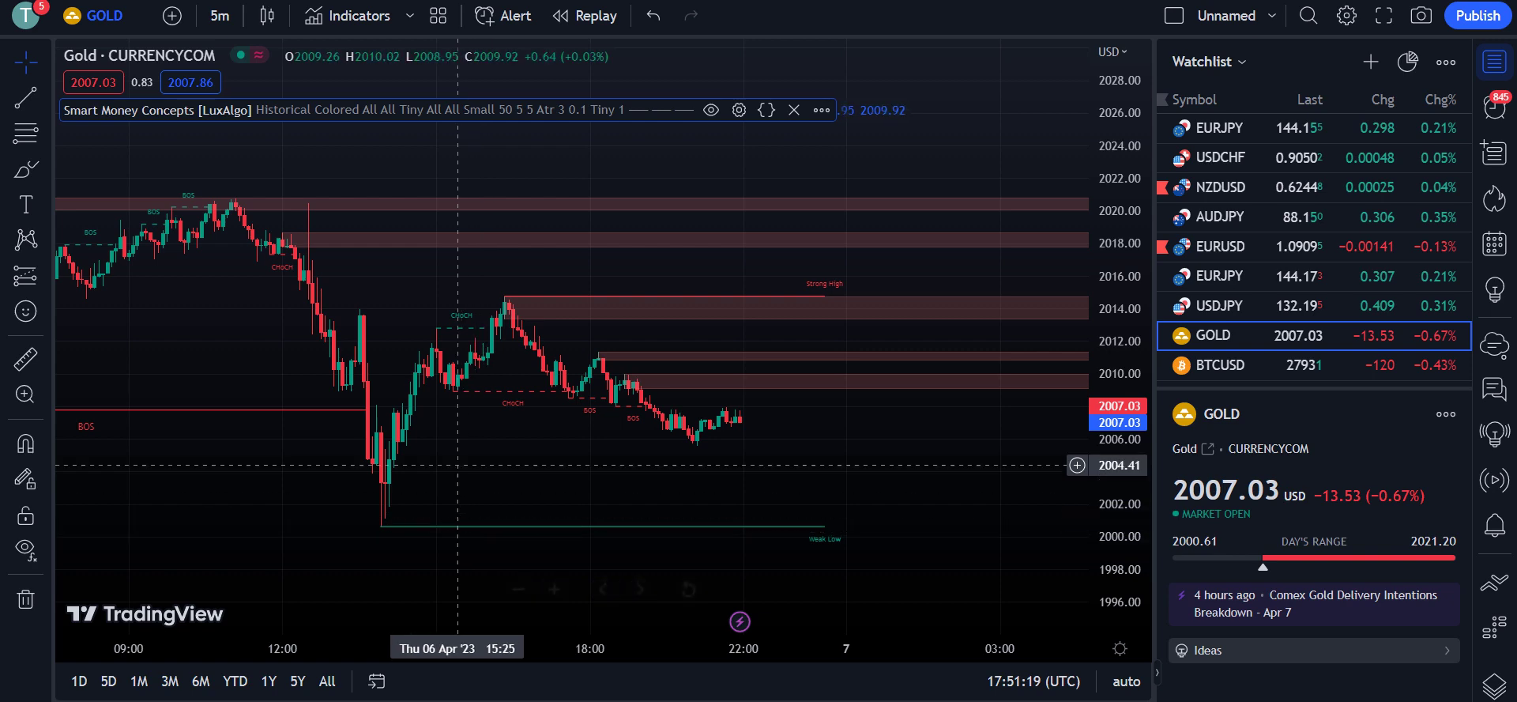
{"action": "left_click_drag", "start_coordinate": [471, 465], "coordinate": [826, 467]}
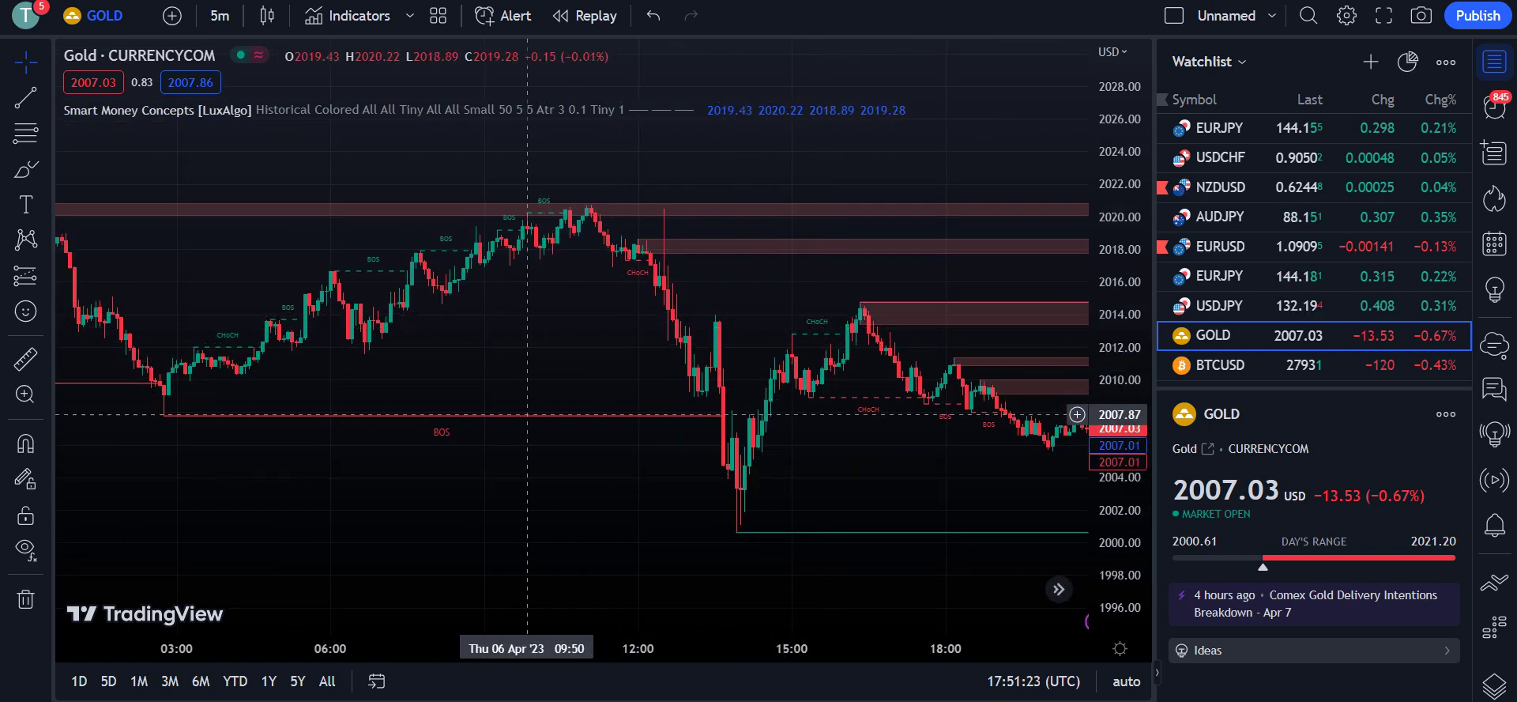
- Pan the Gold 5-minute chart through earlier hours to inspect its zones and BOS/CHoCH labels
{"action": "left_click_drag", "start_coordinate": [523, 380], "coordinate": [845, 371]}
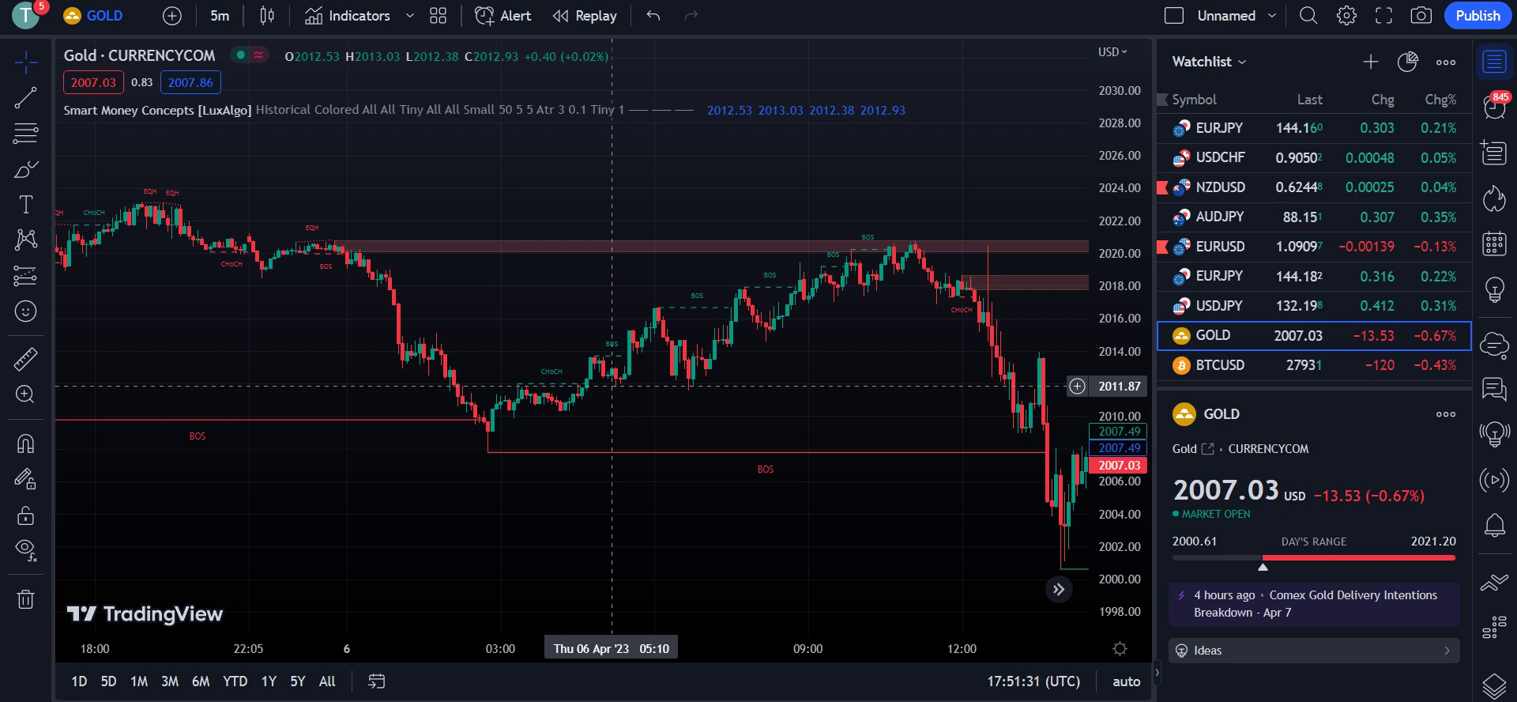
{"action": "left_click_drag", "start_coordinate": [869, 467], "coordinate": [422, 426]}
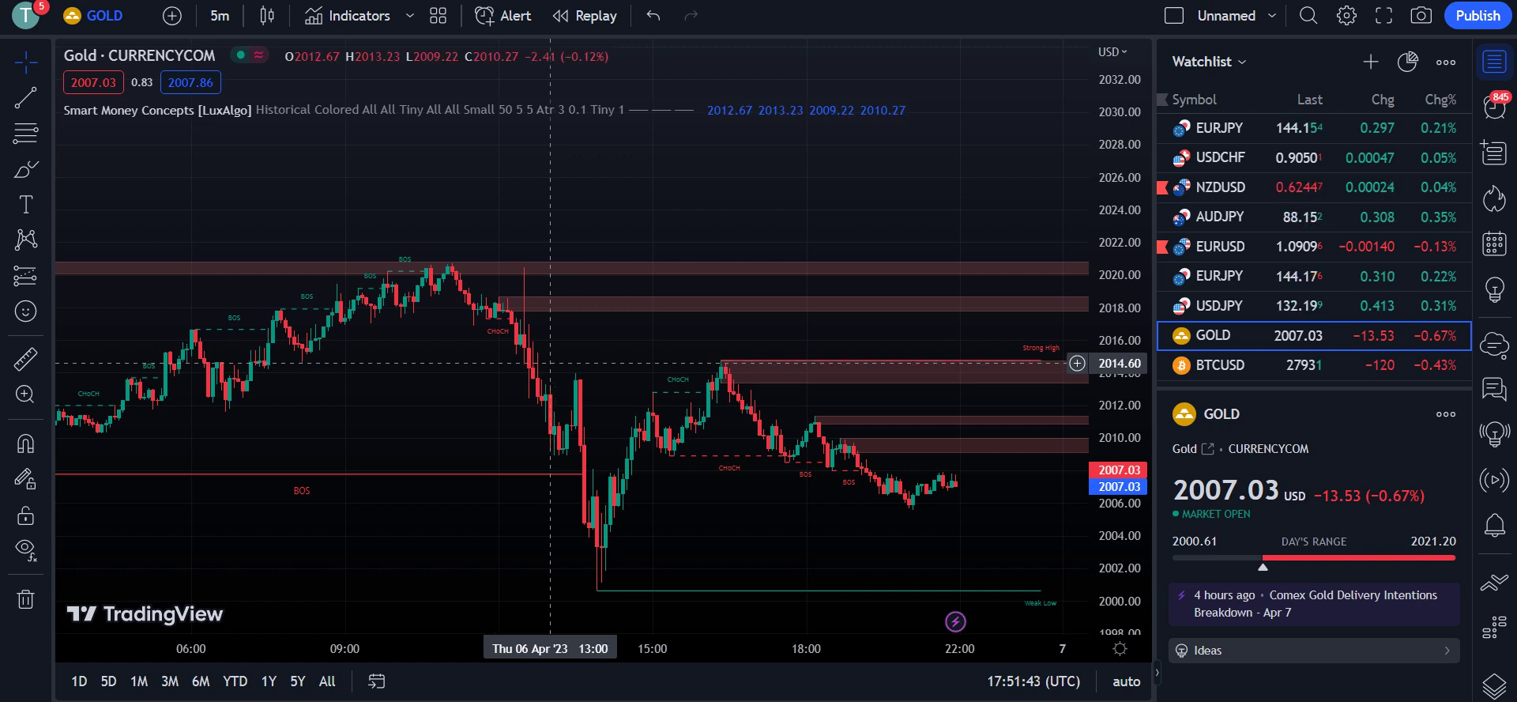
{"action": "left_click_drag", "start_coordinate": [395, 344], "coordinate": [691, 225]}
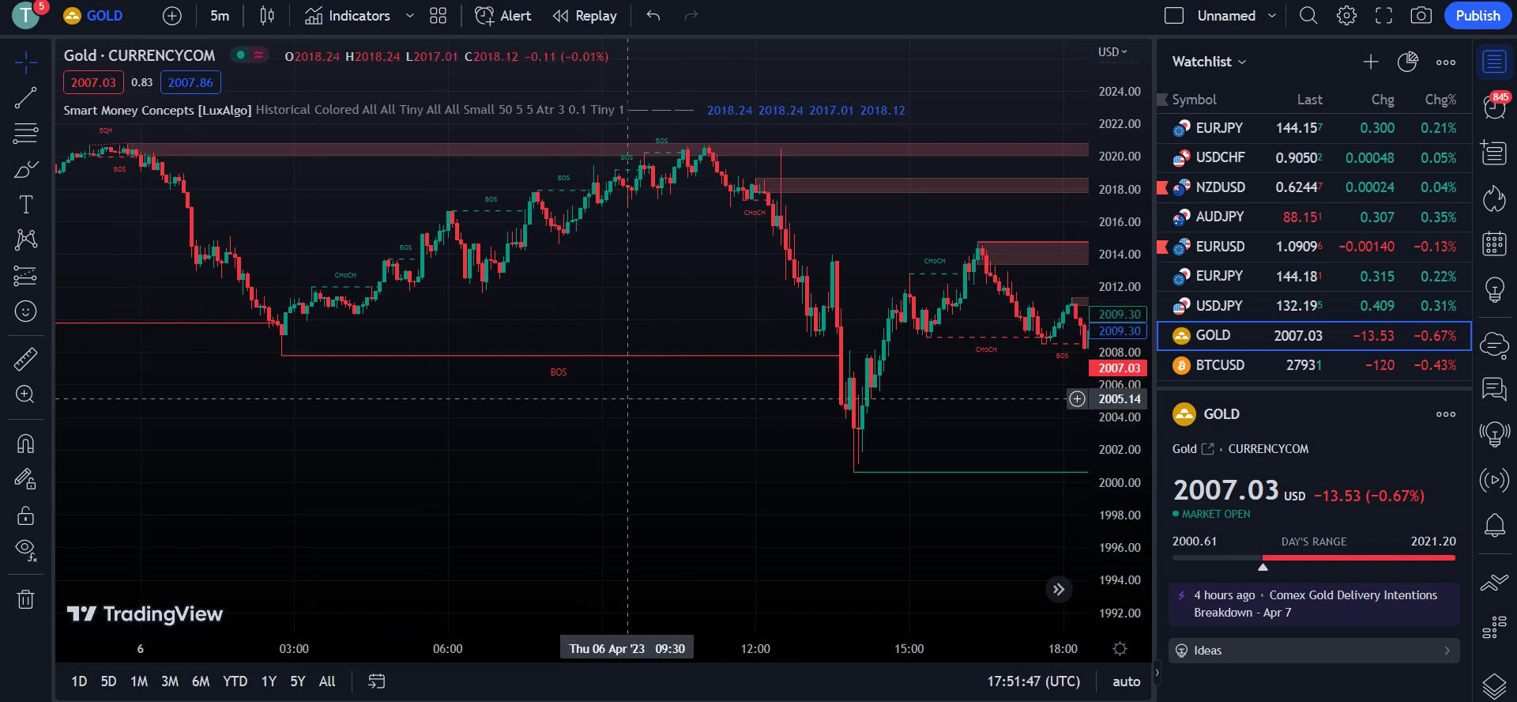
{"action": "left_click_drag", "start_coordinate": [841, 338], "coordinate": [342, 341]}
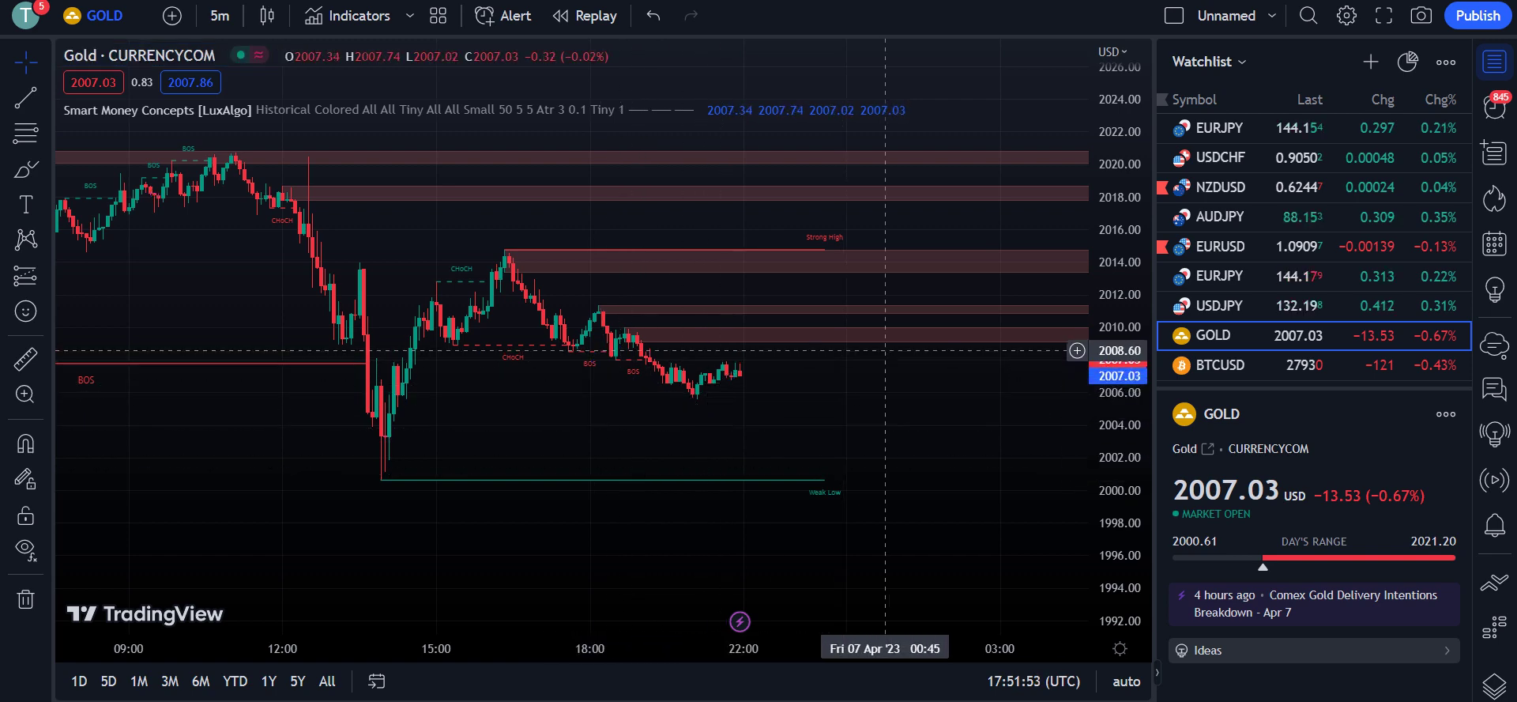
{"action": "left_click_drag", "start_coordinate": [885, 350], "coordinate": [506, 399]}
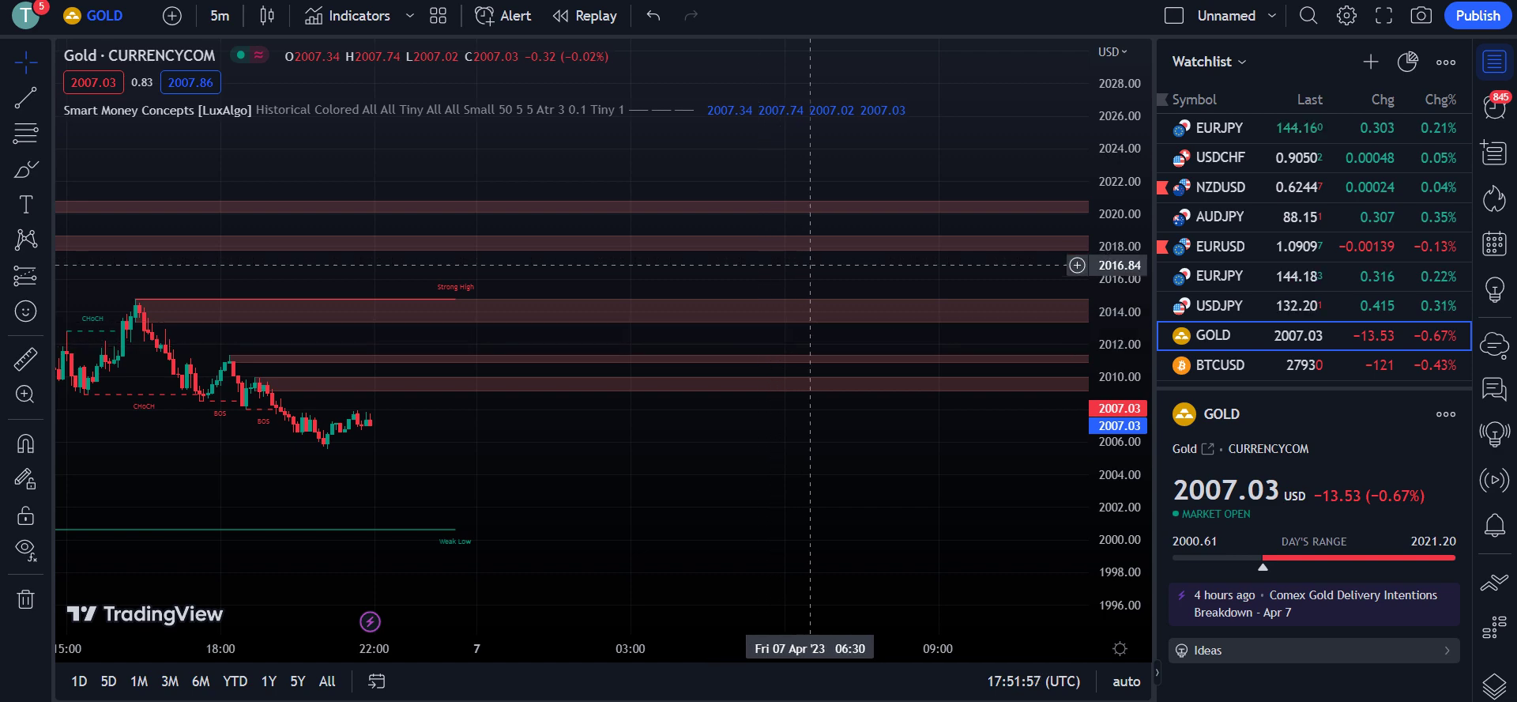
{"action": "left_click_drag", "start_coordinate": [829, 272], "coordinate": [911, 514]}
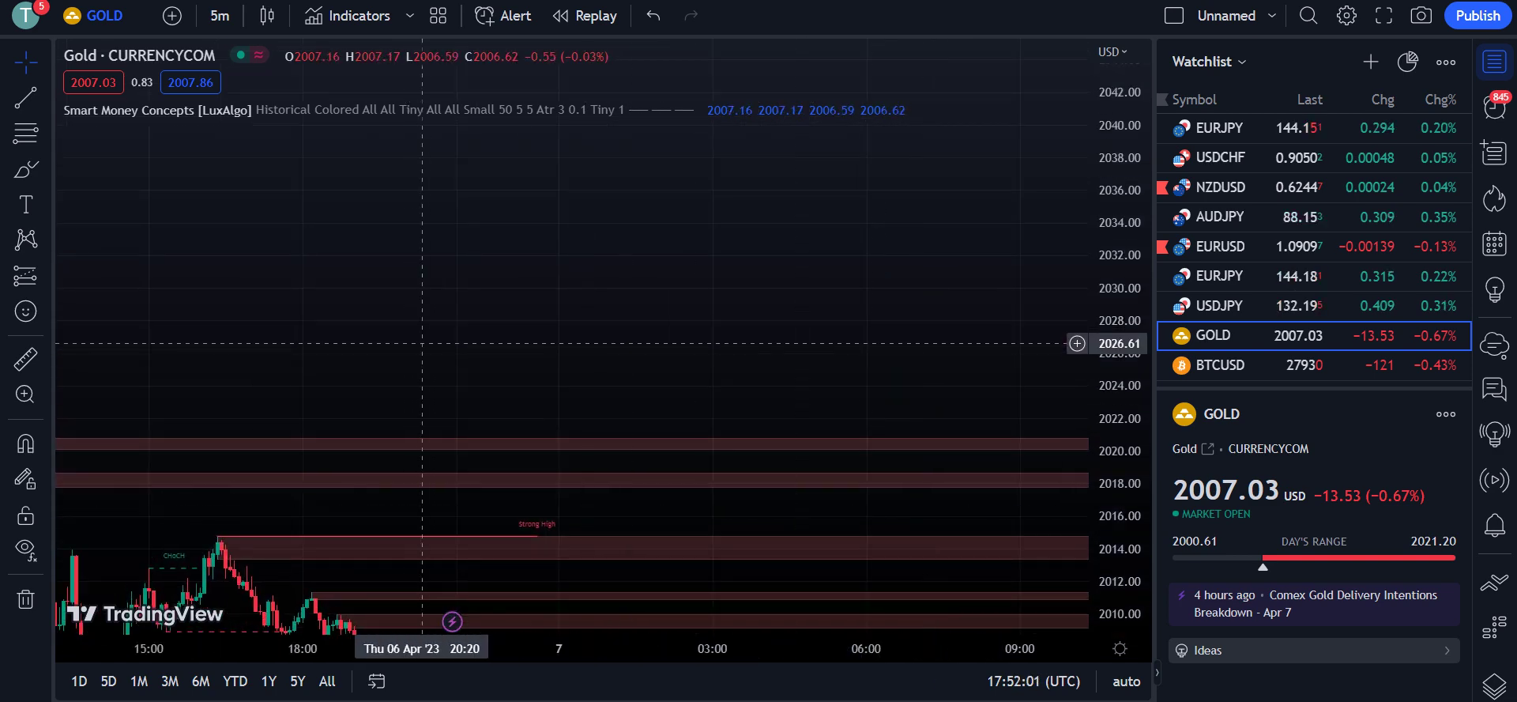
{"action": "left_click_drag", "start_coordinate": [452, 275], "coordinate": [833, 350]}
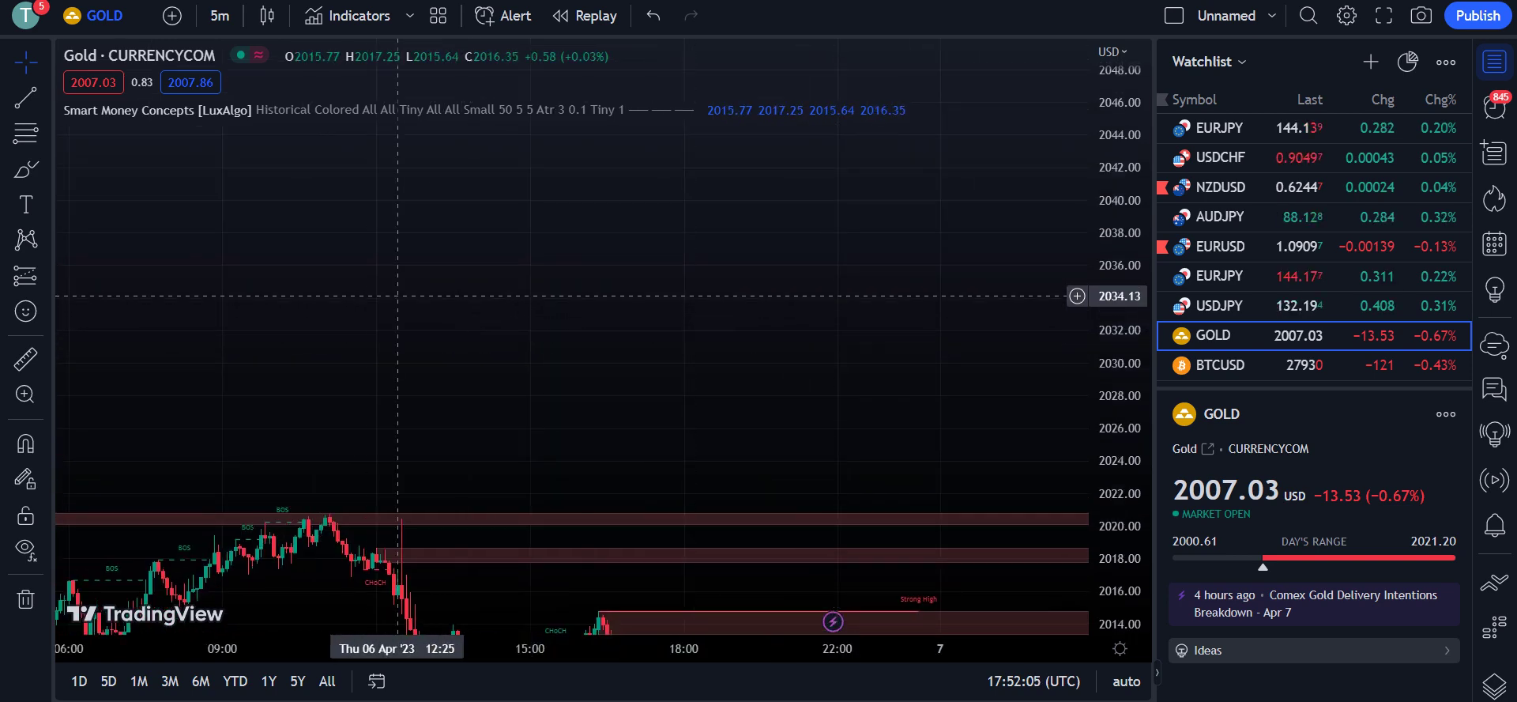
{"action": "left_click_drag", "start_coordinate": [521, 287], "coordinate": [602, 511]}
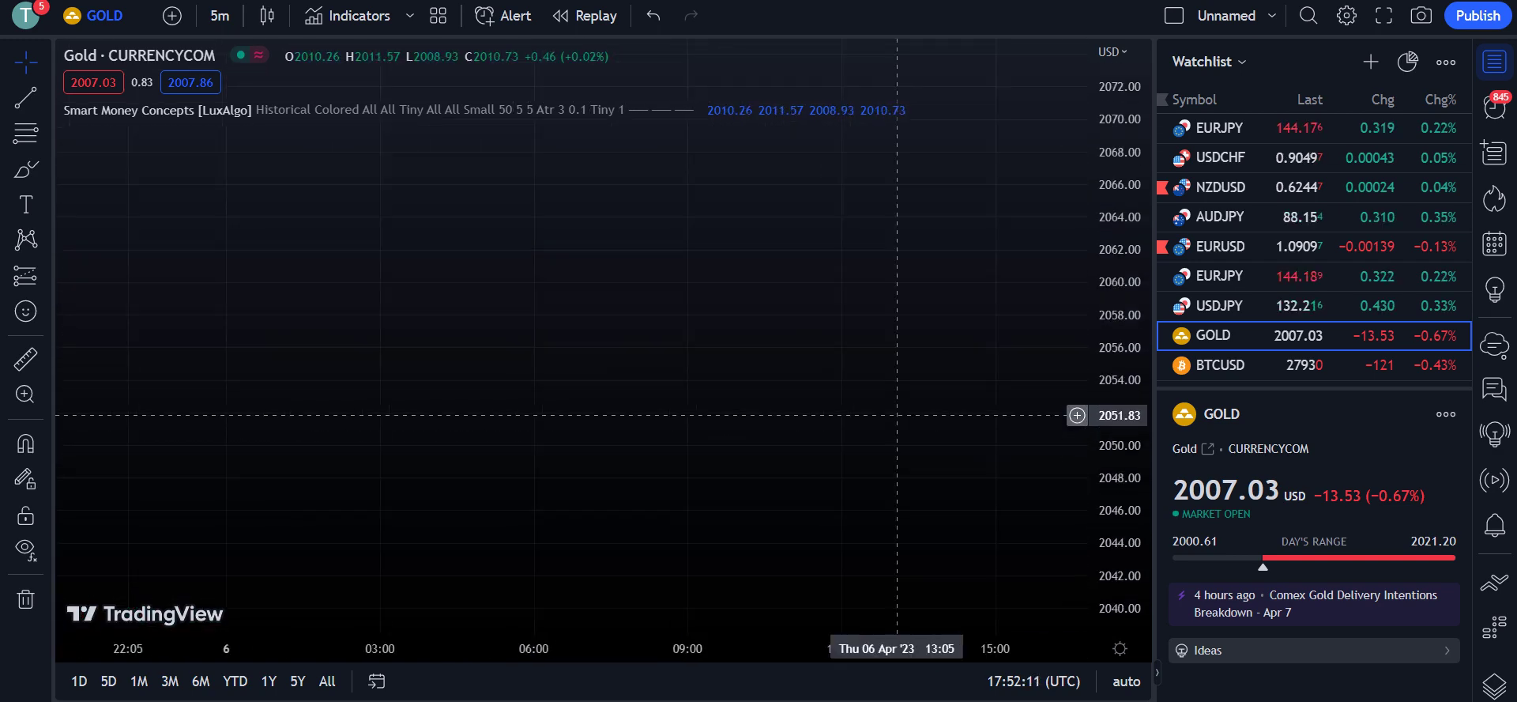
{"action": "left_click_drag", "start_coordinate": [933, 413], "coordinate": [462, 373]}
- Reset the Gold chart view and bring the latest candles and supply zones into sight
{"action": "right_click", "coordinate": [537, 203]}
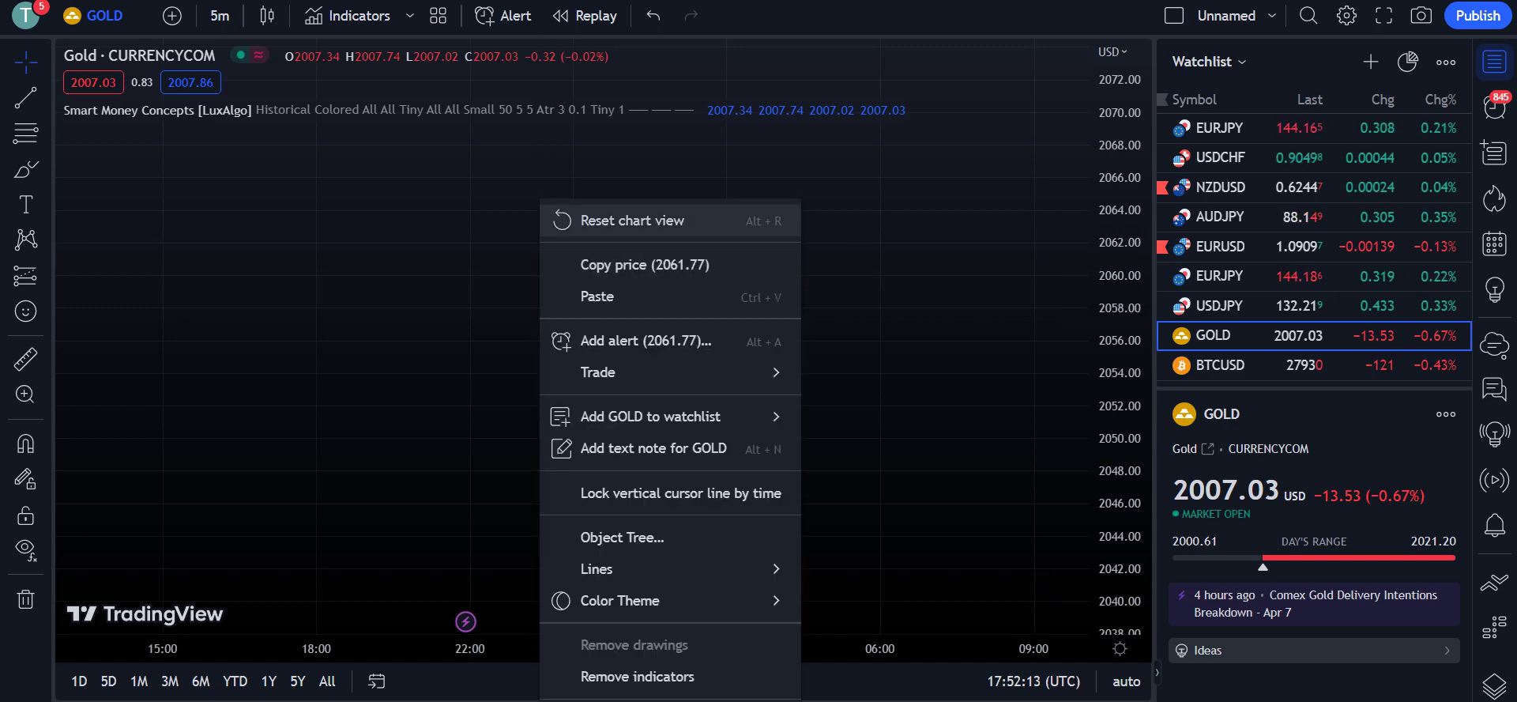
{"action": "left_click", "coordinate": [587, 233]}
{"action": "left_click_drag", "start_coordinate": [617, 395], "coordinate": [295, 429]}
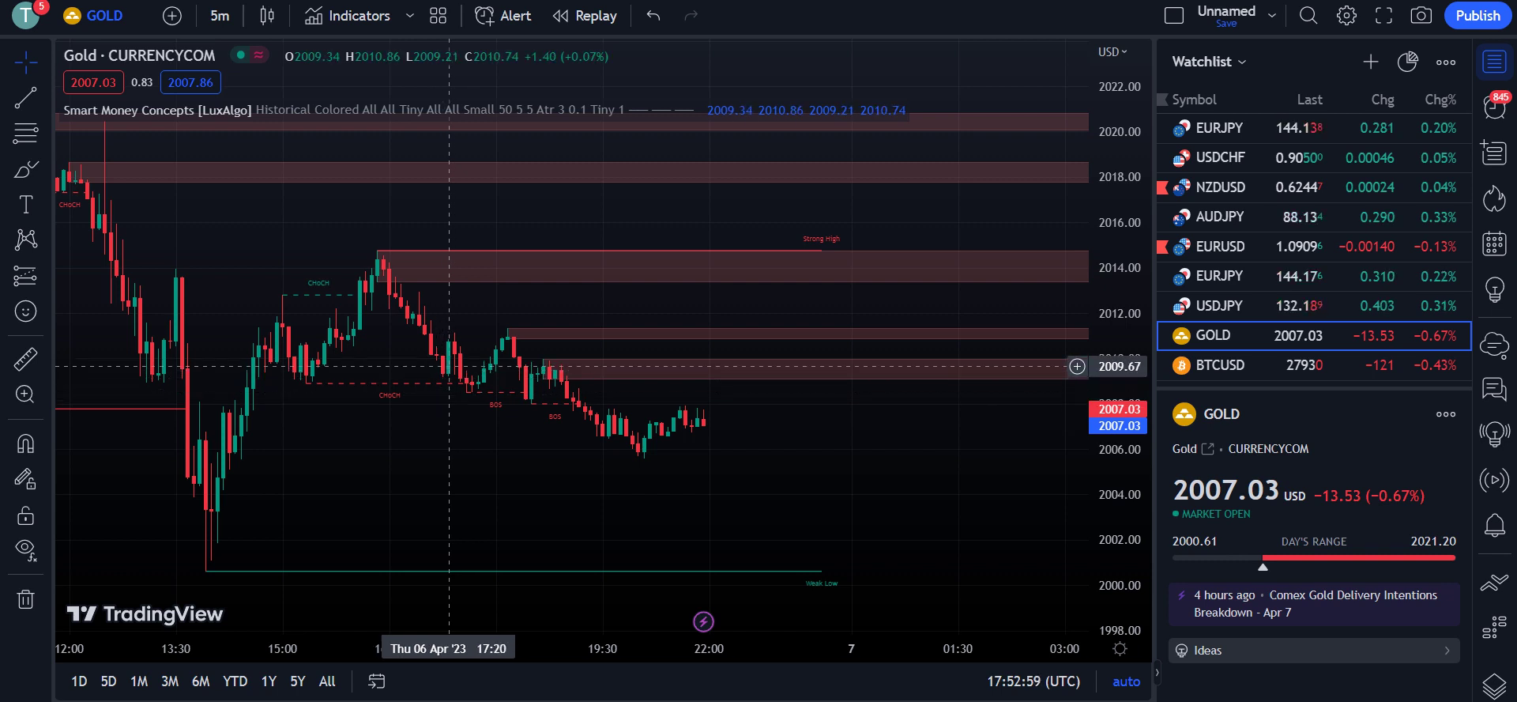
- Pan back through the previous evening's Gold BOS/CHoCH structure, then return to the latest candles
{"action": "left_click_drag", "start_coordinate": [335, 294], "coordinate": [982, 328]}
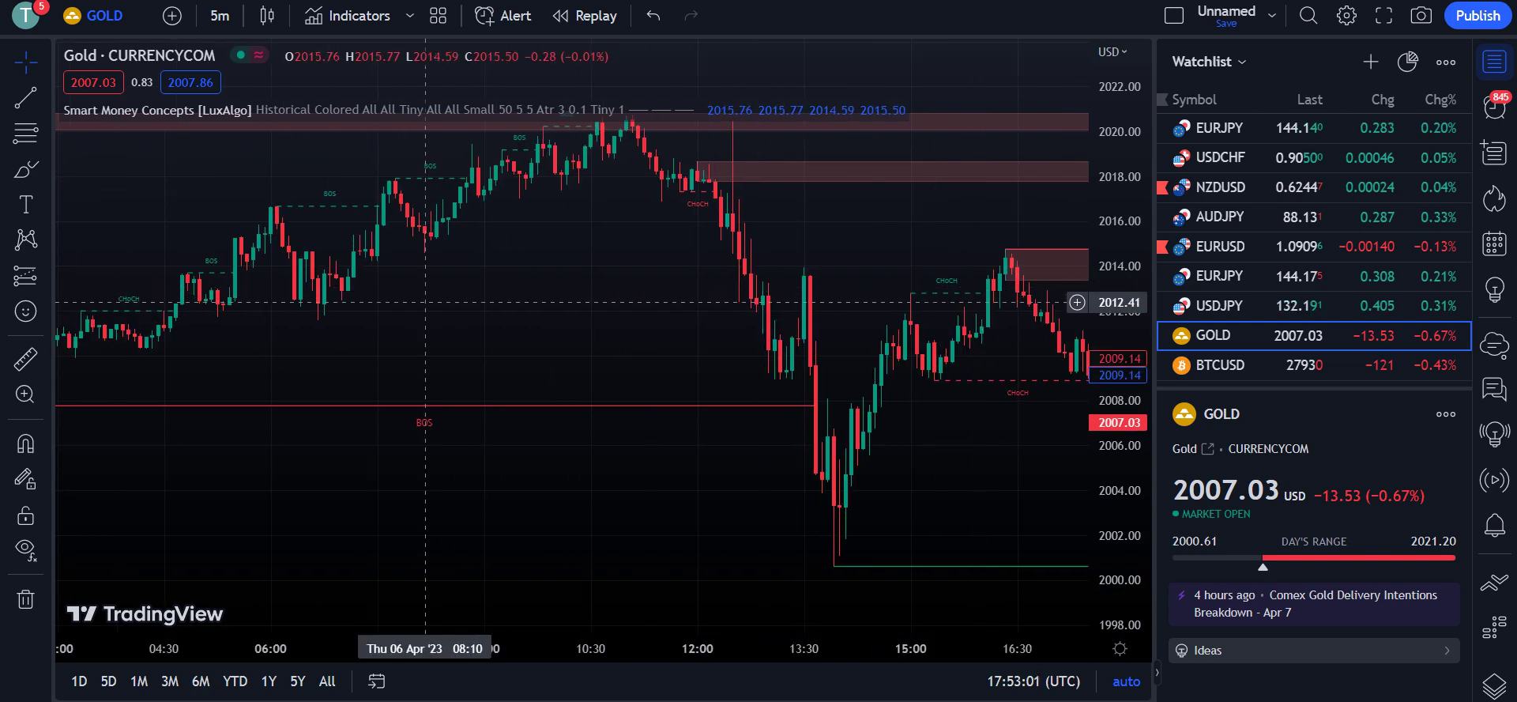
{"action": "left_click_drag", "start_coordinate": [308, 316], "coordinate": [632, 331]}
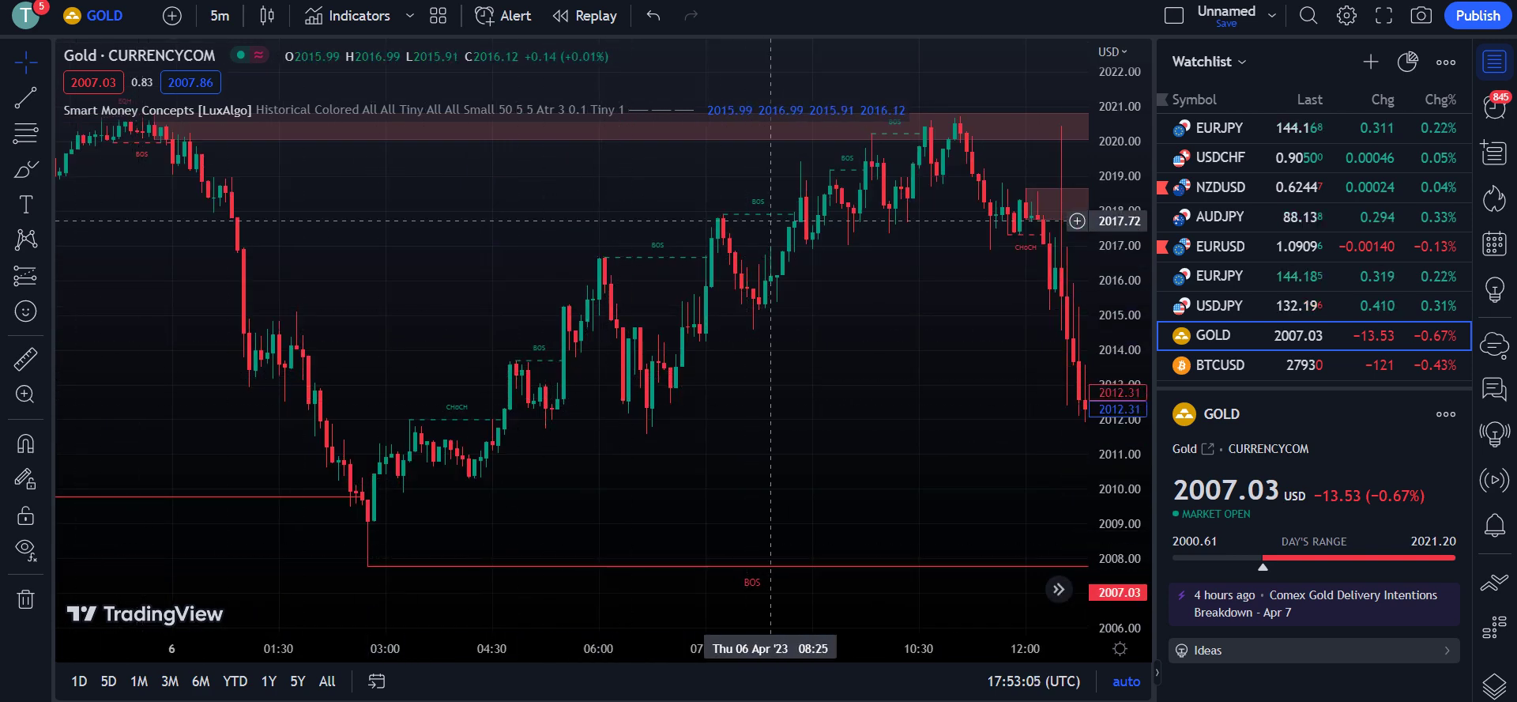
{"action": "left_click_drag", "start_coordinate": [771, 221], "coordinate": [600, 426]}
{"action": "left_click_drag", "start_coordinate": [296, 426], "coordinate": [596, 489]}
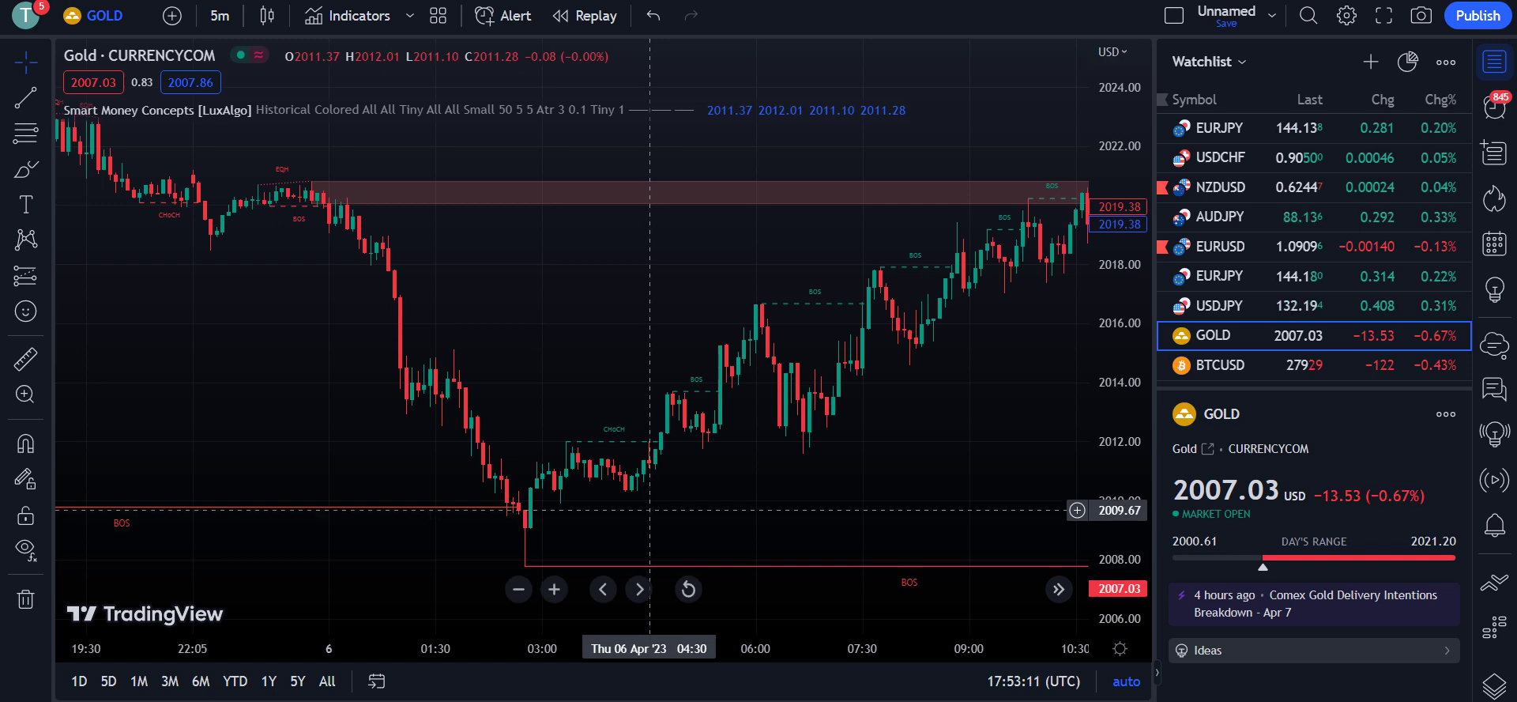
{"action": "left_click_drag", "start_coordinate": [806, 511], "coordinate": [411, 517]}
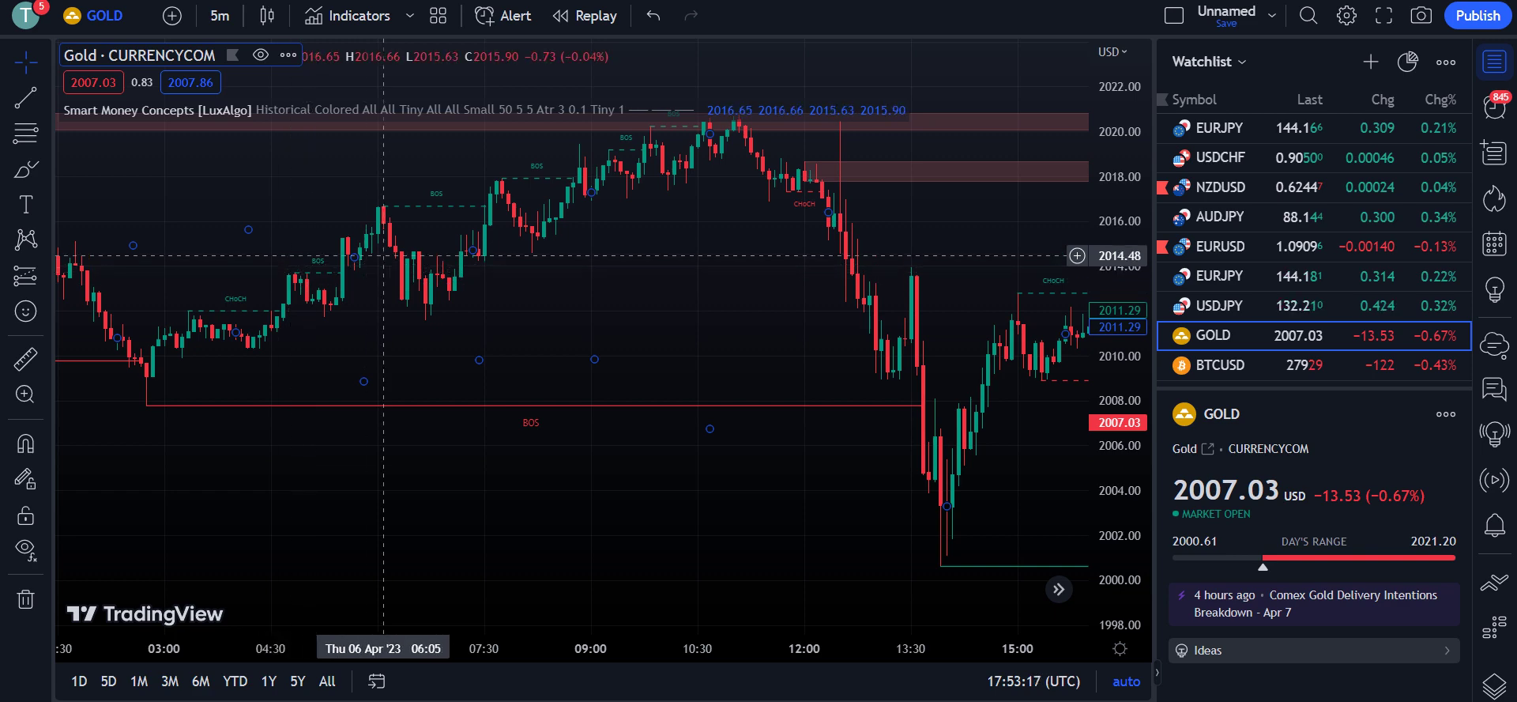
{"action": "left_click_drag", "start_coordinate": [868, 283], "coordinate": [775, 282]}
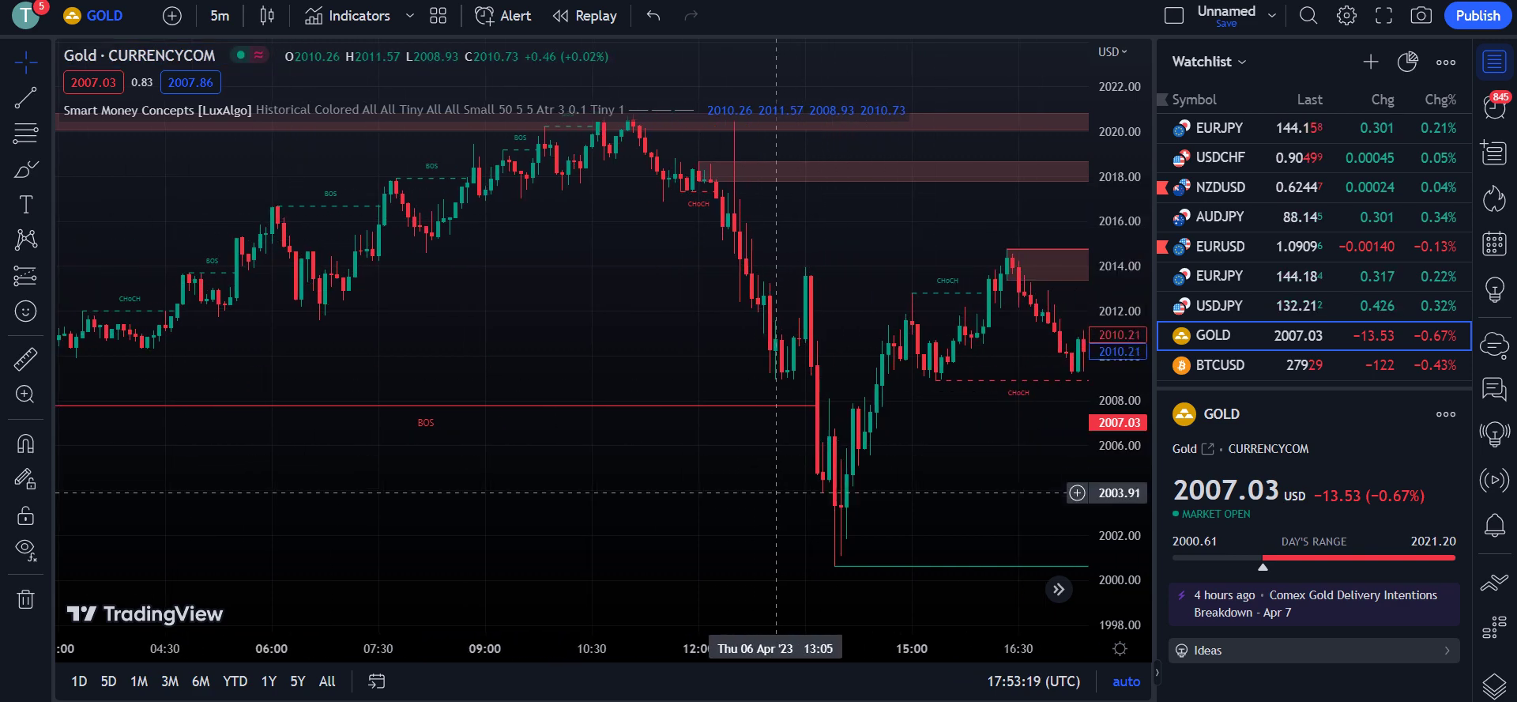
- Switch the chart to EURUSD, show its latest candles, and dismiss the sharing promotion
{"action": "left_click", "coordinate": [1220, 245]}
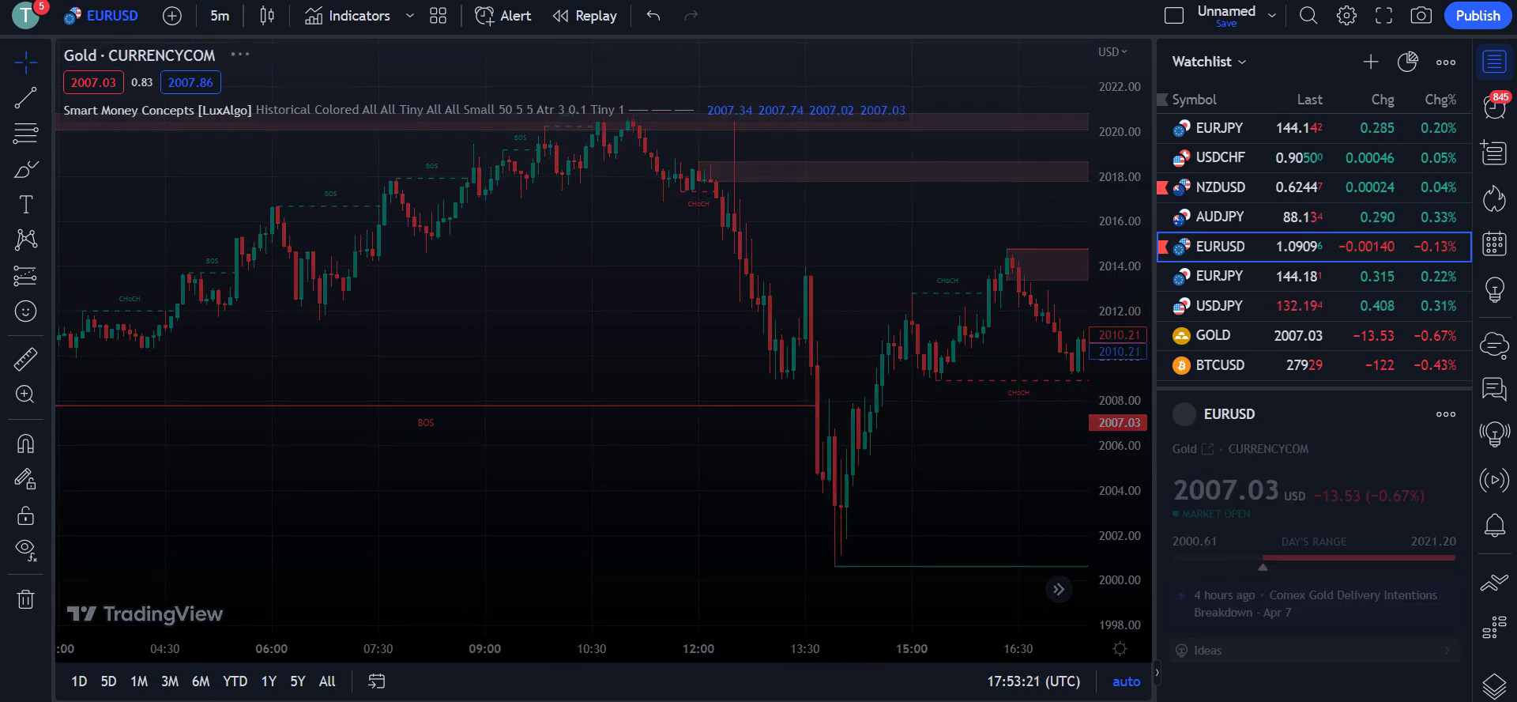
{"action": "left_click_drag", "start_coordinate": [800, 244], "coordinate": [416, 253]}
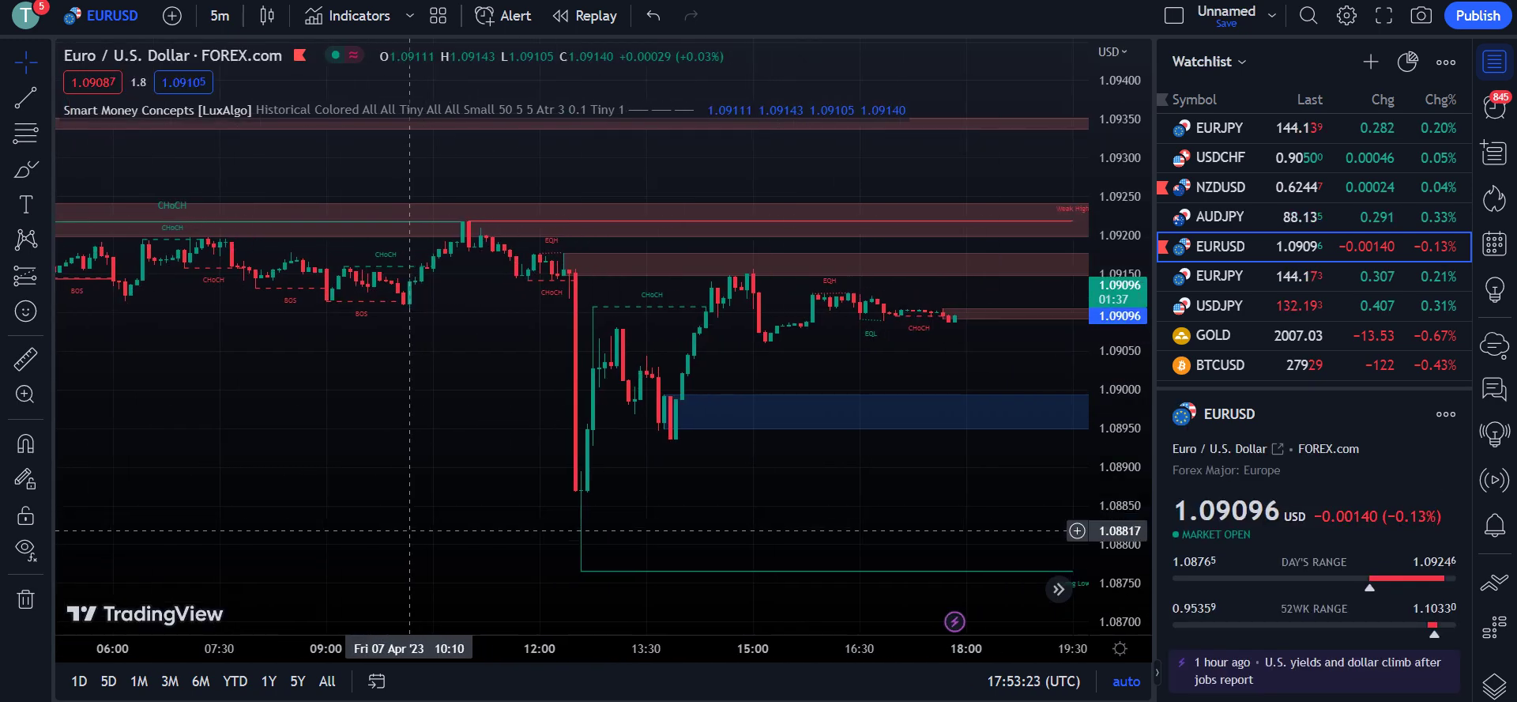
{"action": "left_click_drag", "start_coordinate": [714, 316], "coordinate": [379, 150]}
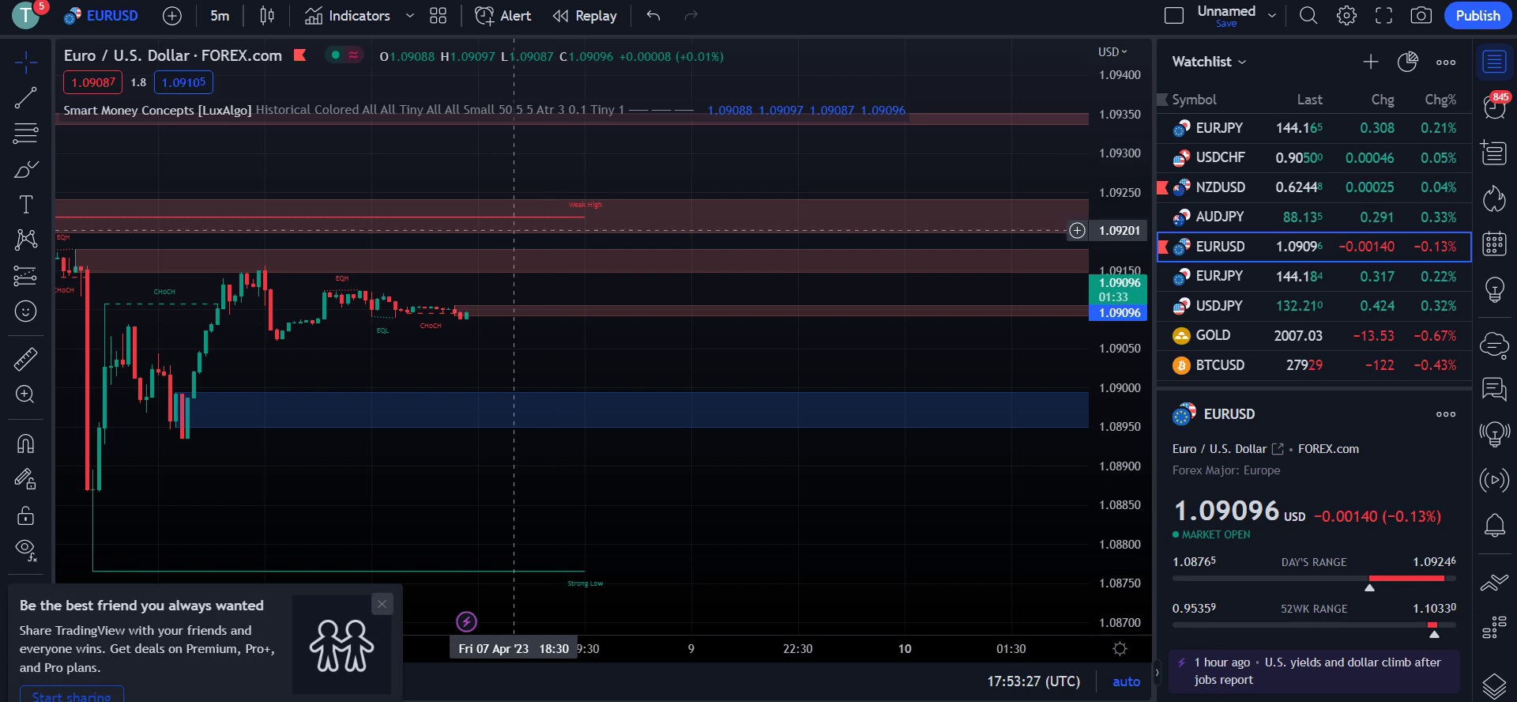
{"action": "left_click", "coordinate": [381, 603]}
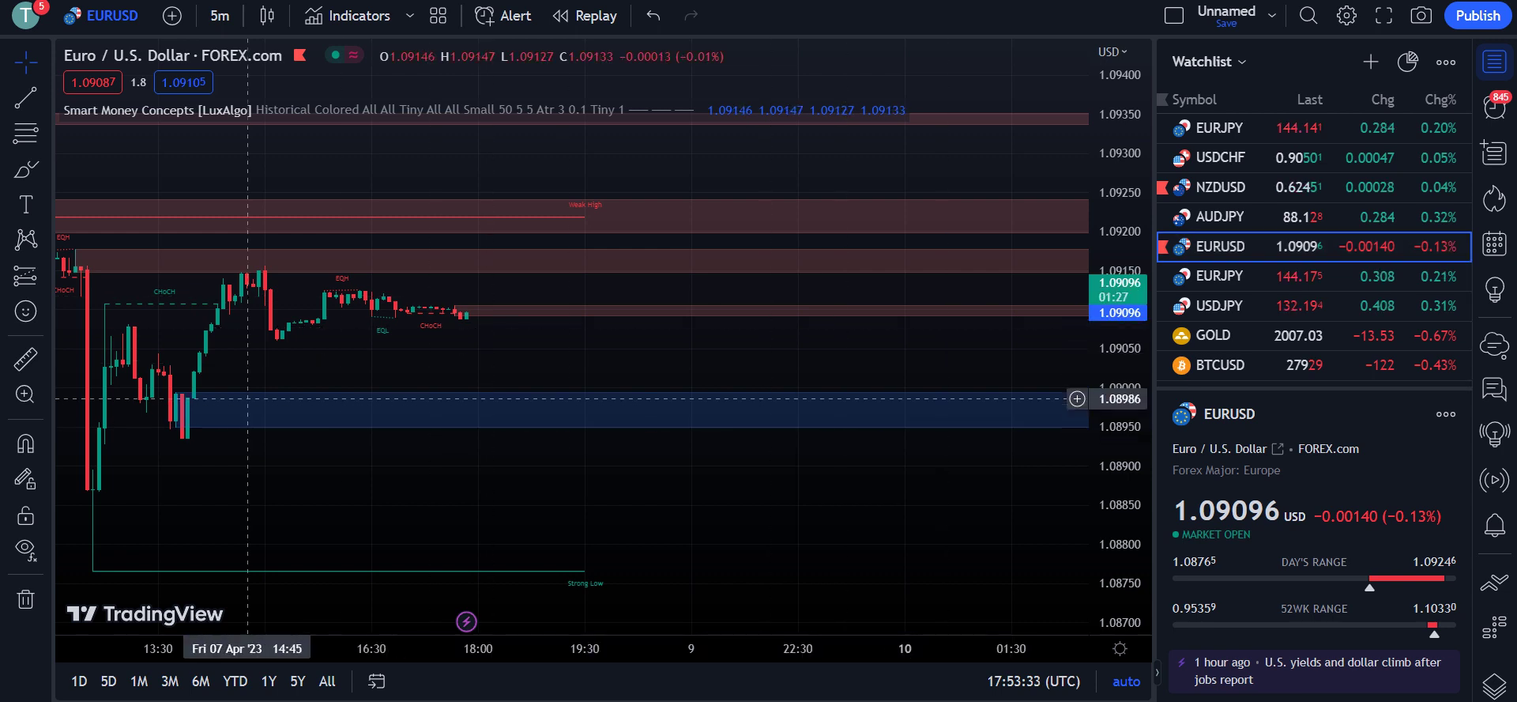
- Review EURUSD zones from 07:30 onward, then switch the chart to USDCHF
{"action": "left_click_drag", "start_coordinate": [276, 394], "coordinate": [616, 402]}
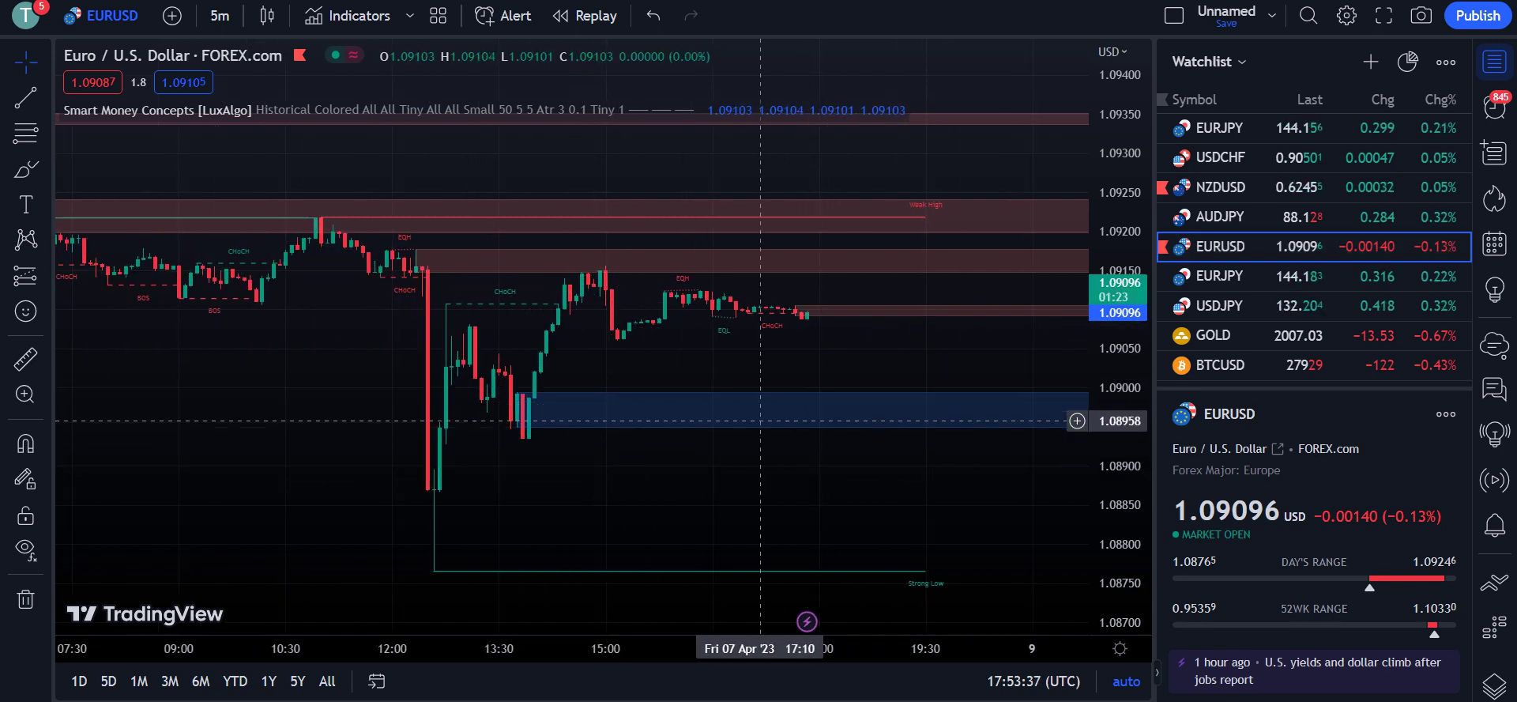
{"action": "left_click_drag", "start_coordinate": [711, 419], "coordinate": [423, 415]}
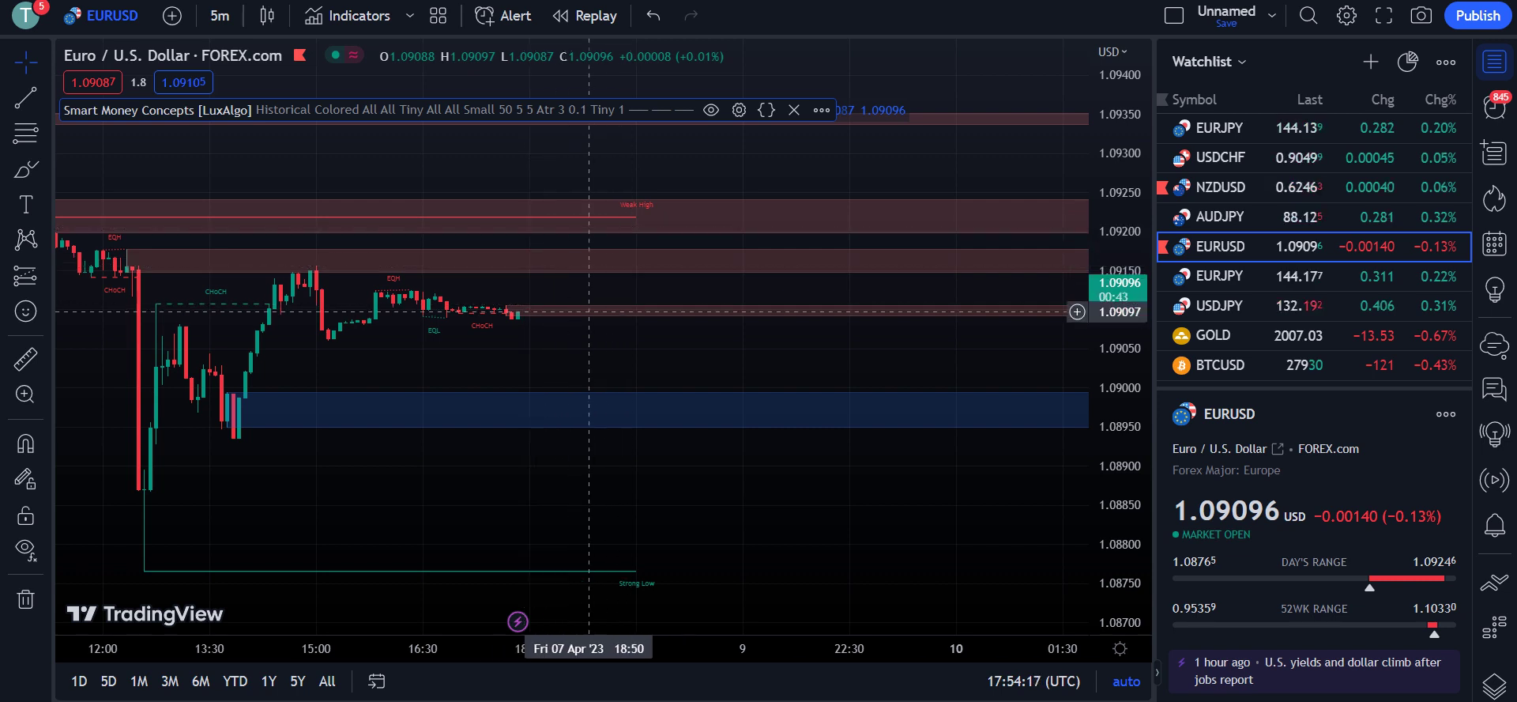
{"action": "left_click_drag", "start_coordinate": [743, 261], "coordinate": [705, 276]}
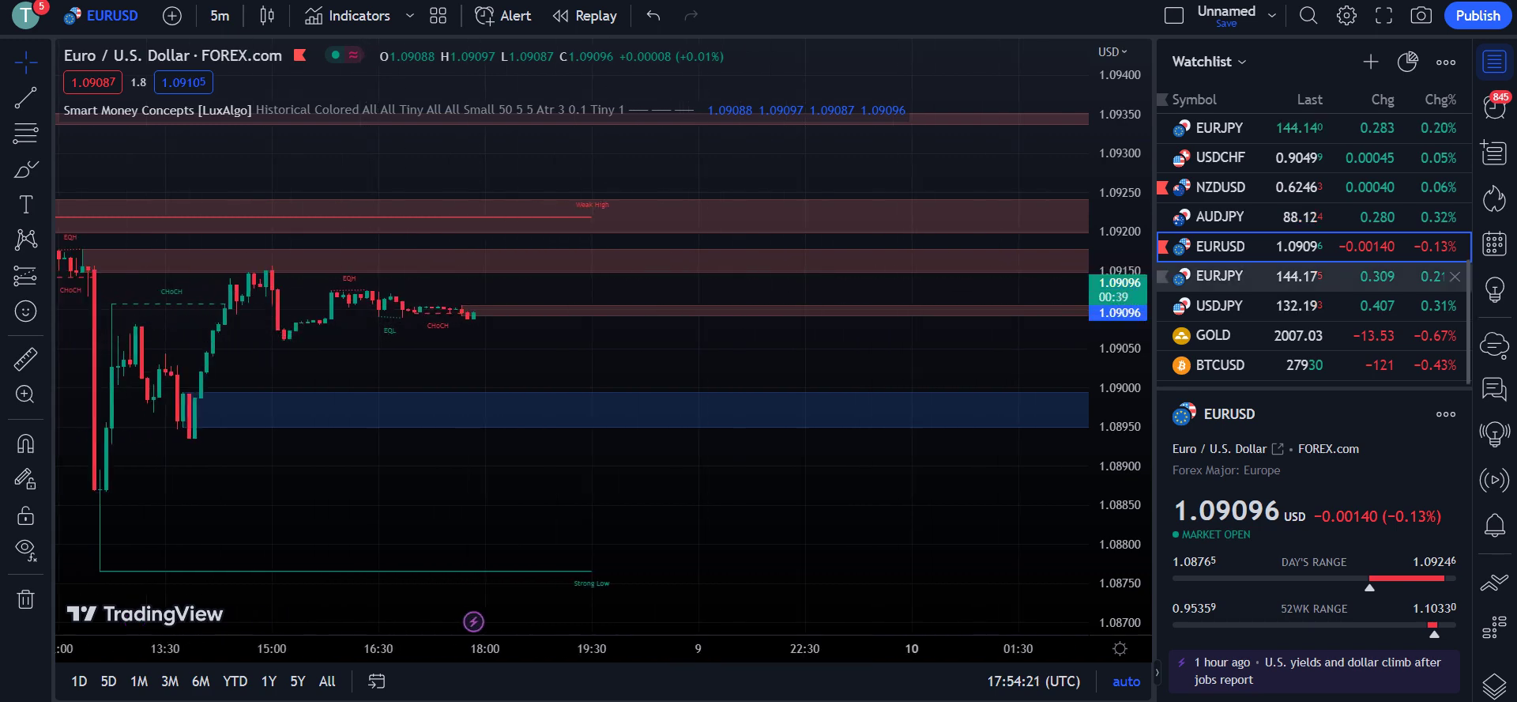
{"action": "left_click", "coordinate": [1220, 157]}
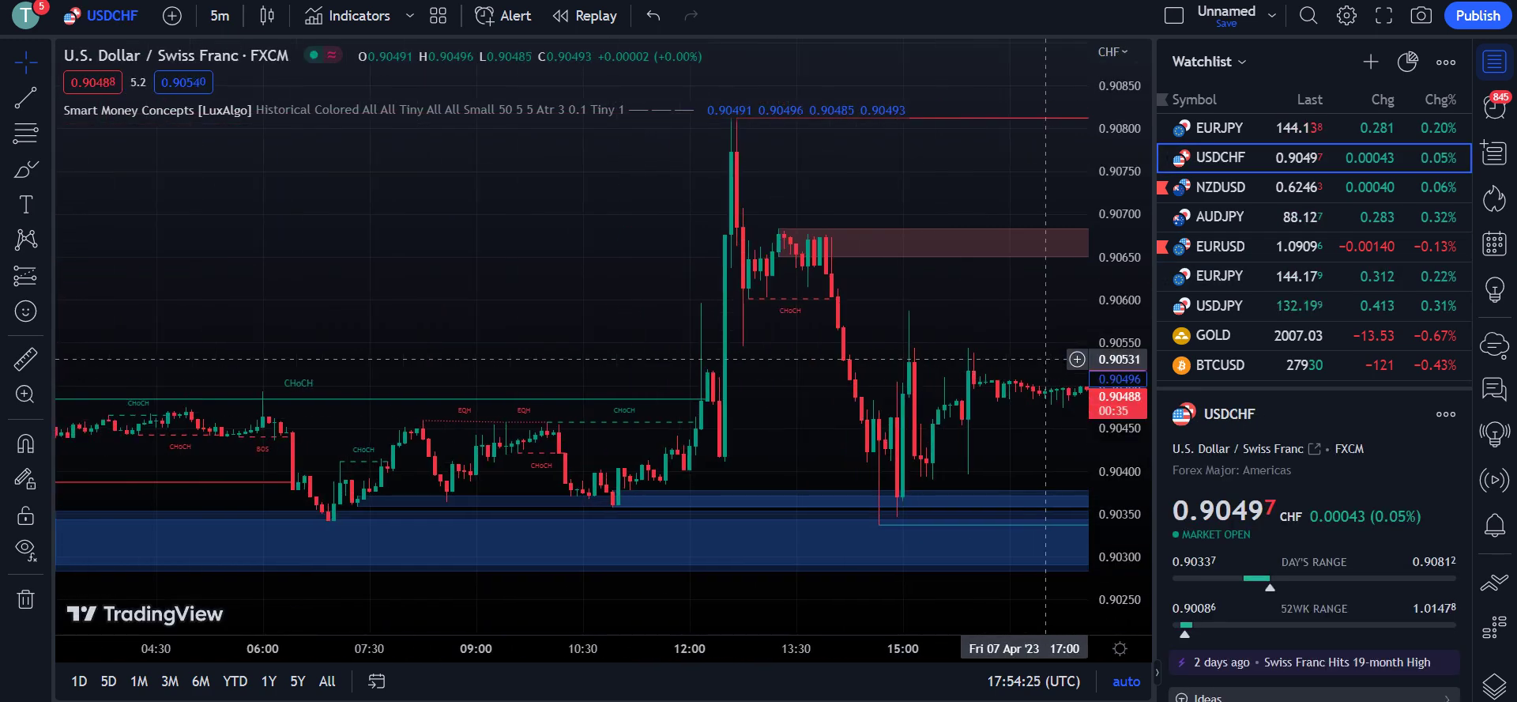
- Inspect USDCHF 5-minute zones and CHoCH labels up to 18:00, then switch back to Gold
{"action": "left_click_drag", "start_coordinate": [321, 403], "coordinate": [633, 405]}
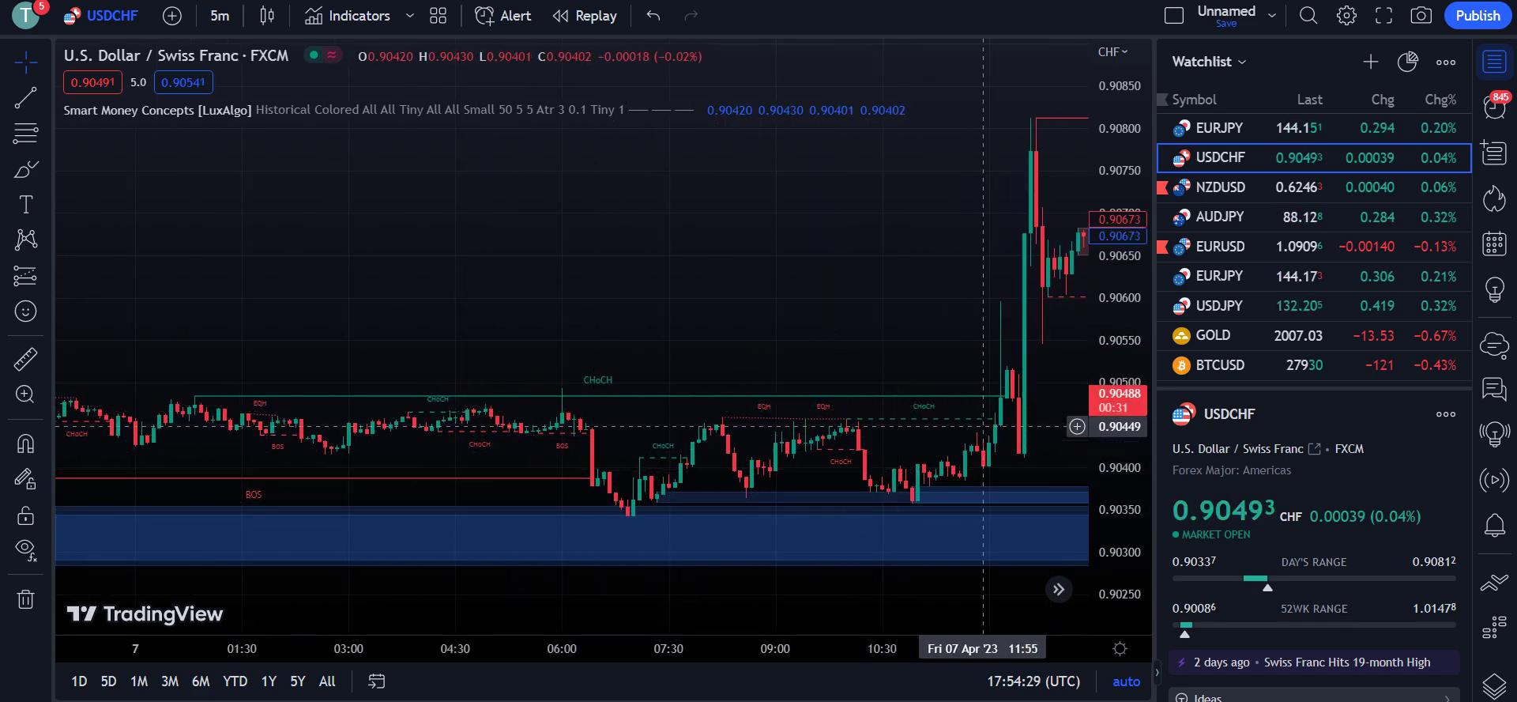
{"action": "left_click_drag", "start_coordinate": [984, 426], "coordinate": [327, 426]}
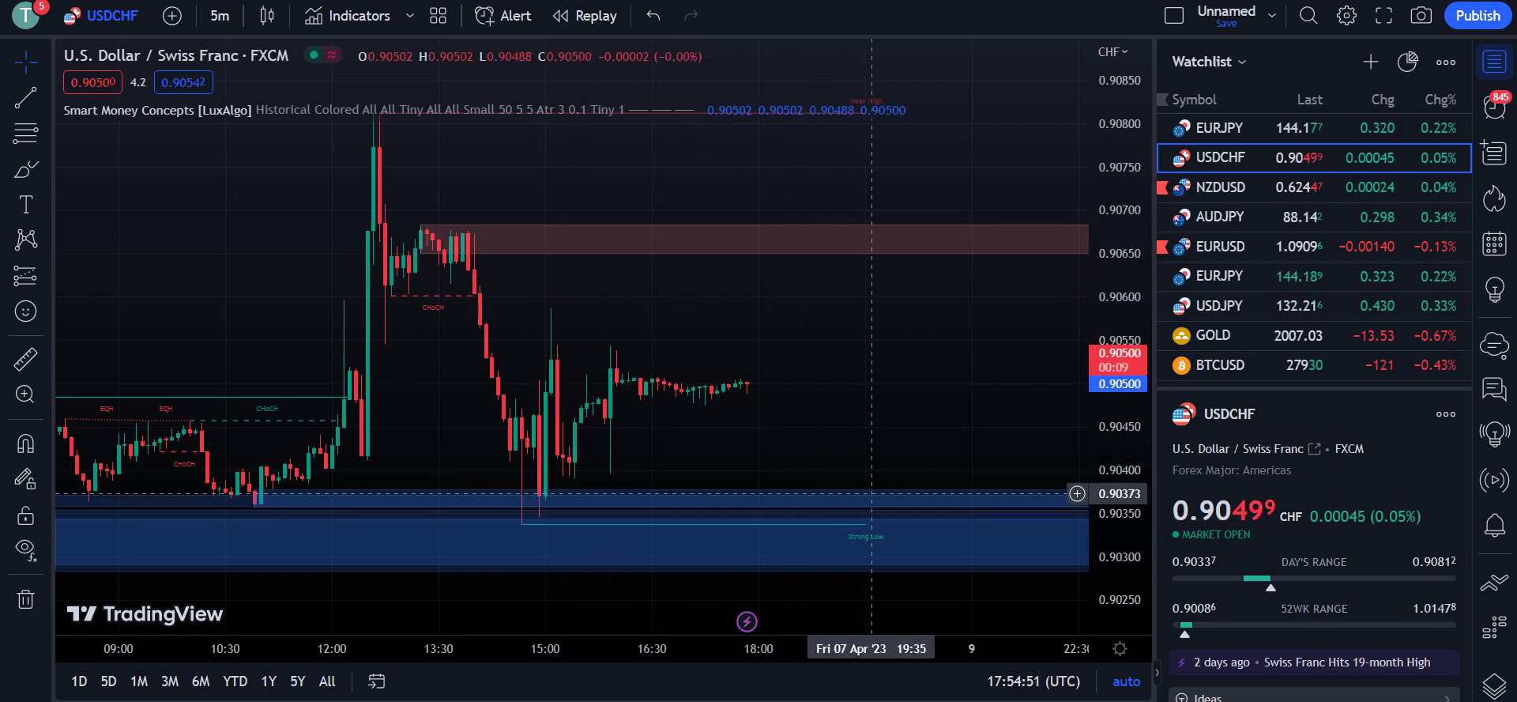
{"action": "scroll", "coordinate": [385, 406], "scroll_direction": "right", "scroll_amount": 5}
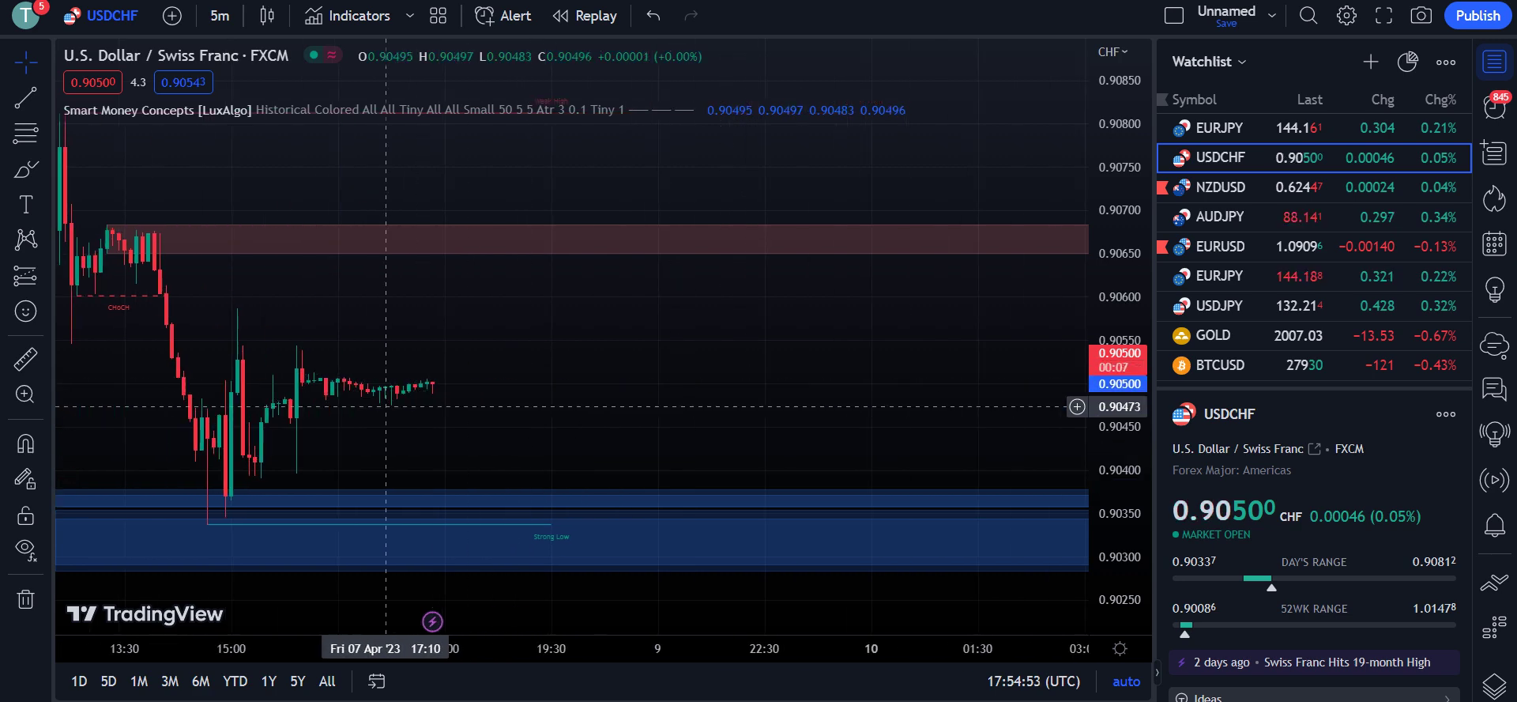
{"action": "scroll", "coordinate": [395, 391], "scroll_direction": "left", "scroll_amount": 7}
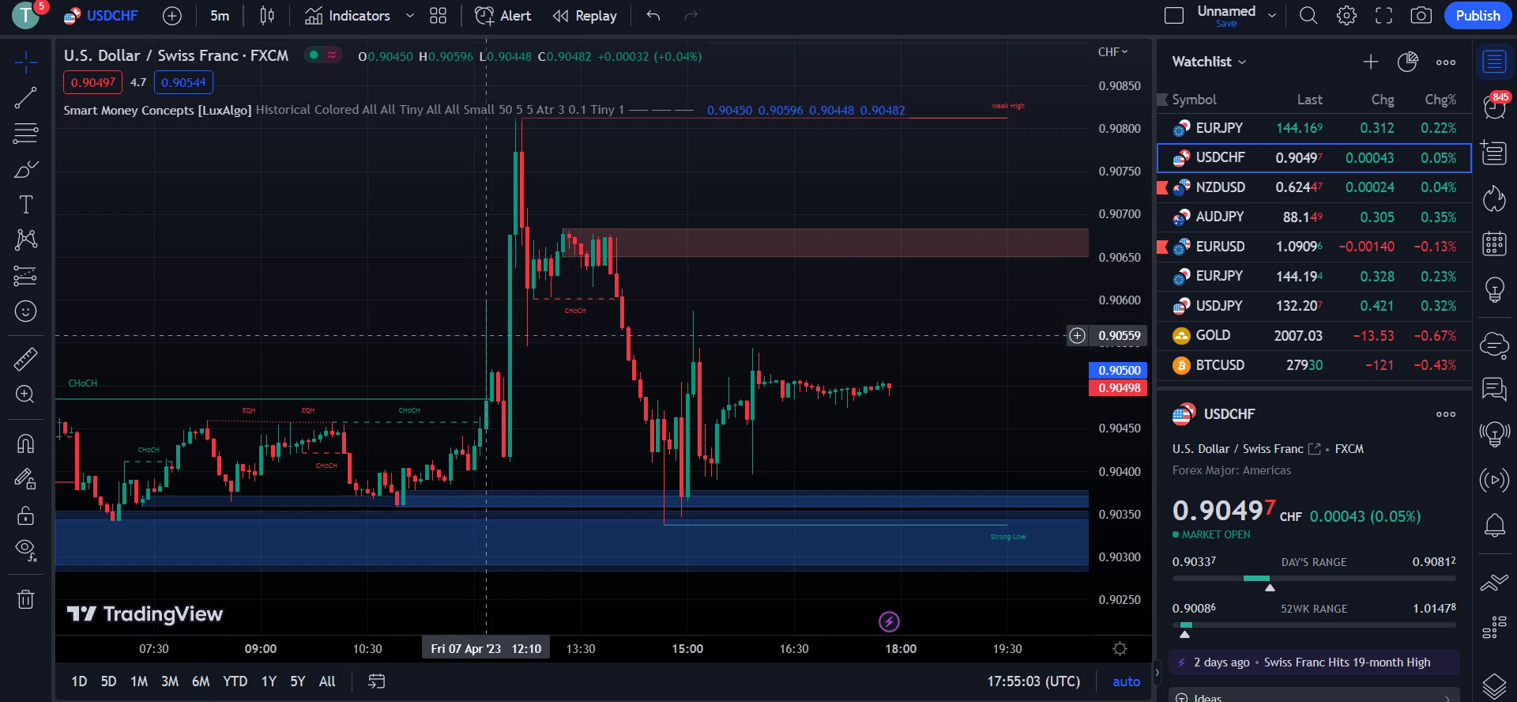
{"action": "scroll", "coordinate": [362, 358], "scroll_direction": "left", "scroll_amount": 5}
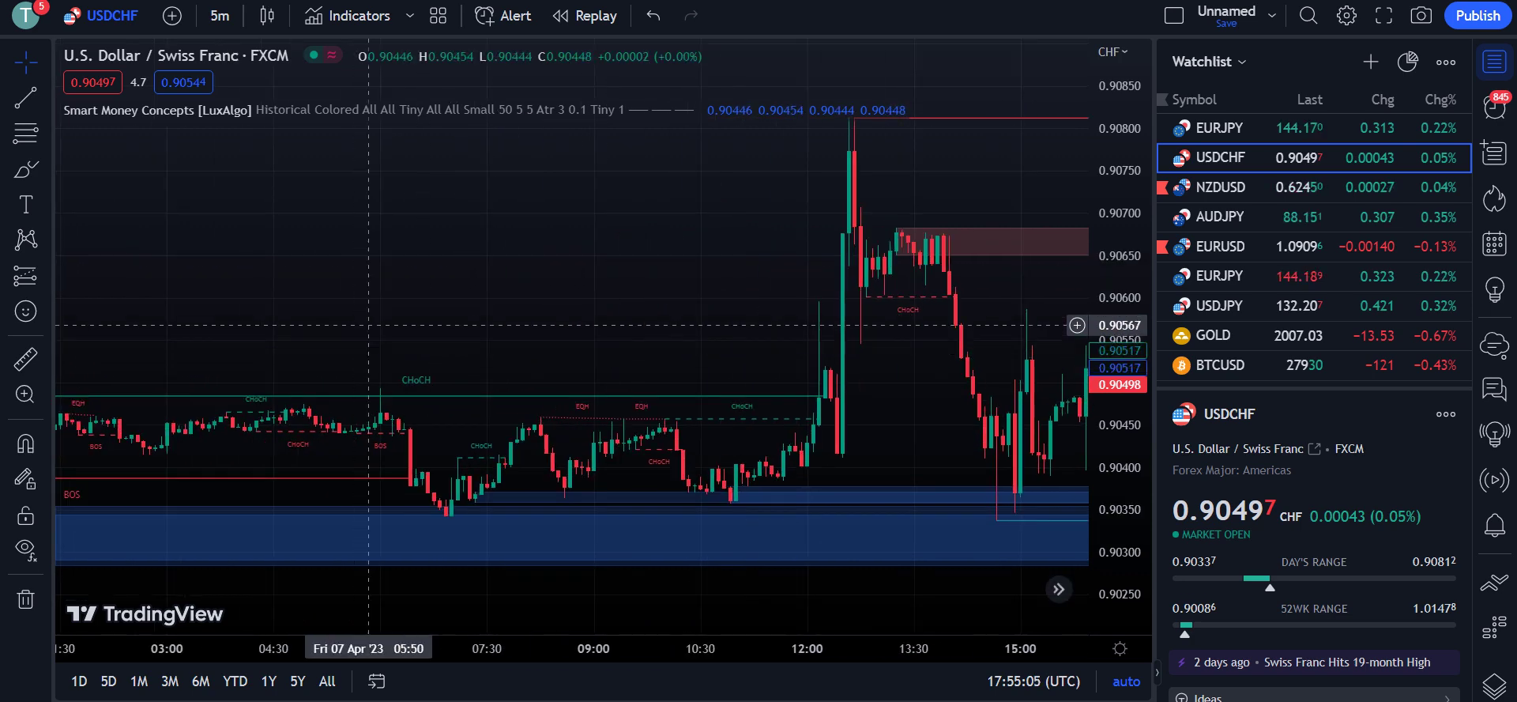
{"action": "scroll", "coordinate": [363, 357], "scroll_direction": "left", "scroll_amount": 4}
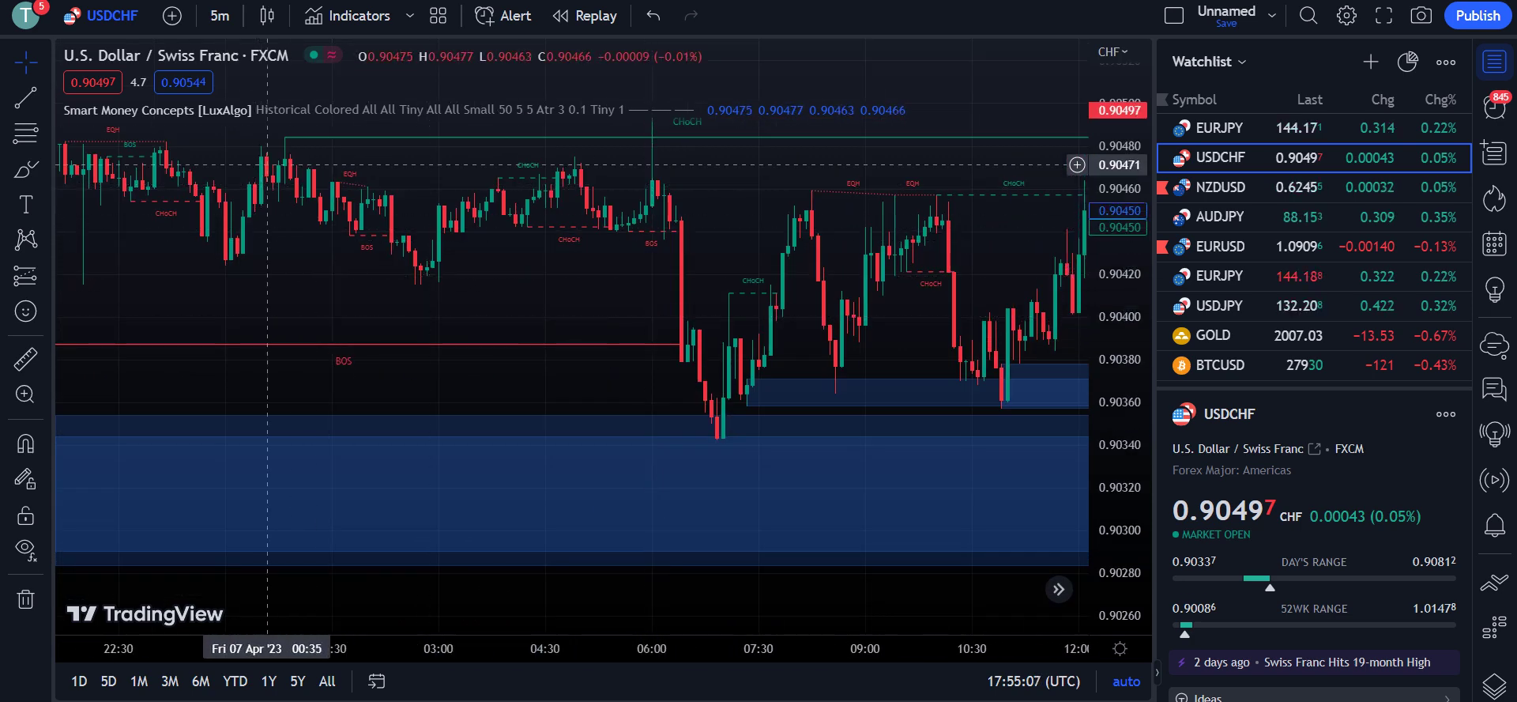
{"action": "scroll", "coordinate": [370, 315], "scroll_direction": "right", "scroll_amount": 4}
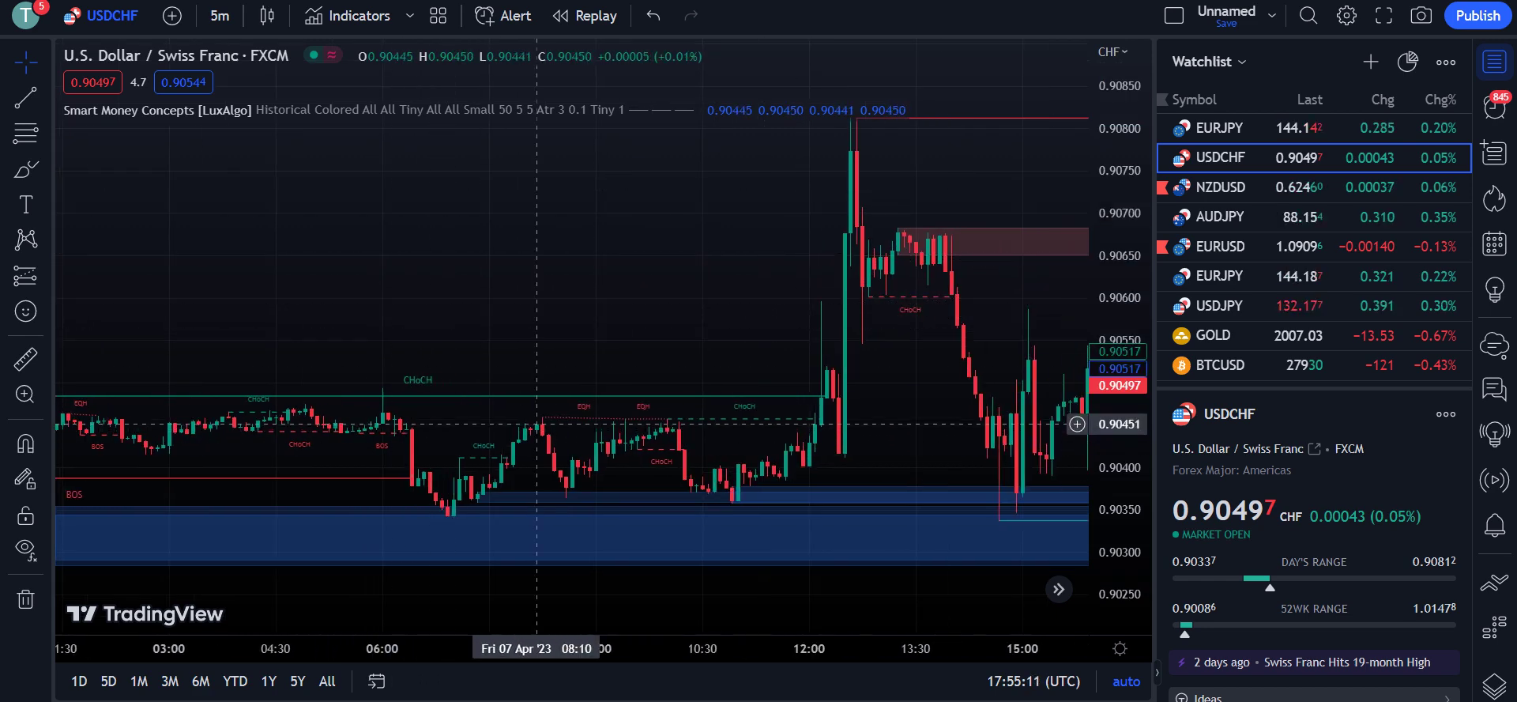
{"action": "scroll", "coordinate": [592, 419], "scroll_direction": "right", "scroll_amount": 6}
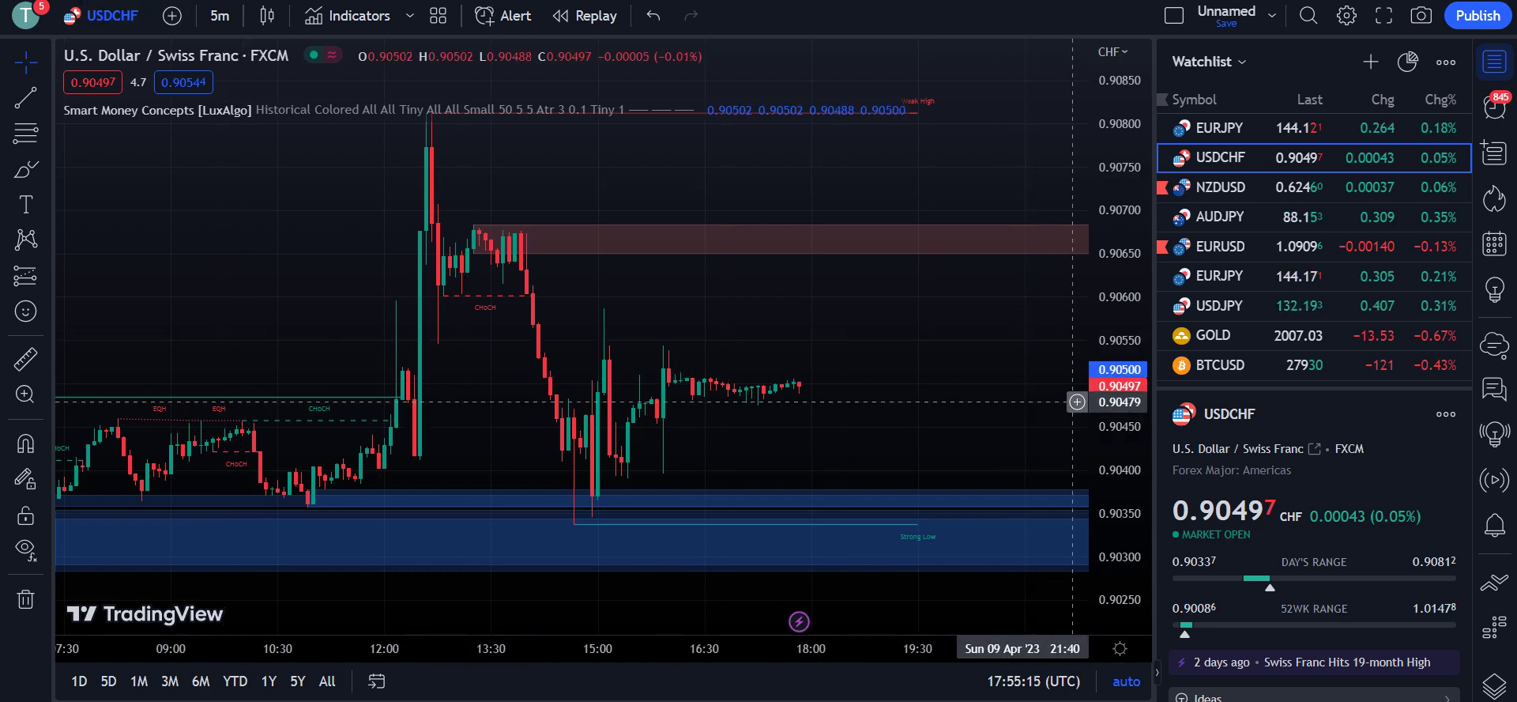
{"action": "left_click", "coordinate": [1232, 335]}
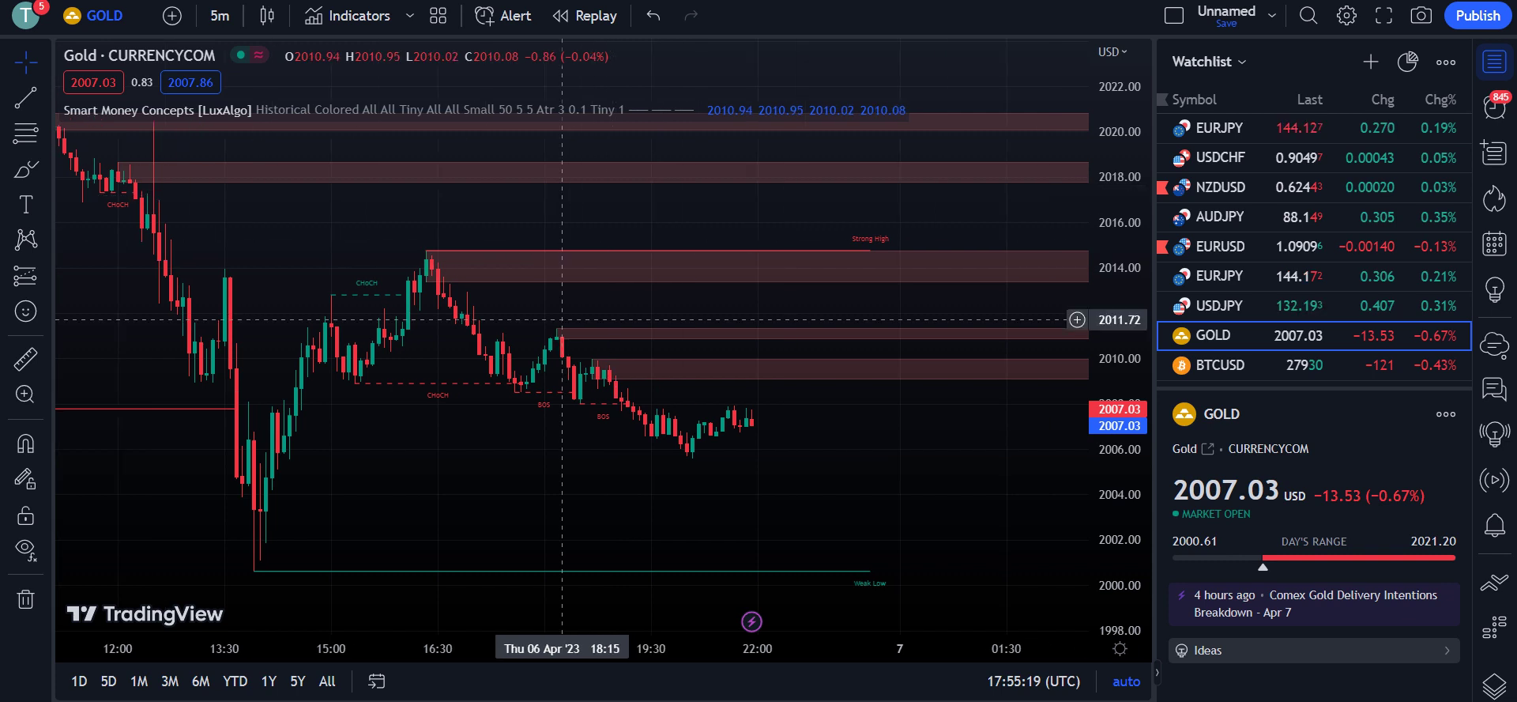
{"action": "scroll", "coordinate": [537, 340], "scroll_direction": "right", "scroll_amount": 2}
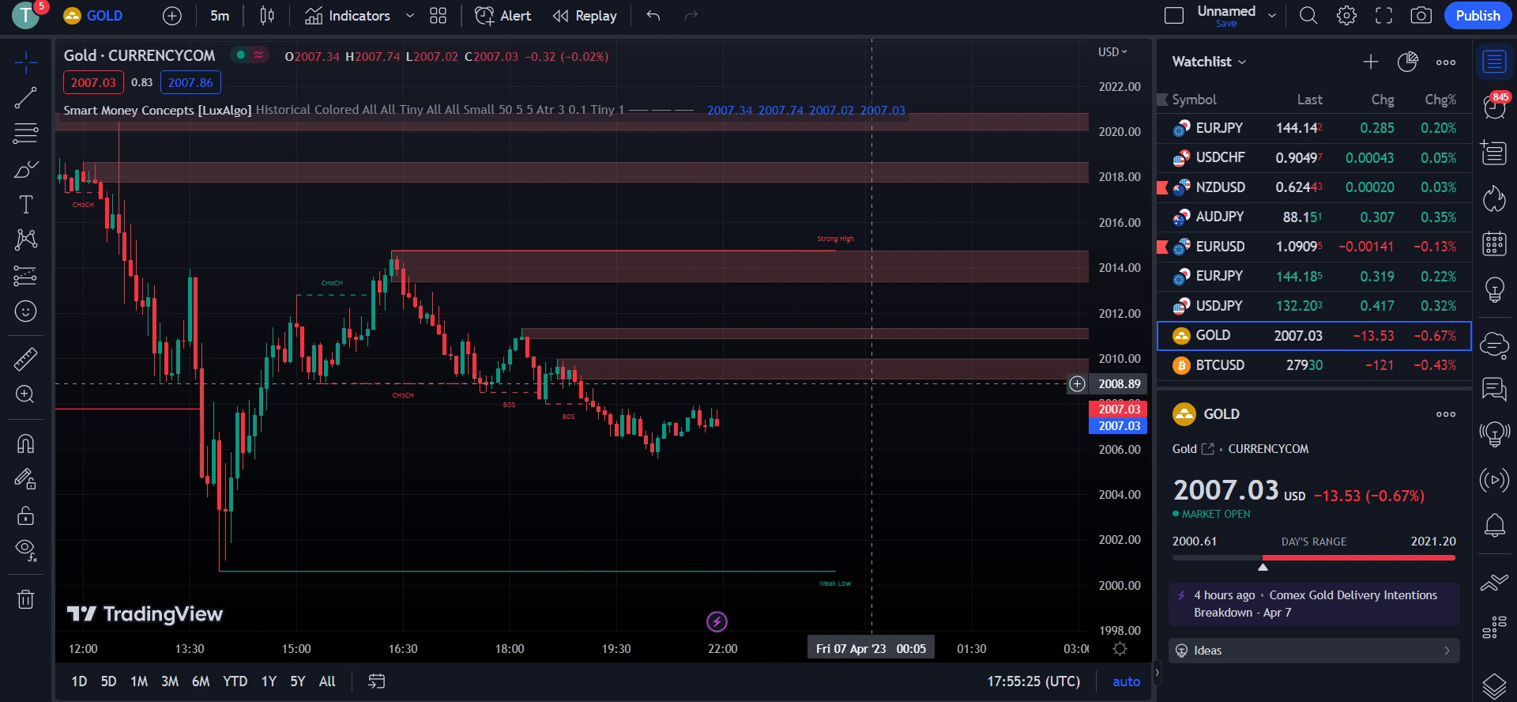
{"action": "scroll", "coordinate": [695, 316], "scroll_direction": "right", "scroll_amount": 8}
{"action": "scroll", "coordinate": [483, 441], "scroll_direction": "left", "scroll_amount": 10}
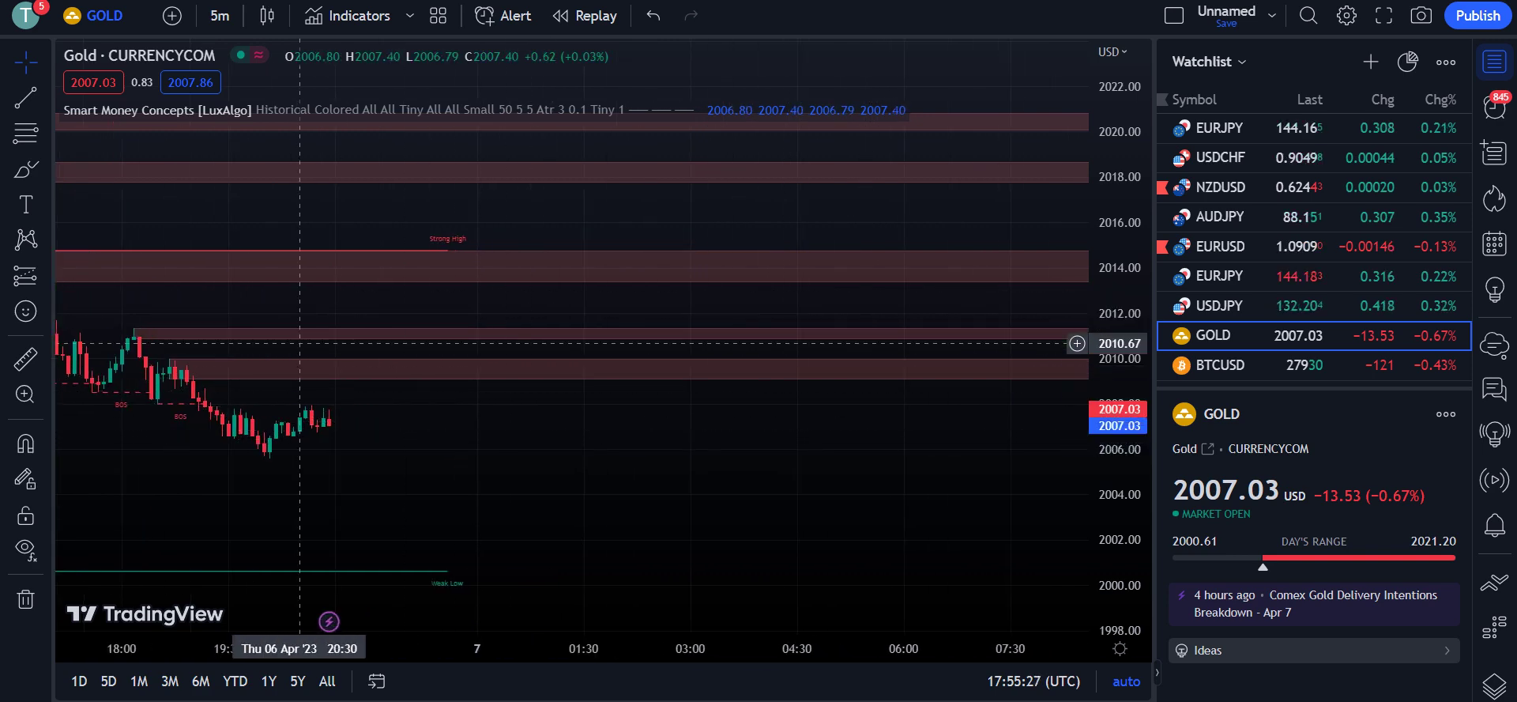